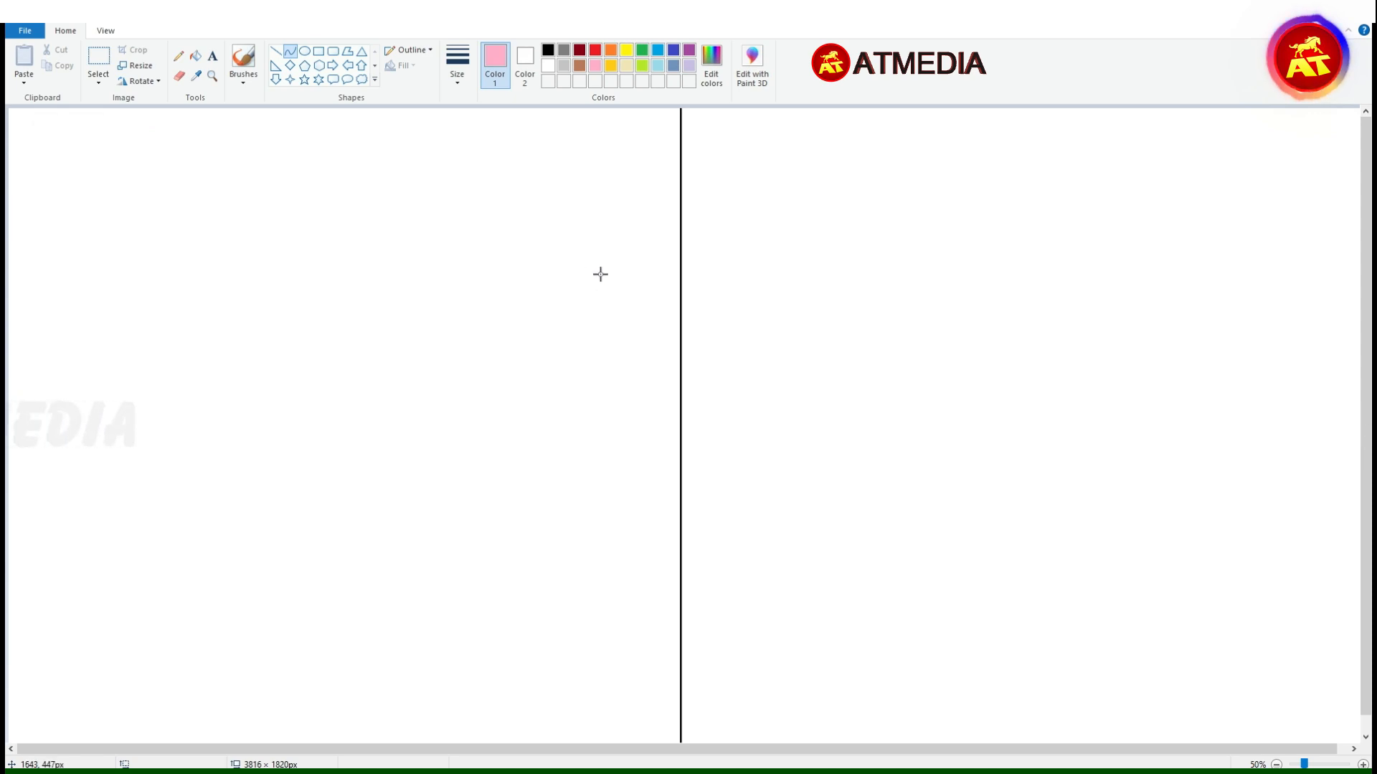
Sketch half of the head outline in pink with the Pencil, from the crown to the chin, ending at the vertical centre line.
click(179, 56)
key(ctrl+z)
mouse_move(596, 273)
mouse_down()
mouse_move(616, 247)
mouse_move(689, 220)
mouse_up()
key(ctrl+z)
key(ctrl+z)
key(ctrl+z)
drag(606, 269, 647, 237)
drag(629, 245, 669, 234)
mouse_move(643, 242)
mouse_down()
mouse_move(650, 200)
mouse_move(617, 263)
mouse_move(686, 241)
mouse_move(601, 298)
mouse_up()
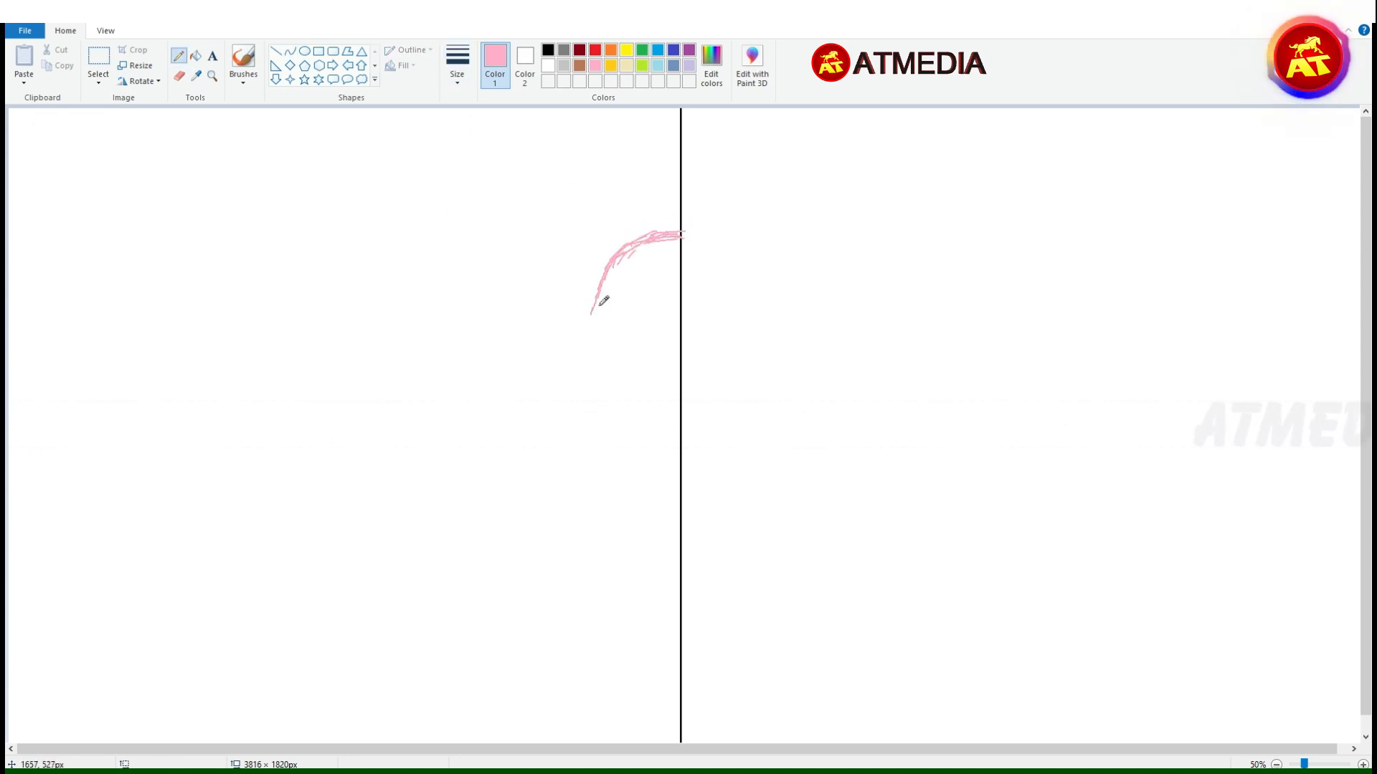
drag(647, 431, 685, 446)
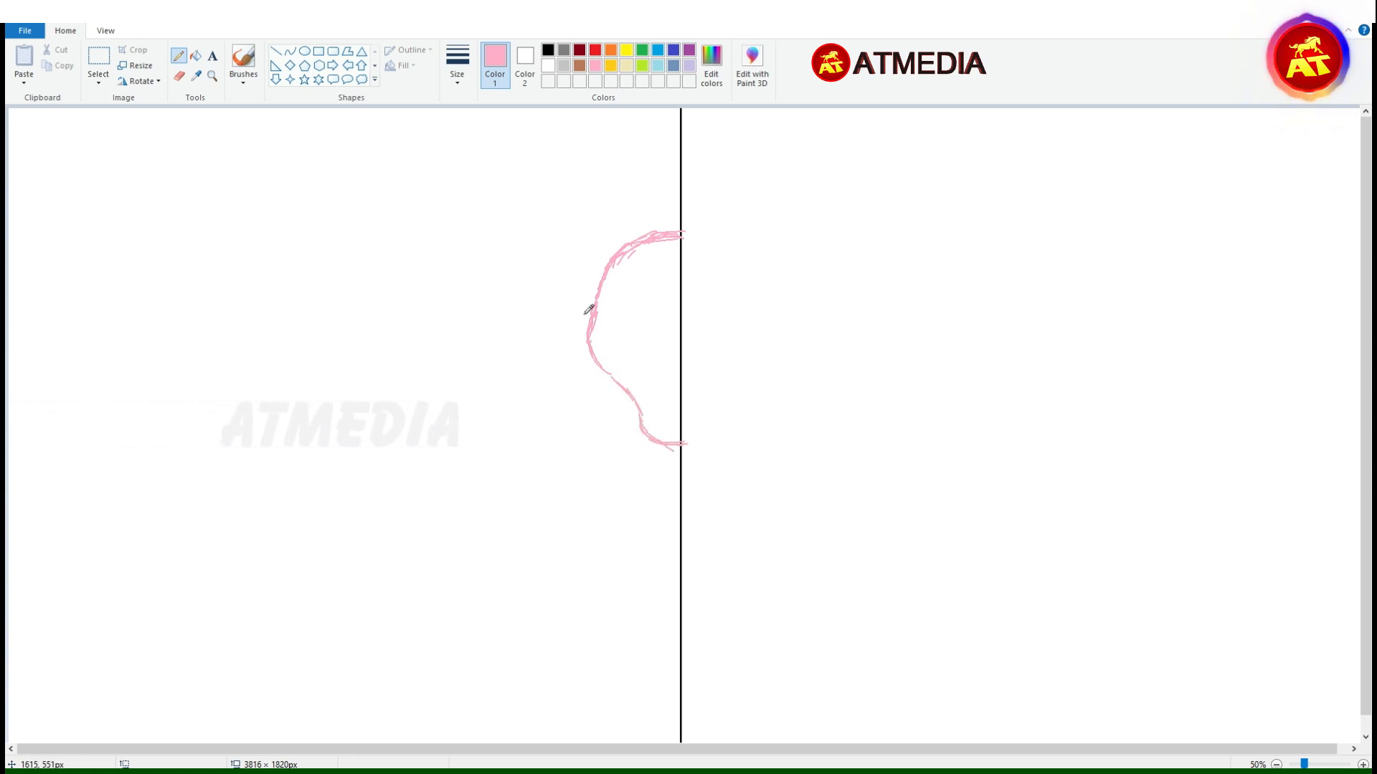
Sketch jagged spiky hair around the head up to the centre line and the rounded shoulder below it.
mouse_move(587, 327)
mouse_down()
mouse_move(578, 277)
mouse_move(613, 221)
mouse_up()
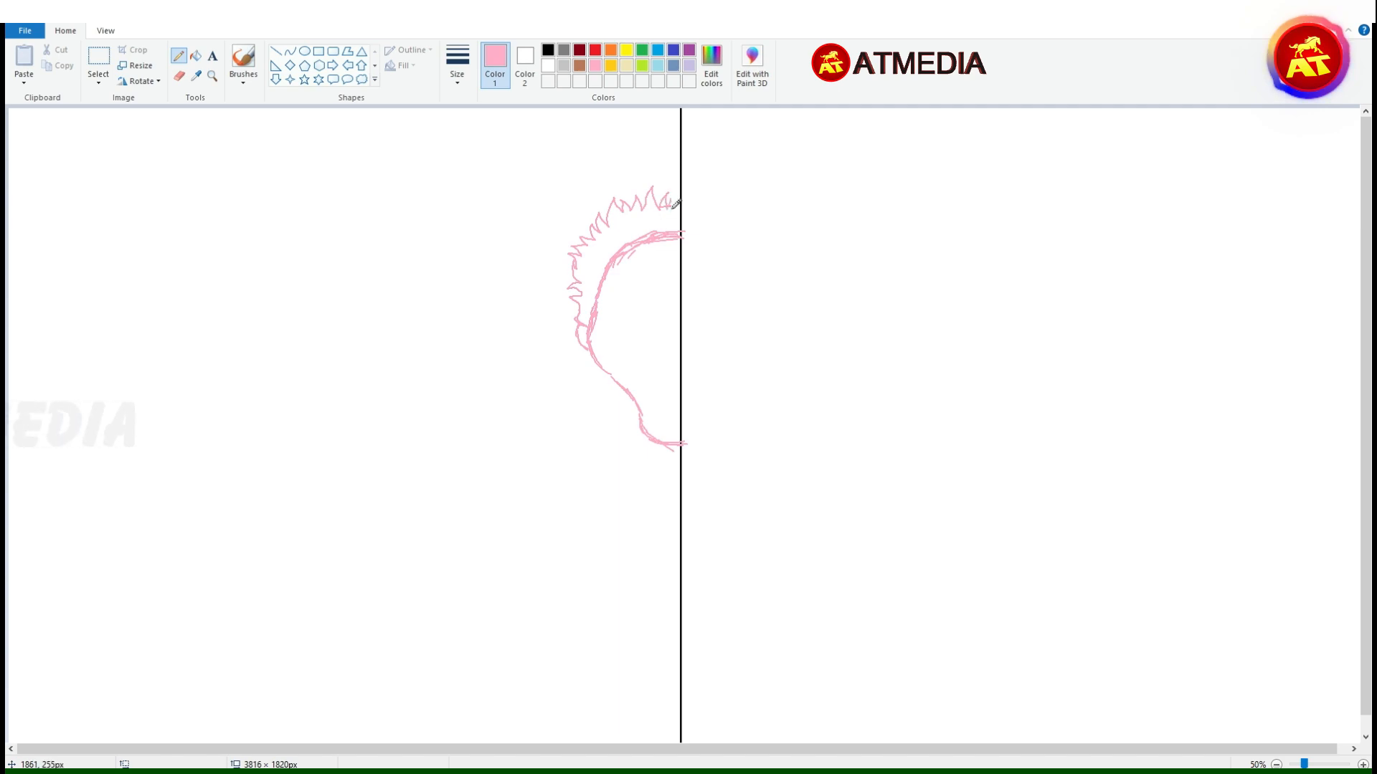
drag(574, 305, 522, 372)
drag(572, 308, 527, 421)
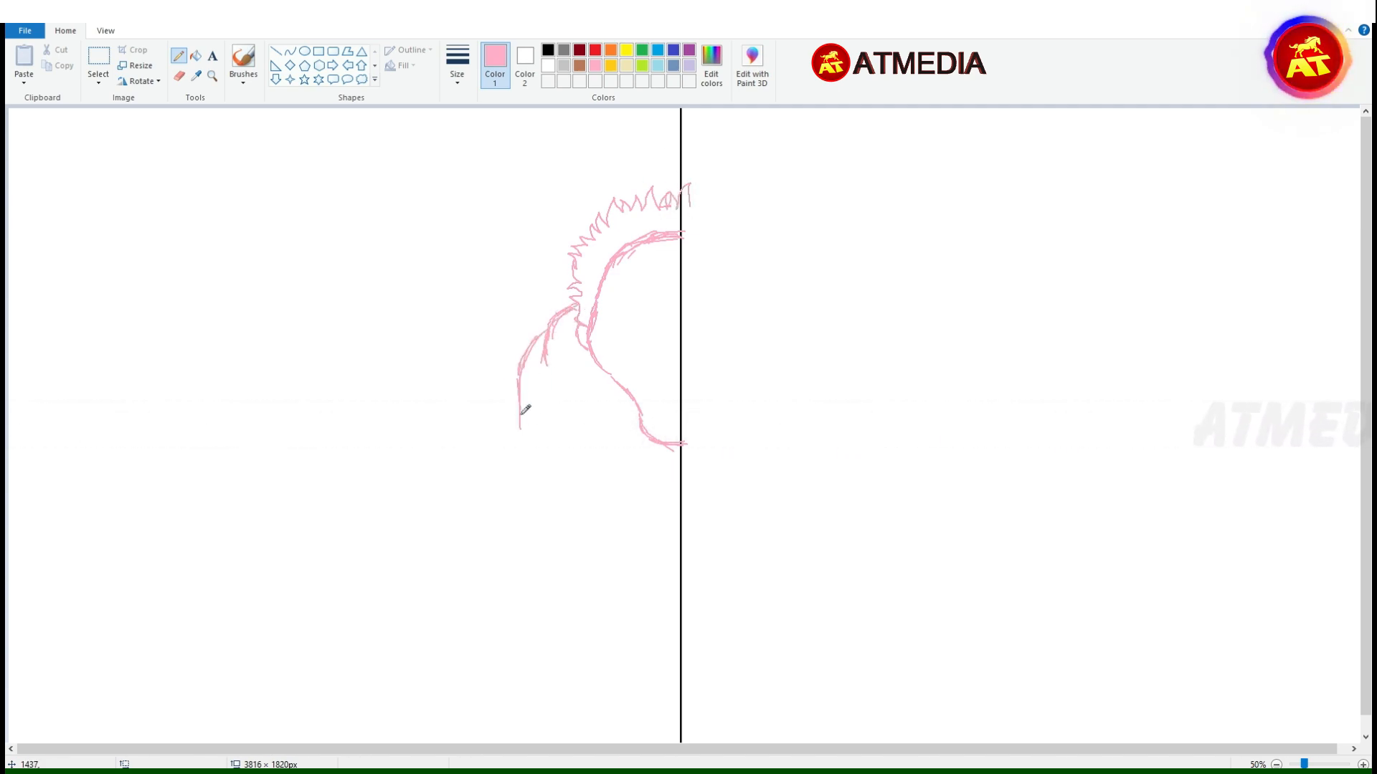
Sketch three short horizontal rib lines on the chest beside the chin.
drag(603, 443, 628, 442)
drag(609, 456, 634, 458)
drag(615, 471, 637, 475)
drag(520, 422, 531, 464)
drag(522, 419, 568, 634)
drag(563, 459, 587, 569)
key(ctrl+z)
key(ctrl+z)
key(ctrl+z)
key(ctrl+z)
Sketch the outer and inner edges of the long arm hanging from the shoulder to the wrist.
drag(519, 469, 534, 467)
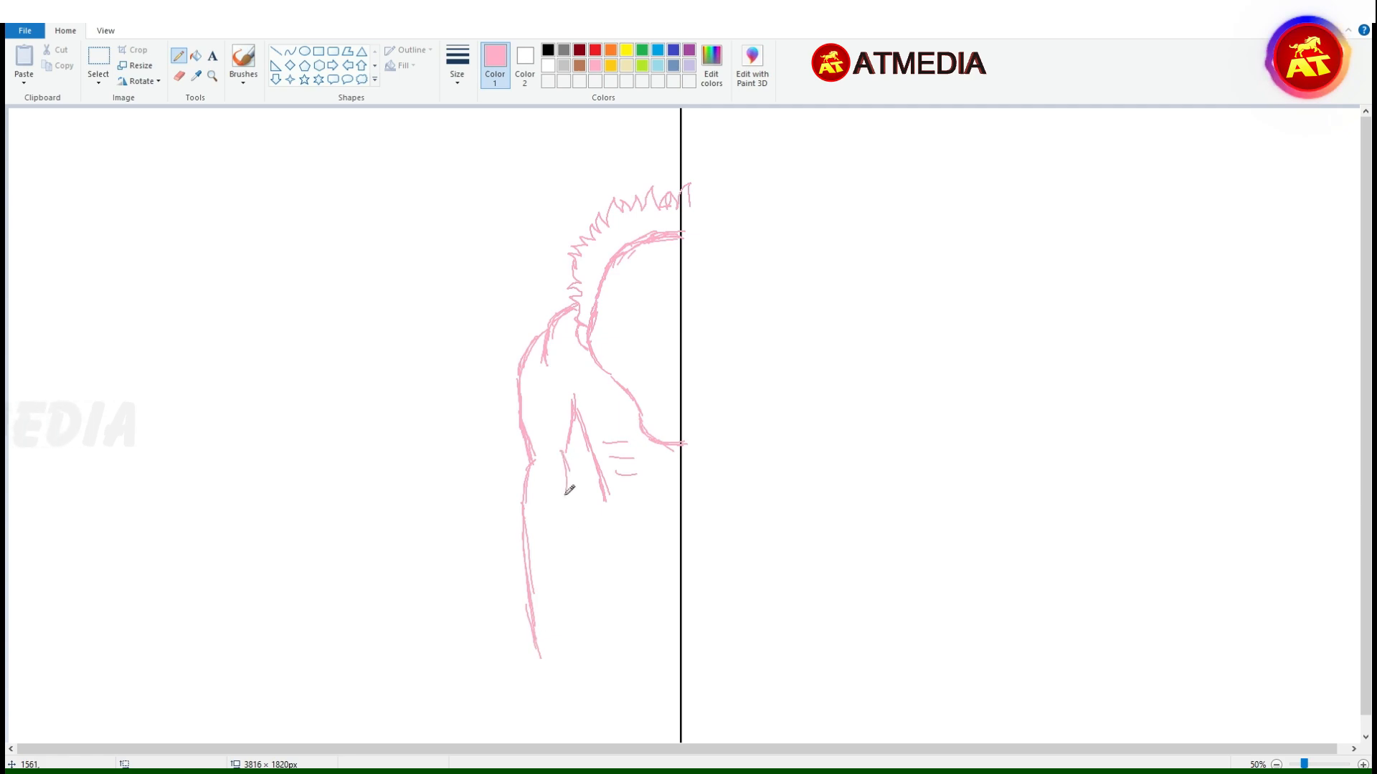
drag(539, 659, 549, 690)
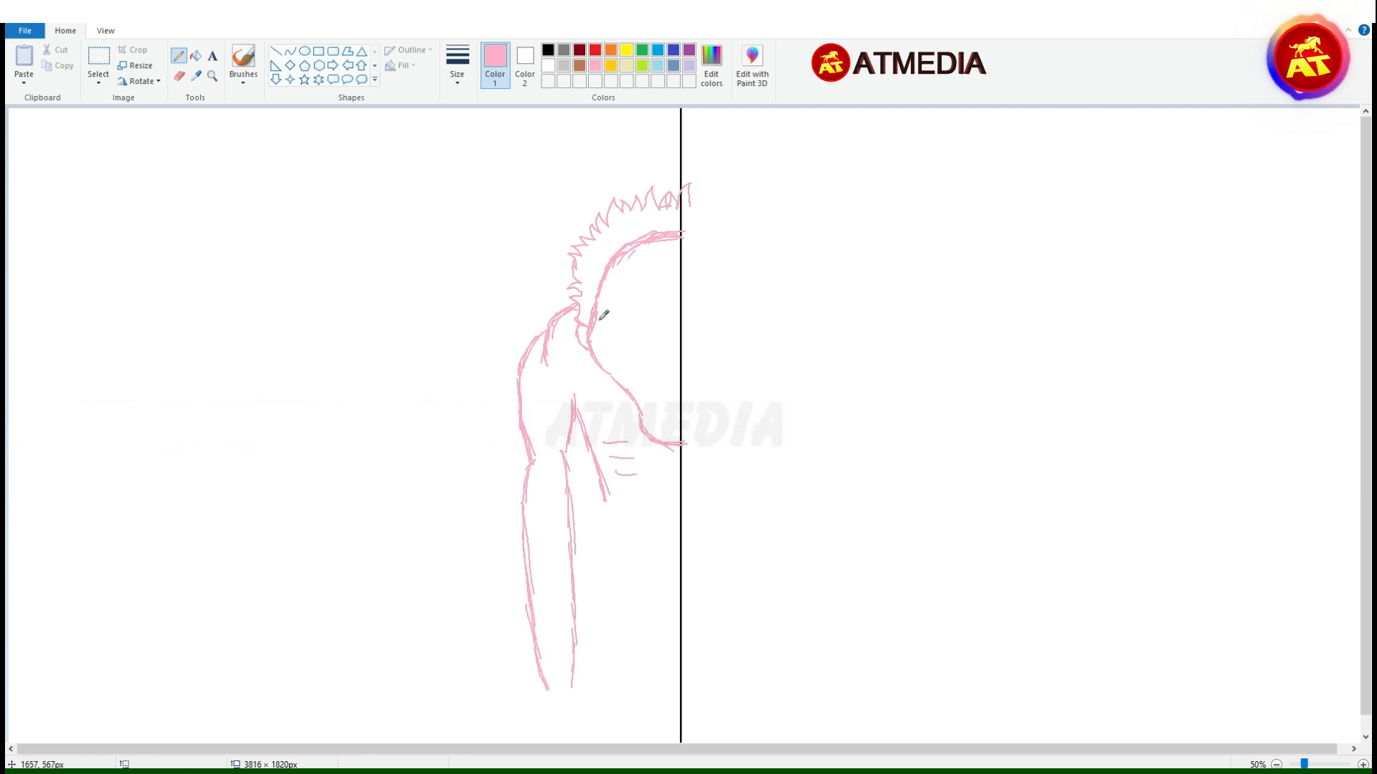
Sketch the large round eye with the eyebrow above it inside the head outline.
drag(597, 321, 641, 310)
mouse_move(624, 300)
mouse_down()
mouse_move(639, 344)
mouse_move(634, 323)
mouse_move(650, 332)
mouse_move(626, 350)
mouse_up()
drag(627, 313, 647, 321)
drag(646, 330, 641, 341)
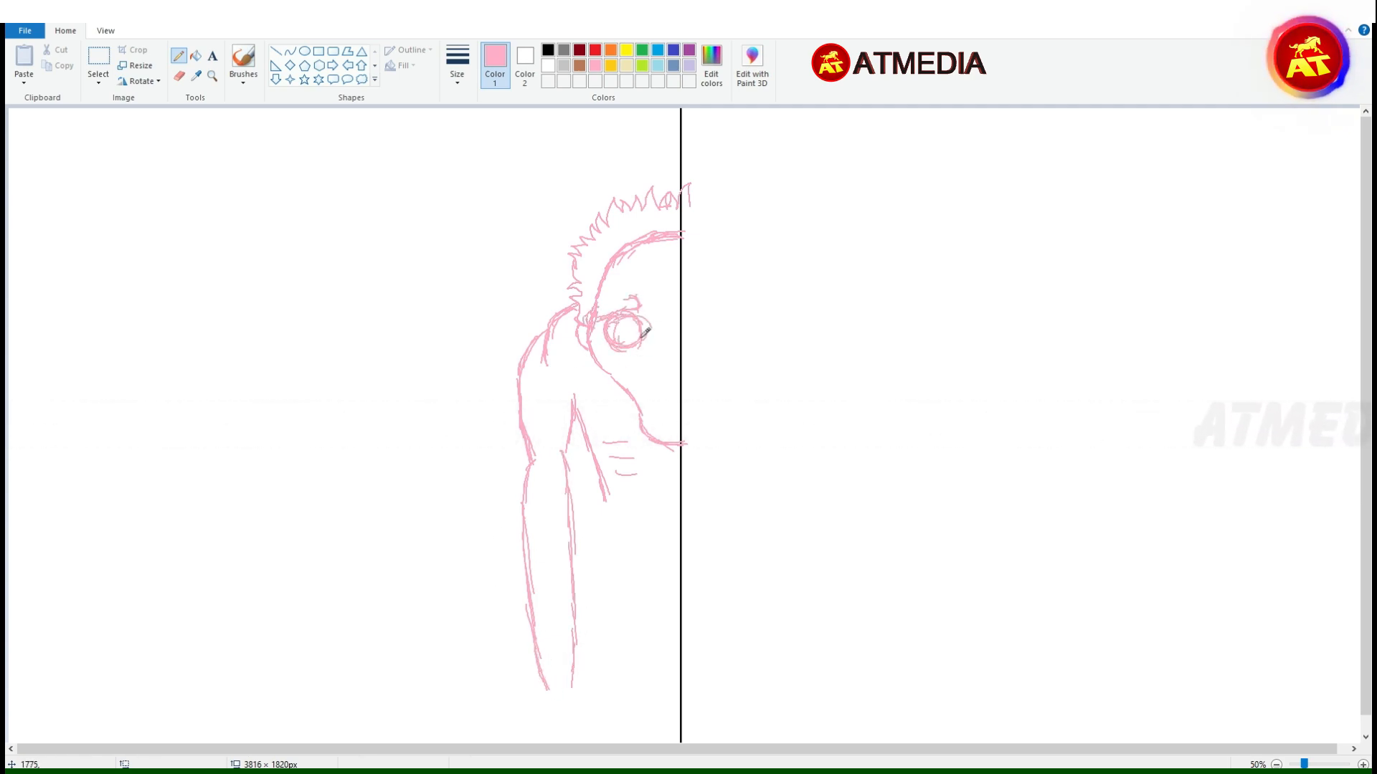
Sketch the bent leg with its toed foot, joining the inner thigh to the centre line, and add the hand's fingers.
drag(611, 527, 595, 582)
drag(618, 695, 649, 701)
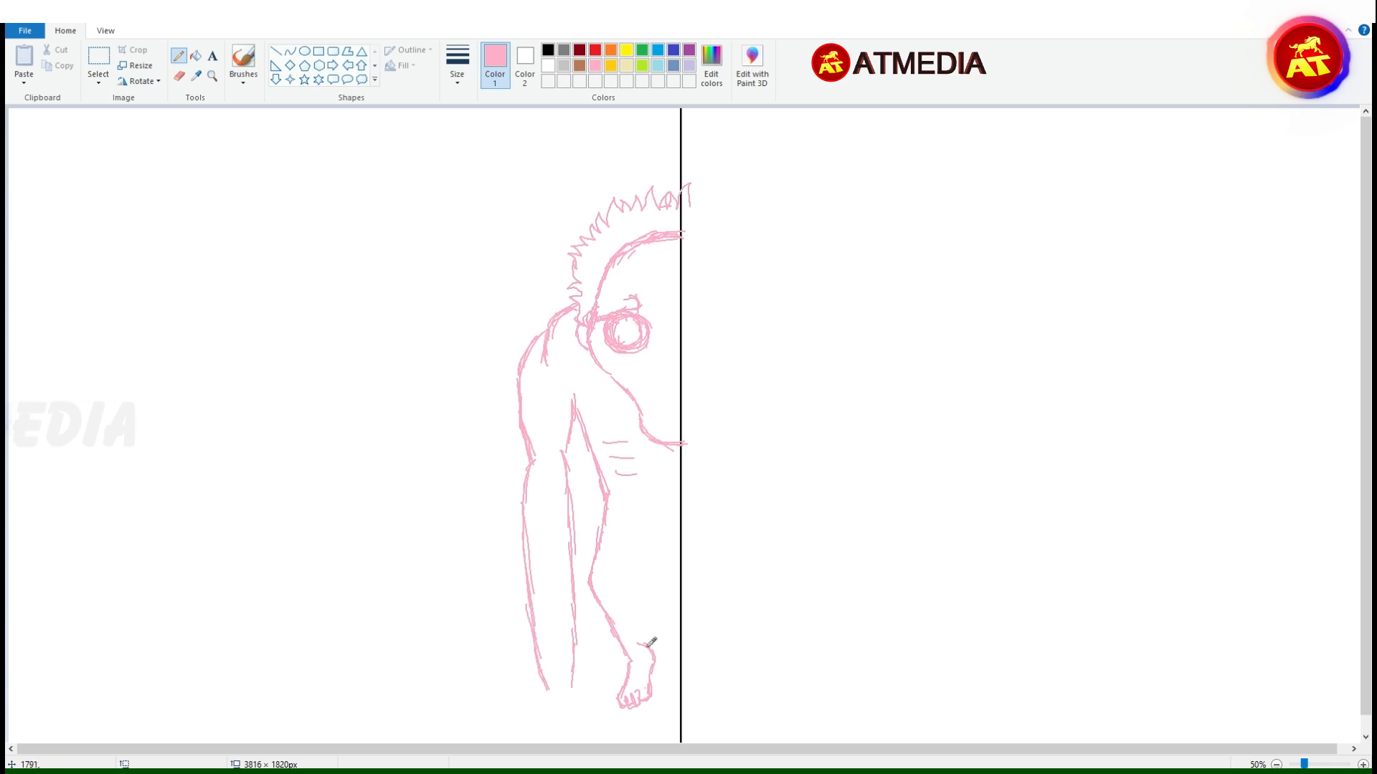
mouse_move(633, 626)
mouse_down()
mouse_move(615, 584)
mouse_move(662, 530)
mouse_move(637, 648)
mouse_move(680, 515)
mouse_up()
drag(548, 693, 563, 711)
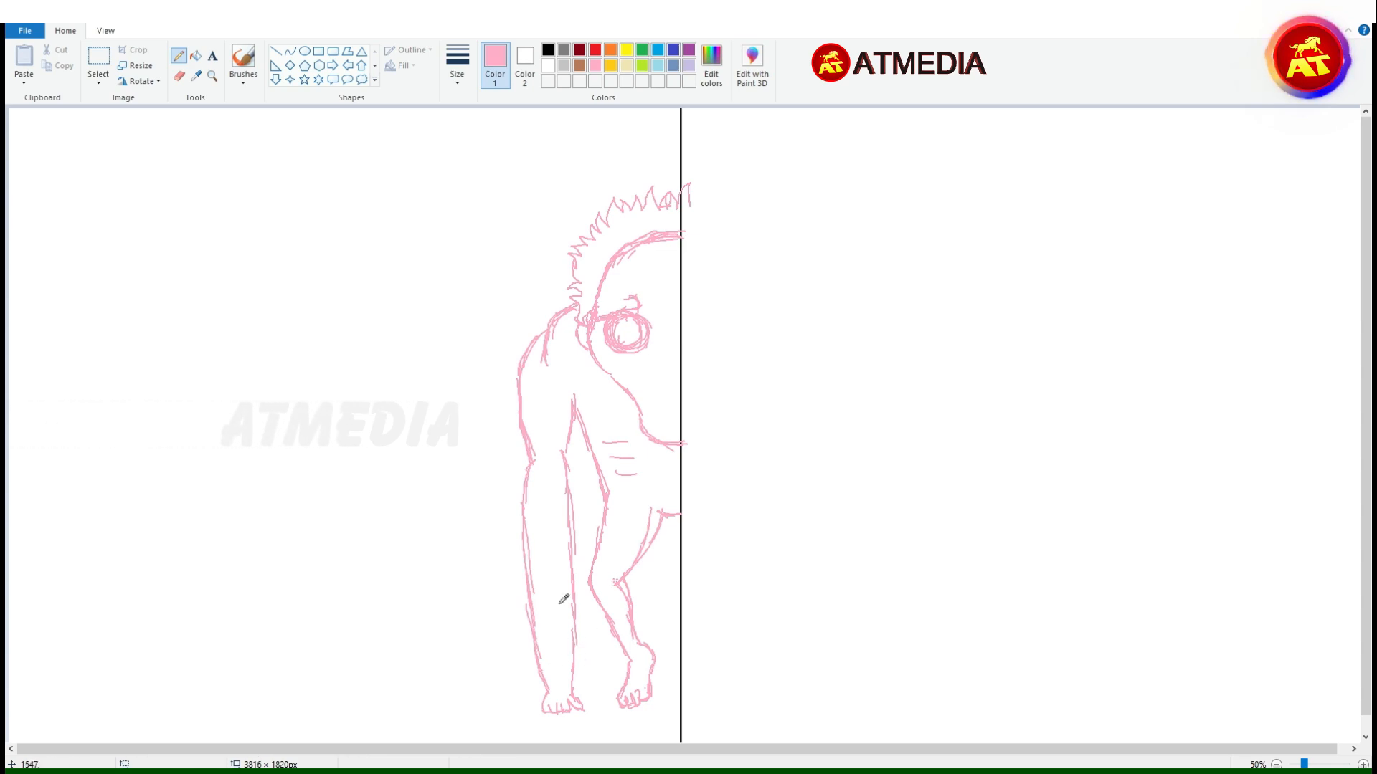
Sketch the open mouth with jagged teeth, the nose and the forehead wrinkles, and add a line to the calf.
drag(654, 431, 680, 435)
mouse_move(647, 391)
mouse_down()
mouse_move(680, 387)
mouse_move(652, 433)
mouse_move(664, 432)
mouse_move(650, 406)
mouse_move(665, 395)
mouse_move(659, 423)
mouse_move(673, 408)
mouse_move(645, 387)
mouse_move(667, 369)
mouse_up()
drag(665, 368, 675, 355)
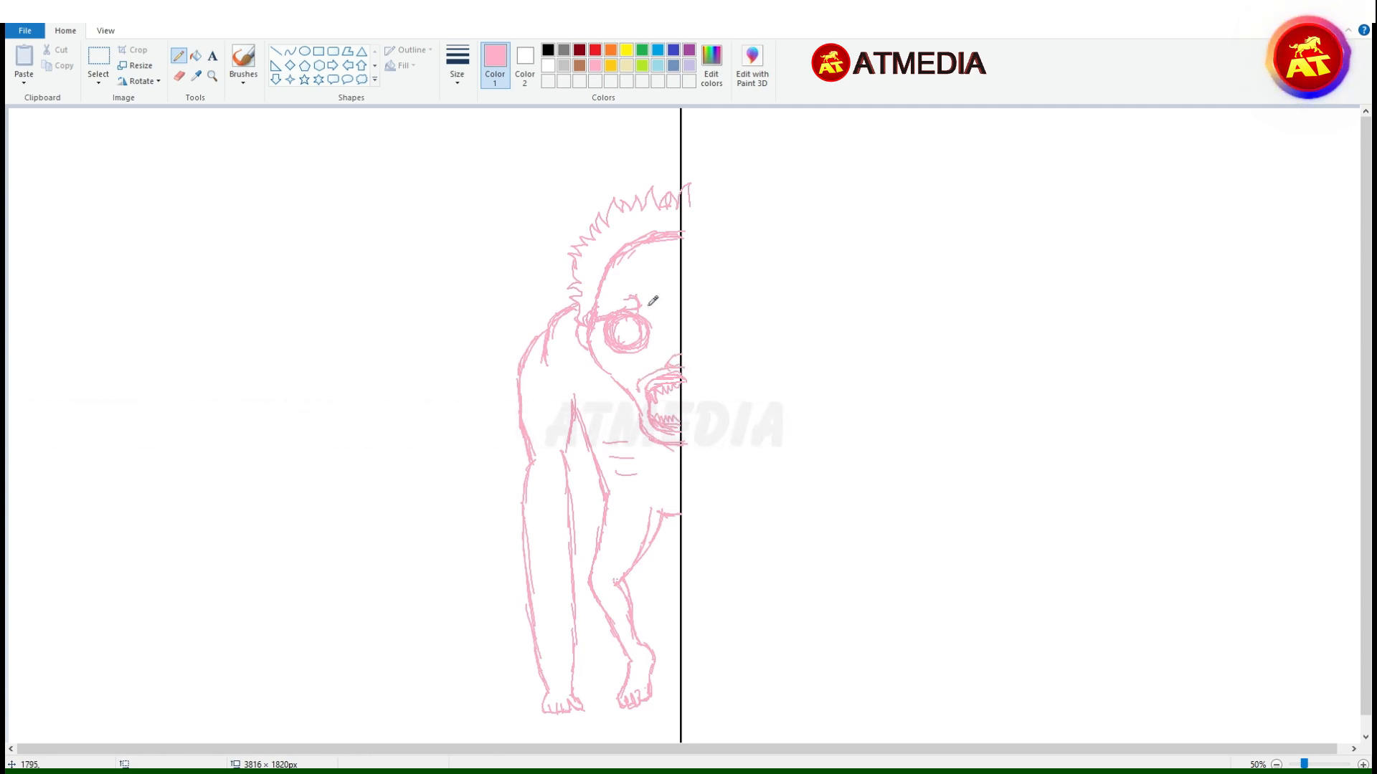
drag(651, 283, 640, 285)
drag(626, 574, 641, 644)
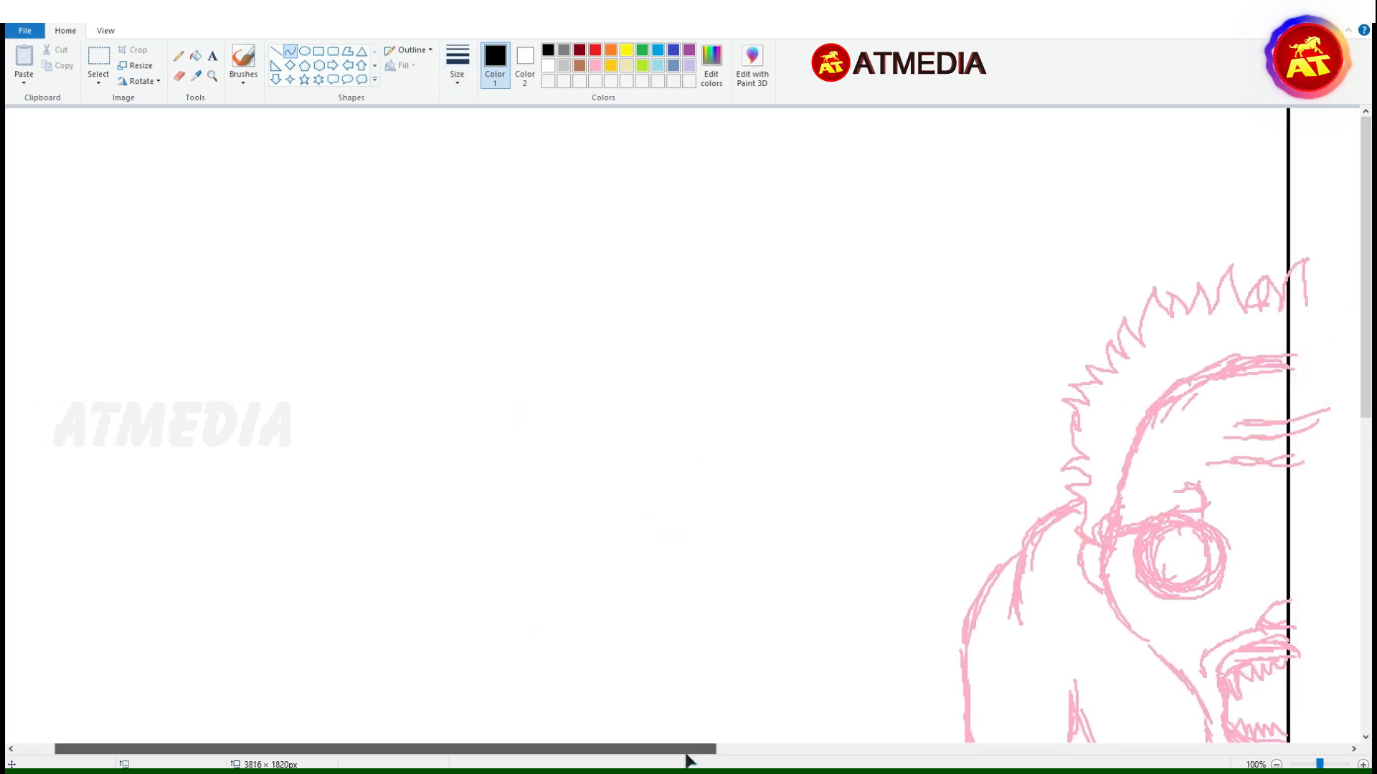
Trace the neck-to-shoulder line and the outer upper arm in black with doubled curves of varying thickness.
mouse_move(584, 308)
mouse_down()
mouse_move(646, 184)
mouse_move(585, 306)
mouse_up()
key(ctrl+z)
drag(546, 494, 585, 239)
drag(563, 366, 507, 362)
click(508, 363)
drag(546, 494, 585, 239)
mouse_move(556, 430)
mouse_down()
mouse_move(492, 444)
mouse_move(535, 307)
mouse_up()
scroll(566, 573, down, 3)
Trace the outer forearm in black from the elbow towards the wrist, thickening it with extra curves.
mouse_move(554, 484)
mouse_down()
mouse_move(574, 574)
mouse_move(527, 574)
mouse_up()
scroll(566, 560, up, 2)
scroll(556, 553, down, 2)
scroll(560, 502, up, 2)
scroll(545, 306, down, 1)
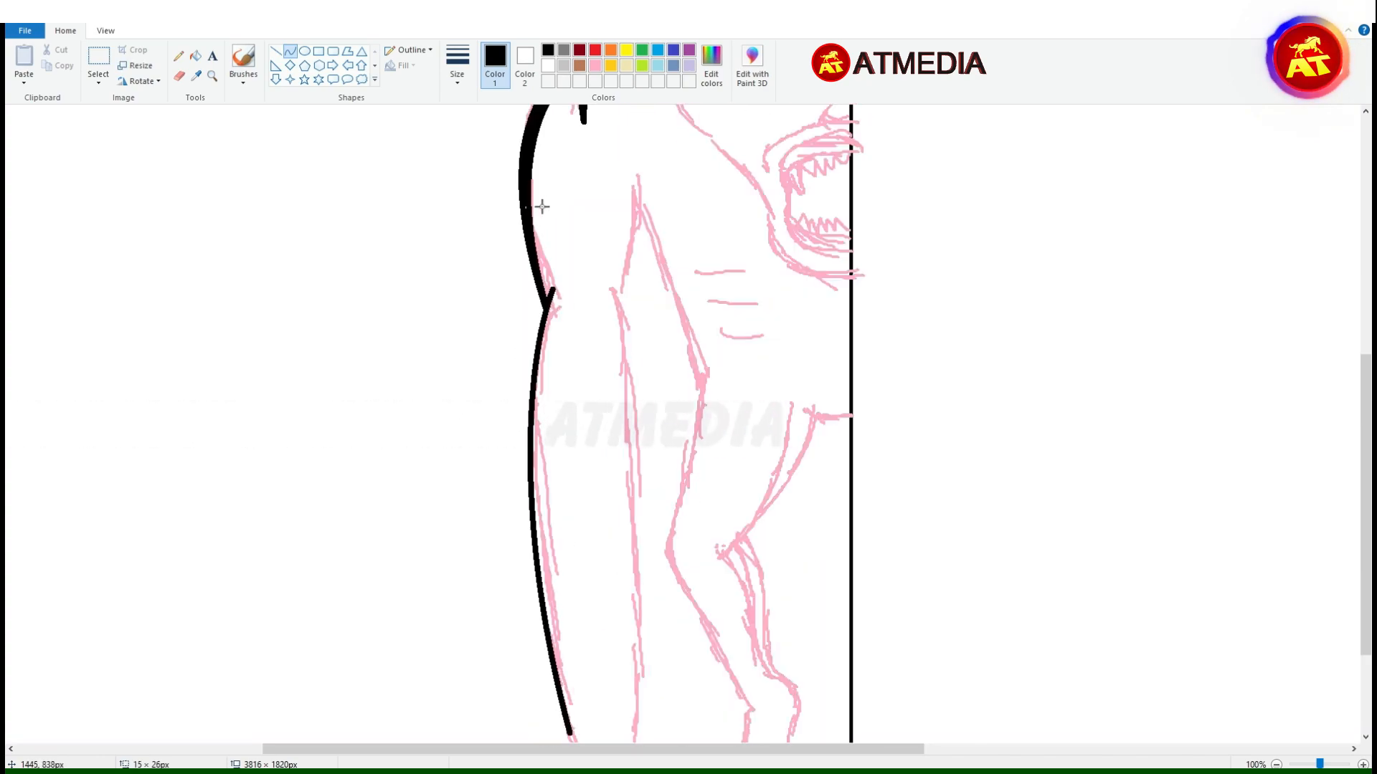
scroll(587, 237, down, 2)
drag(553, 130, 570, 573)
drag(559, 309, 533, 308)
click(532, 308)
drag(550, 167, 560, 490)
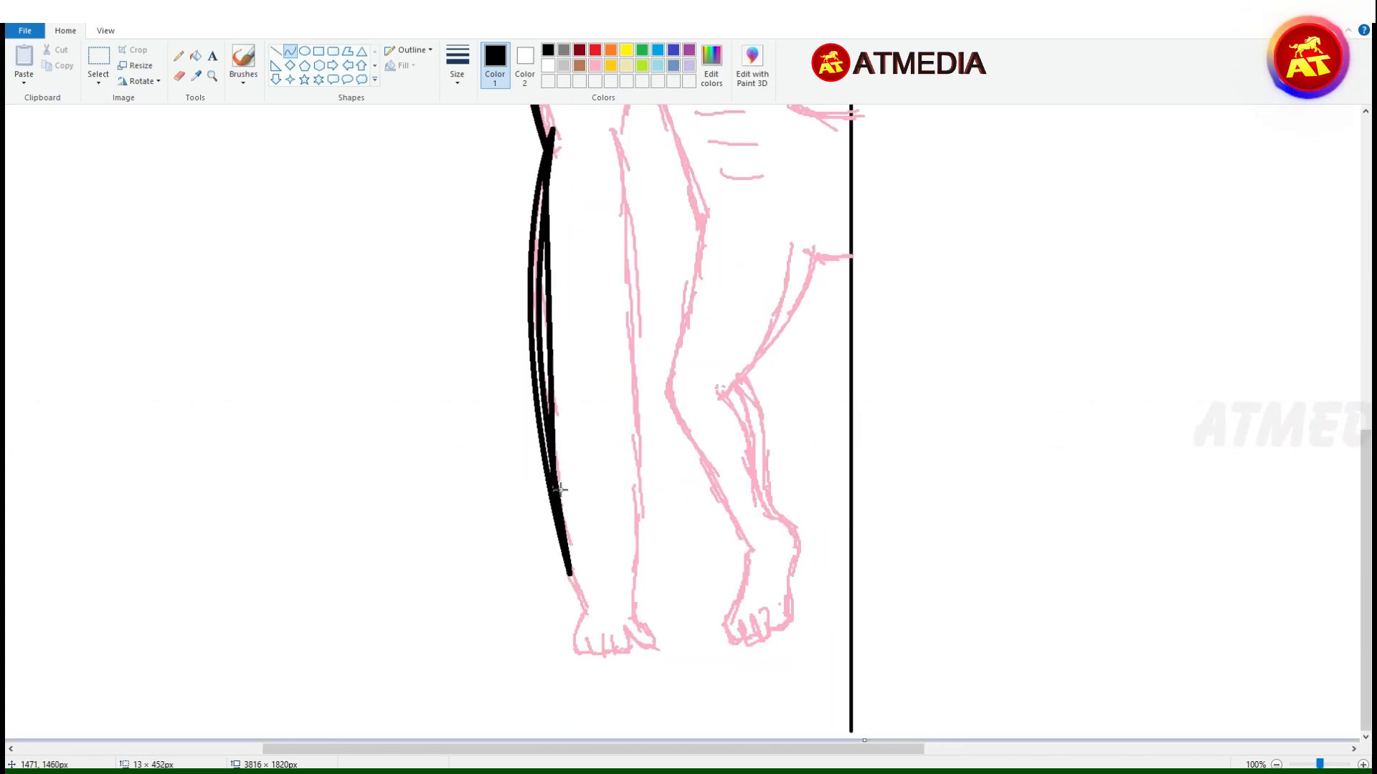
Trace the wrist and the hand with its fingers and thumb in black curves.
scroll(617, 497, down, 2)
scroll(602, 391, up, 1)
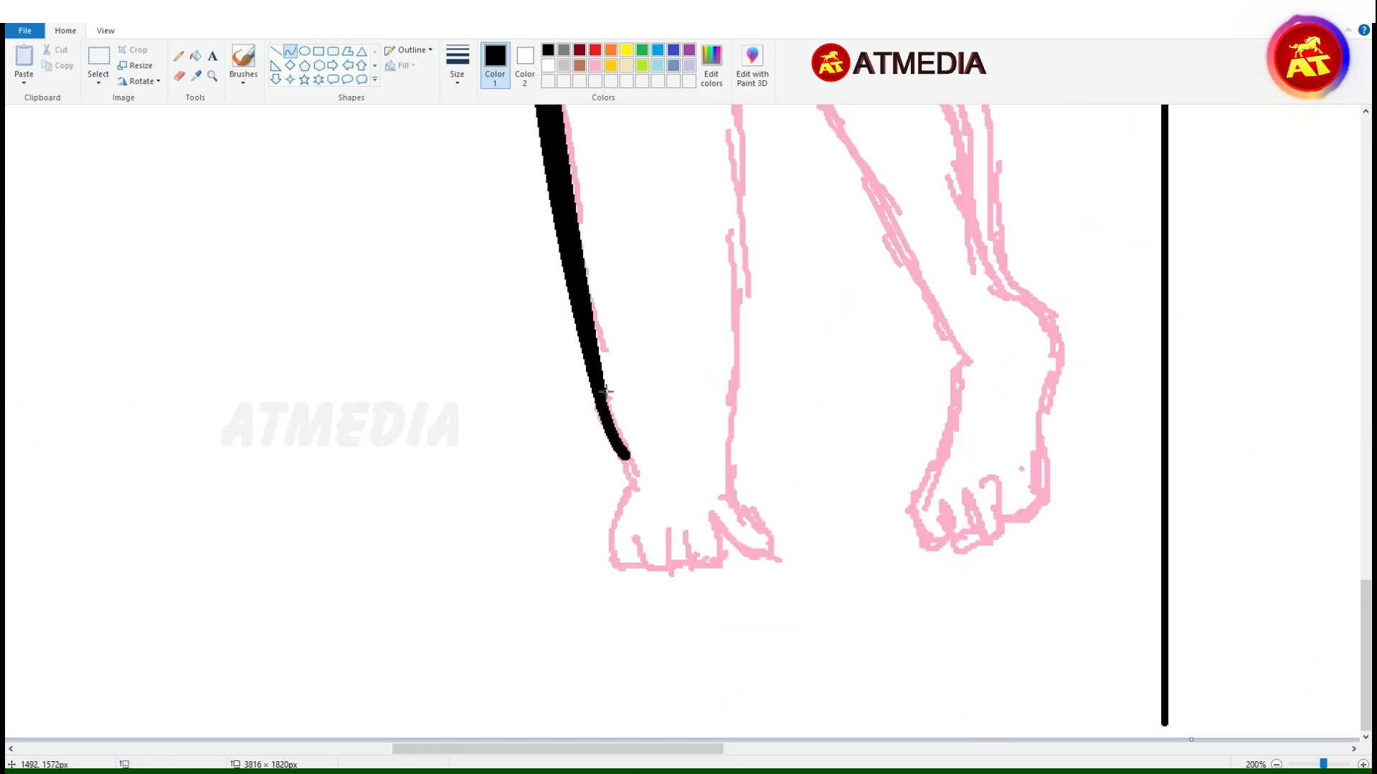
mouse_move(628, 512)
mouse_down()
mouse_move(623, 577)
mouse_move(674, 578)
mouse_move(657, 584)
mouse_move(671, 560)
mouse_move(697, 577)
mouse_move(739, 532)
mouse_move(783, 534)
mouse_up()
scroll(777, 449, up, 8)
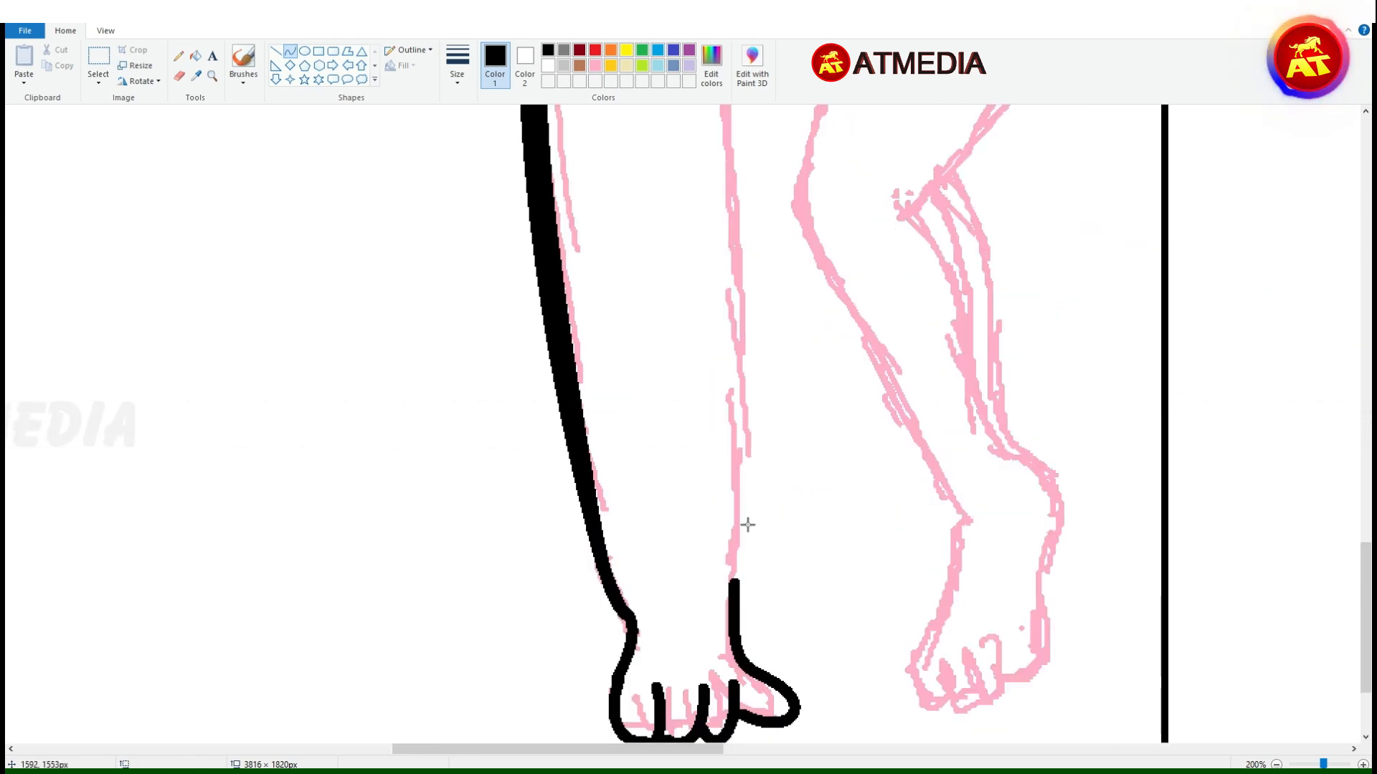
Trace the inner edge of the arm in black from the armpit to the wrist, doubling the curves for thickness.
drag(726, 399, 678, 635)
drag(707, 523, 741, 584)
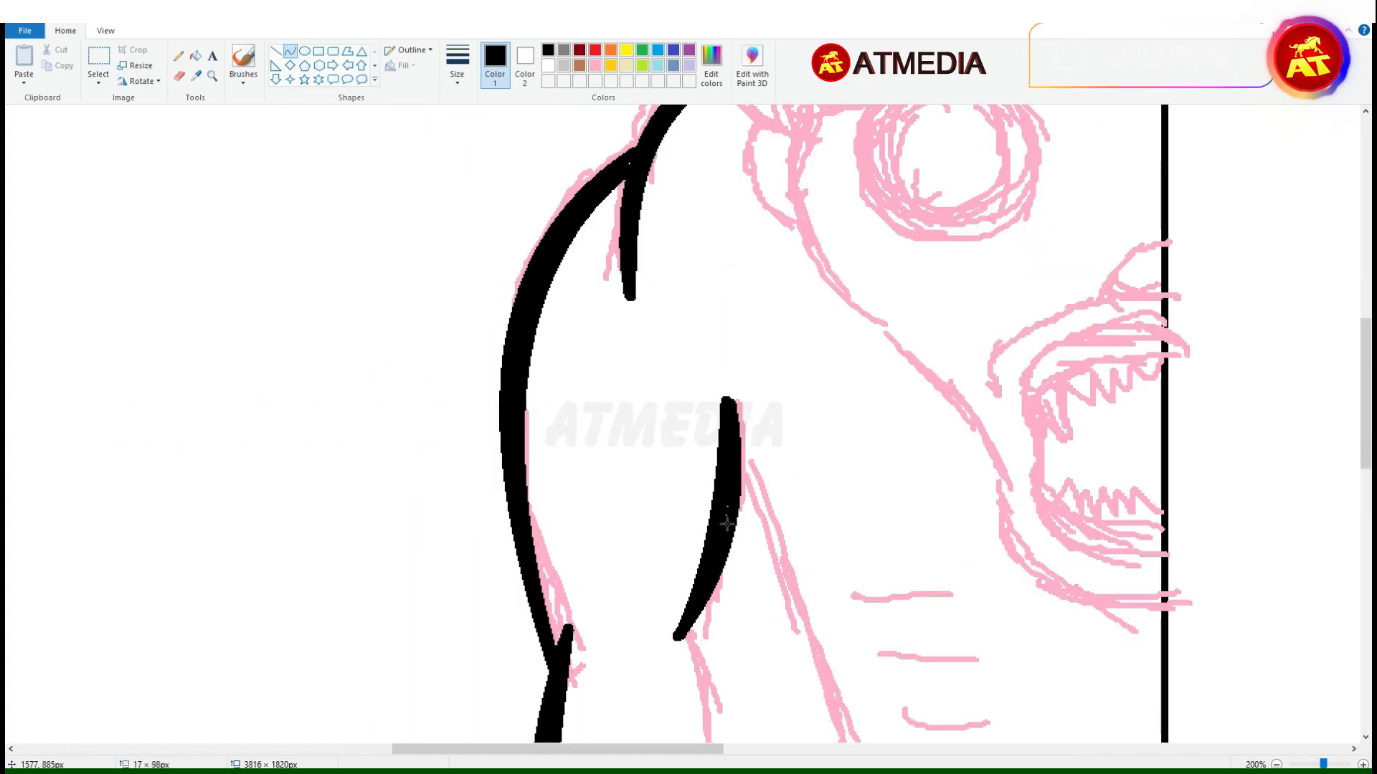
scroll(740, 577, down, 6)
scroll(740, 570, up, 10)
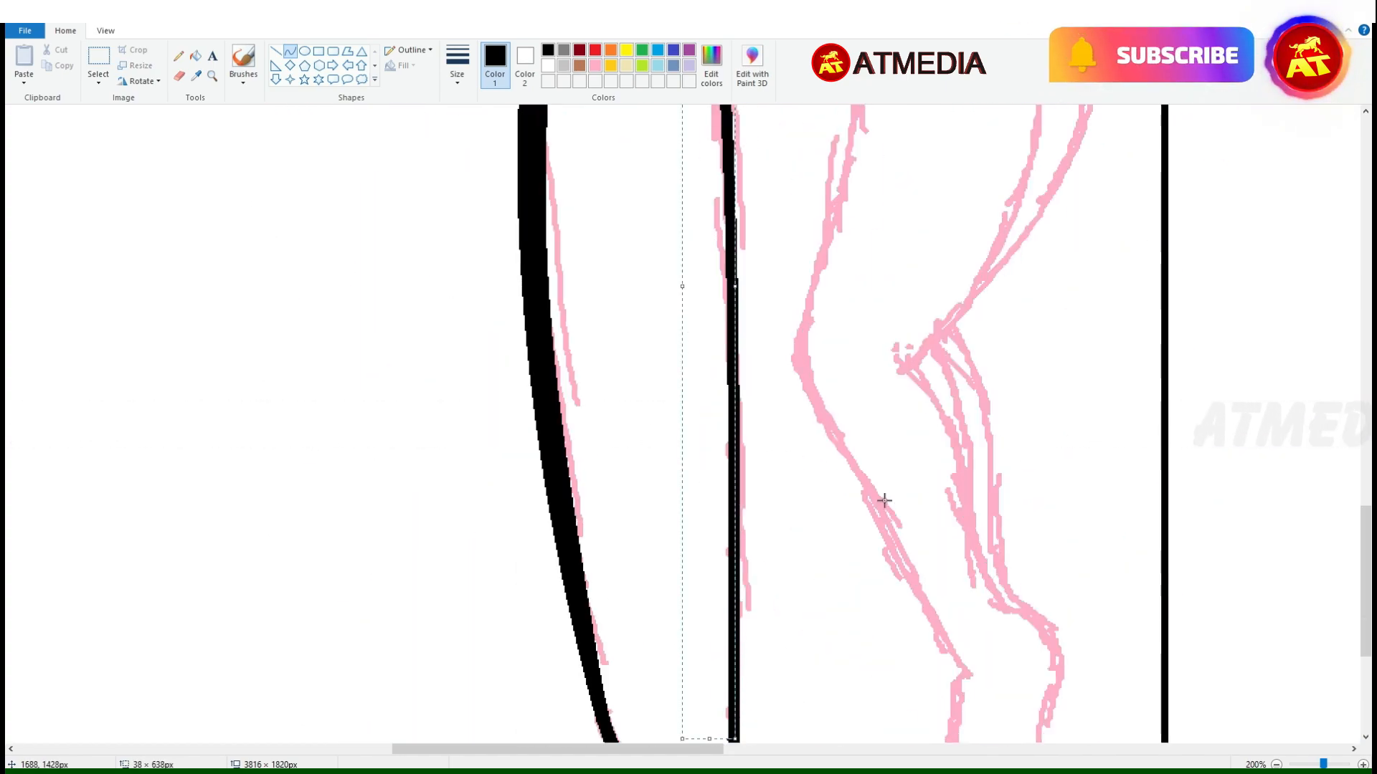
scroll(717, 344, down, 8)
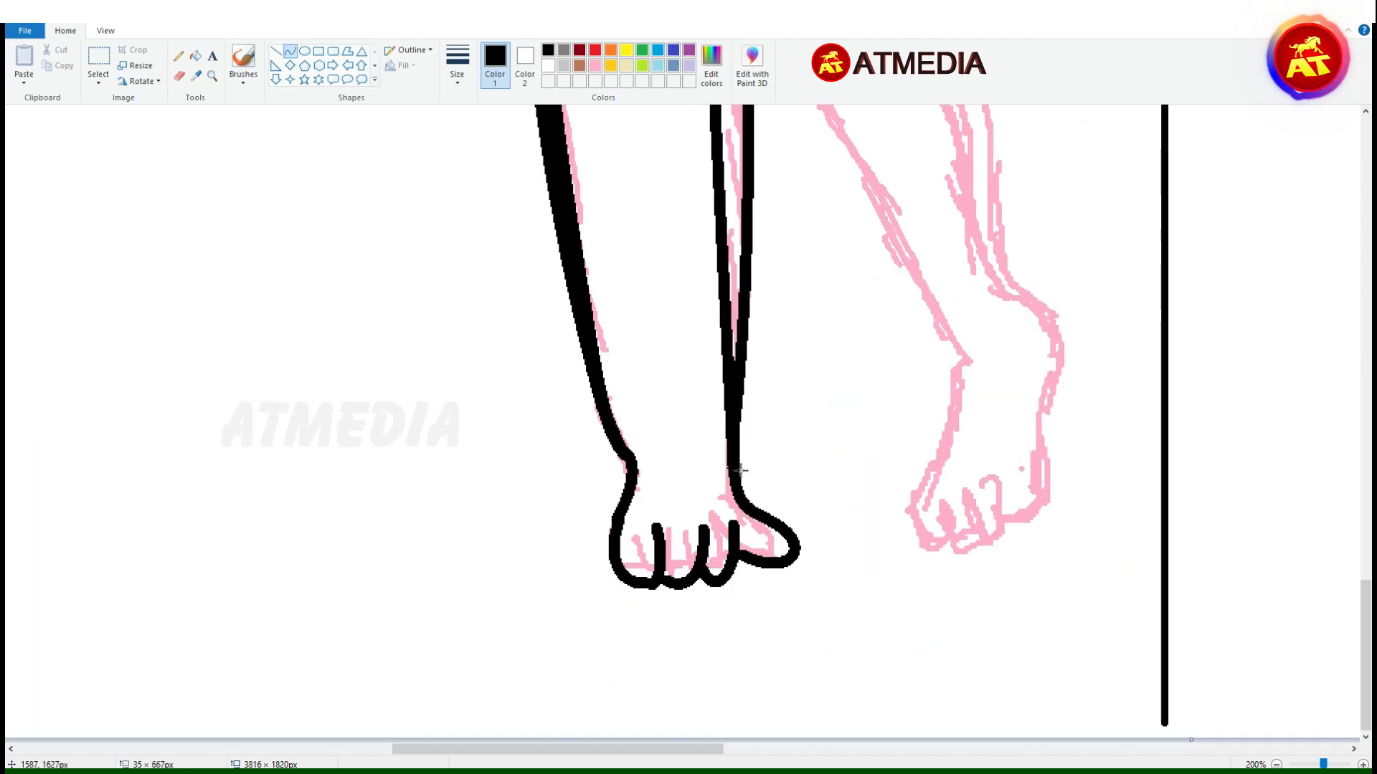
scroll(793, 406, up, 5)
scroll(898, 380, down, 5)
Trace the side of the torso in black from the armpit down to the waist.
scroll(898, 380, down, 2)
scroll(593, 572, up, 1)
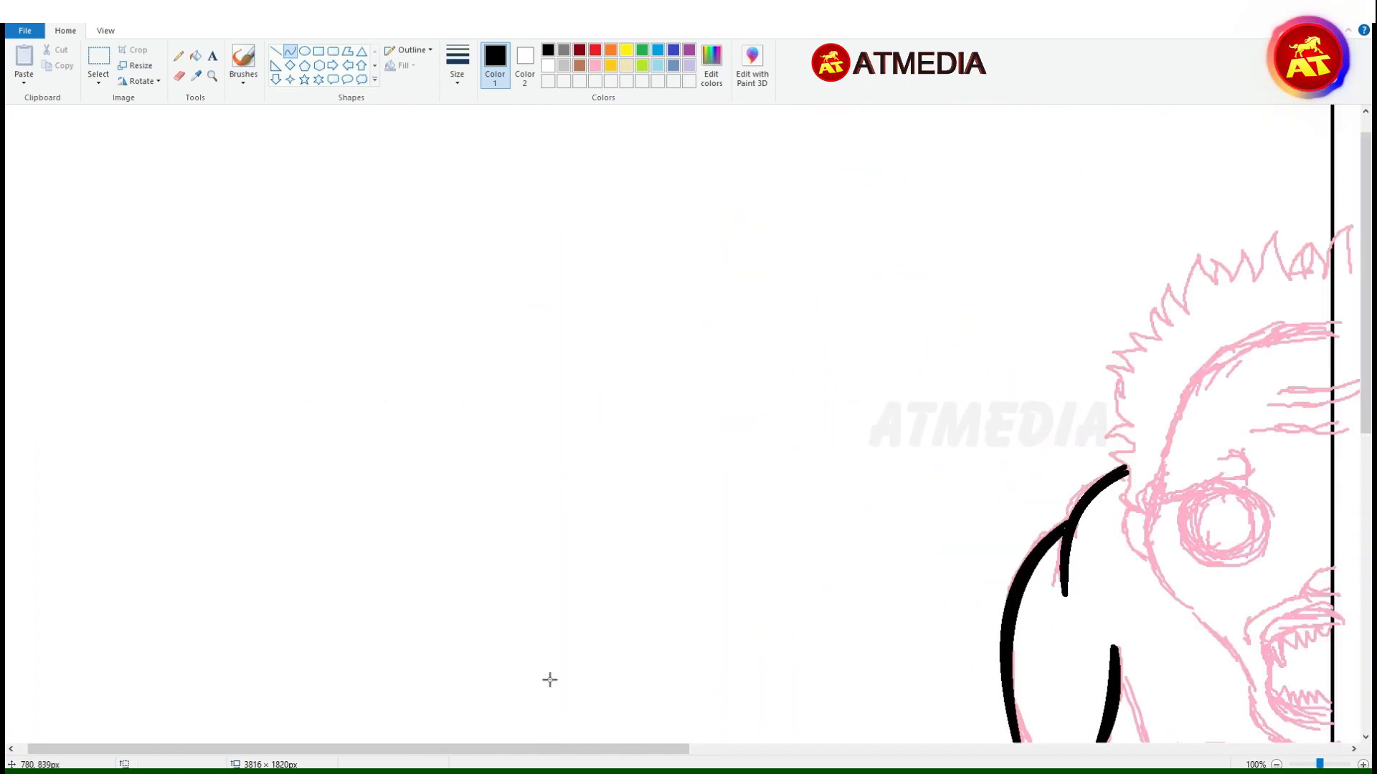
drag(502, 749, 874, 749)
scroll(431, 430, down, 6)
drag(354, 169, 422, 367)
scroll(430, 372, up, 1)
drag(738, 351, 717, 355)
drag(789, 495, 778, 495)
drag(701, 228, 836, 629)
Trace the outer leg in black from the waist around the knee and down the shin to the ankle.
scroll(947, 445, down, 2)
mouse_move(836, 309)
mouse_down()
mouse_move(772, 538)
mouse_move(786, 557)
mouse_up()
scroll(826, 593, down, 1)
drag(778, 502, 747, 506)
drag(837, 149, 785, 557)
drag(795, 477, 780, 480)
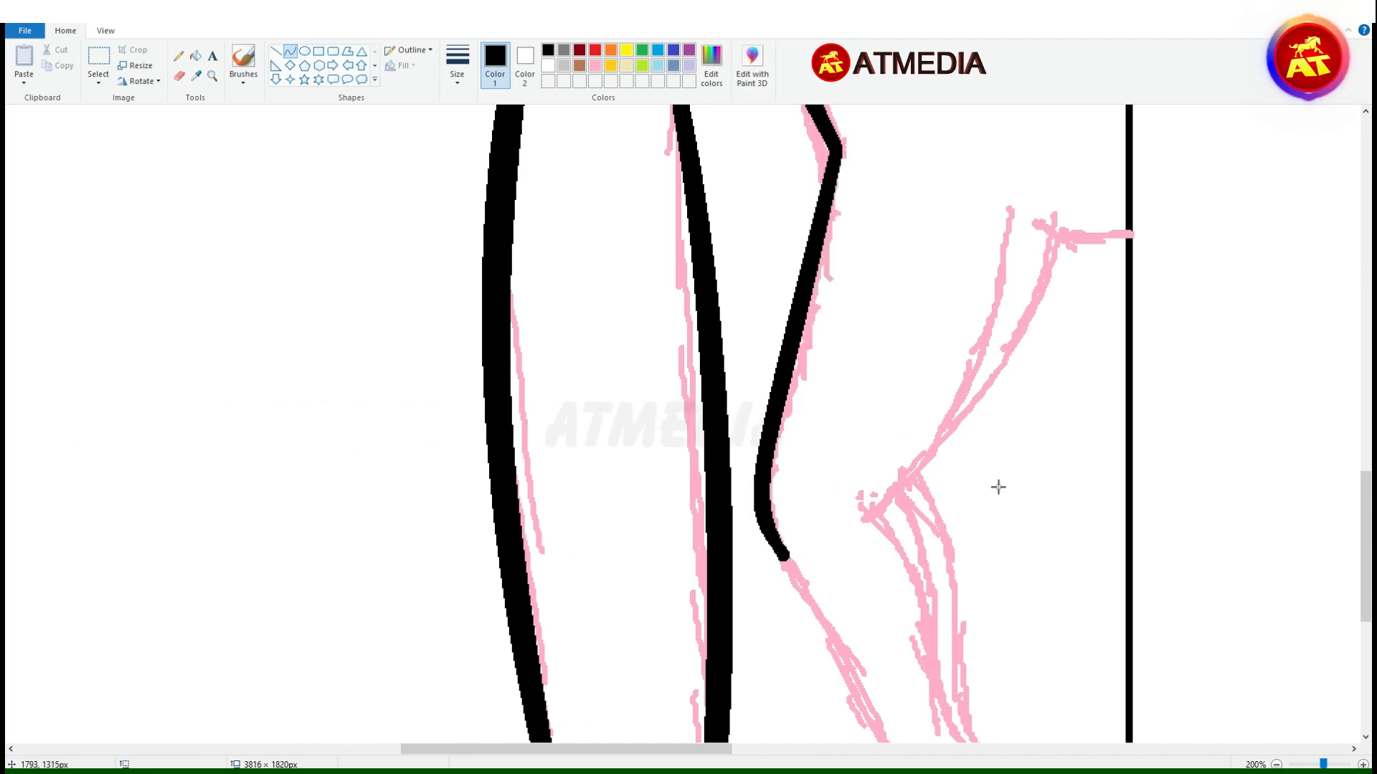
scroll(995, 485, down, 4)
drag(779, 229, 925, 506)
Trace the front of the foot and its toes in black curves.
scroll(896, 376, down, 2)
mouse_move(926, 364)
mouse_down()
mouse_move(888, 498)
mouse_move(922, 558)
mouse_move(916, 495)
mouse_up()
mouse_move(925, 550)
mouse_down()
mouse_move(964, 500)
mouse_move(958, 558)
mouse_move(998, 503)
mouse_up()
click(1026, 482)
mouse_move(985, 527)
mouse_down()
mouse_move(992, 554)
mouse_move(1012, 427)
mouse_up()
drag(1015, 484, 1026, 502)
Trace the heel and the back of the calf in black from the toes up to the back of the knee.
scroll(1029, 475, up, 2)
drag(1028, 659, 1050, 686)
drag(1015, 589, 1009, 461)
drag(1018, 527, 1038, 518)
drag(1033, 487, 1054, 502)
scroll(1054, 502, up, 1)
drag(1009, 622, 953, 437)
drag(969, 556, 930, 506)
scroll(961, 559, up, 1)
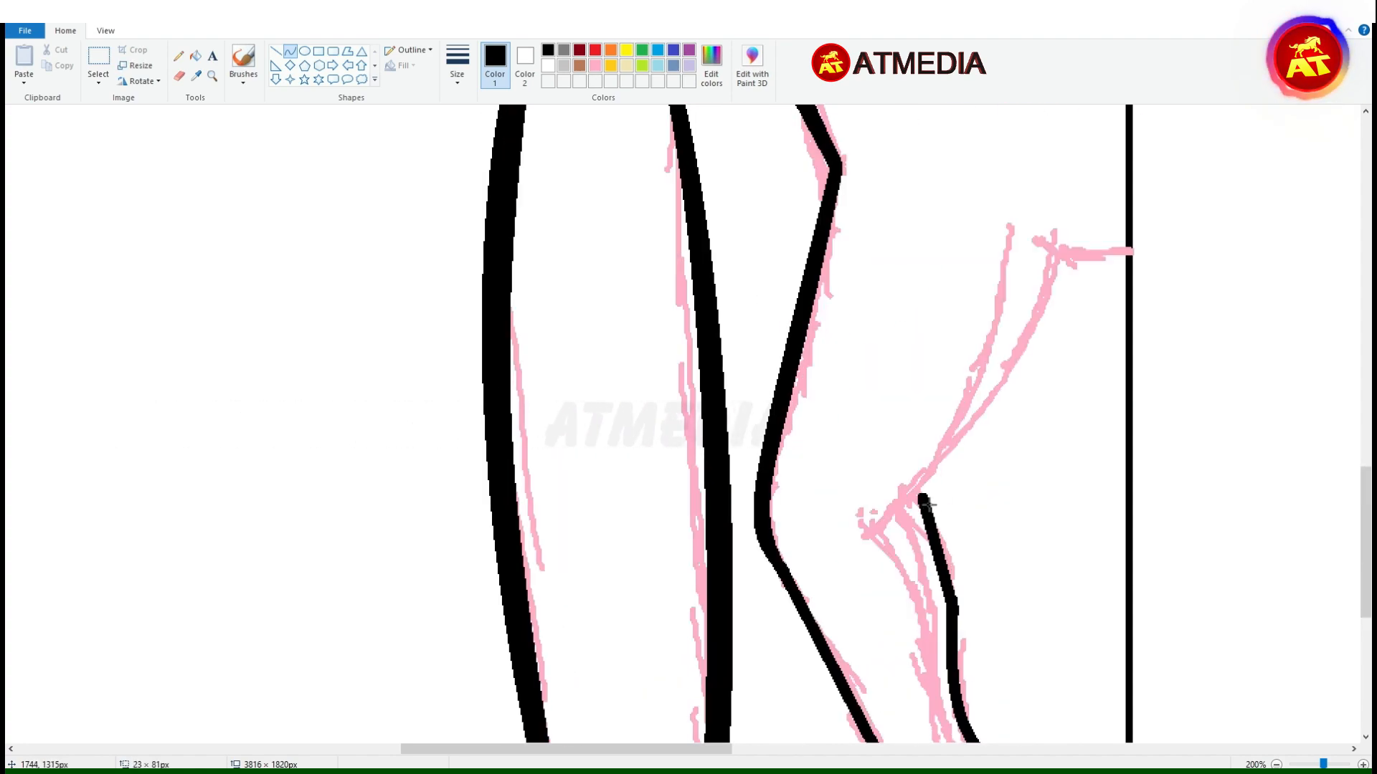
Trace the inner thigh and the crotch line to the centre line in black, and thicken the thigh and calf lines.
scroll(932, 510, up, 1)
drag(923, 651, 1058, 408)
drag(990, 531, 1018, 534)
drag(1051, 402, 1140, 413)
drag(1095, 409, 1095, 425)
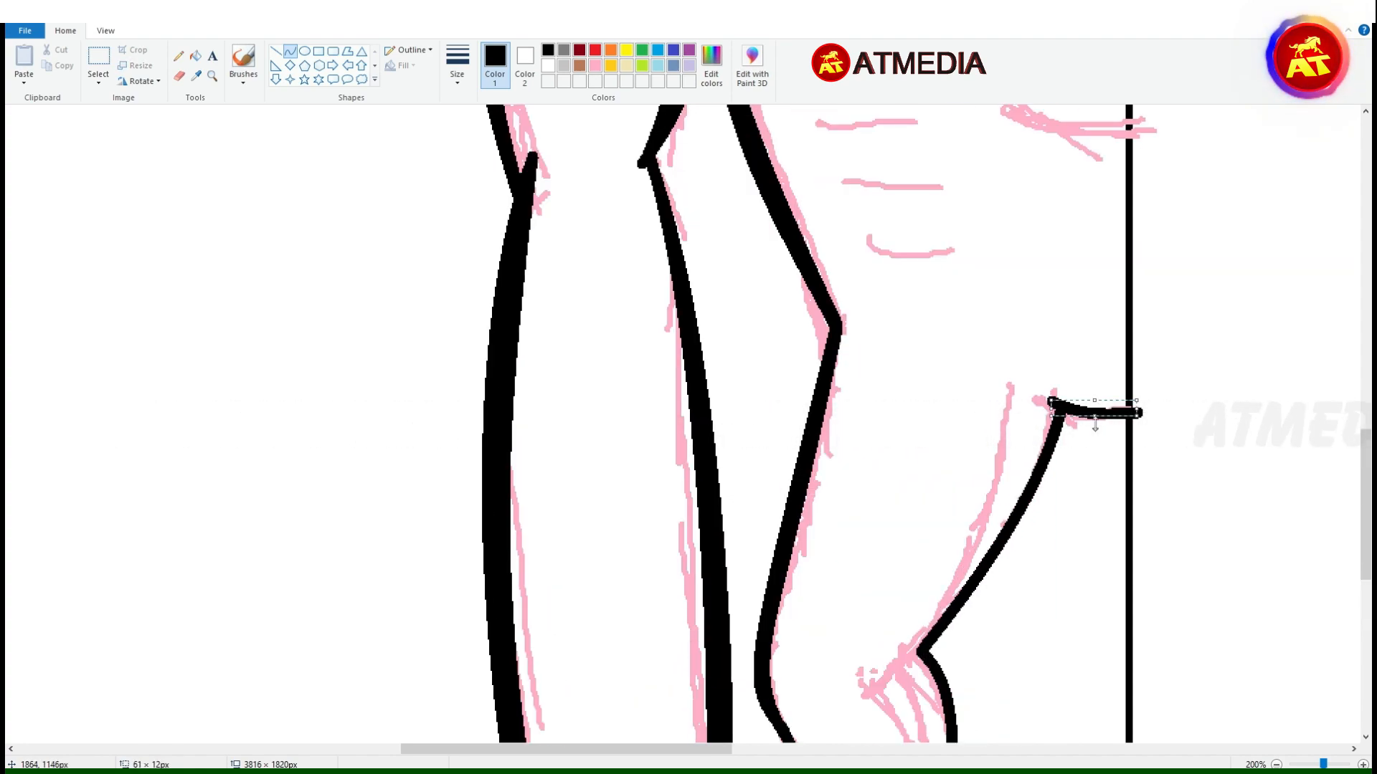
scroll(1120, 397, down, 1)
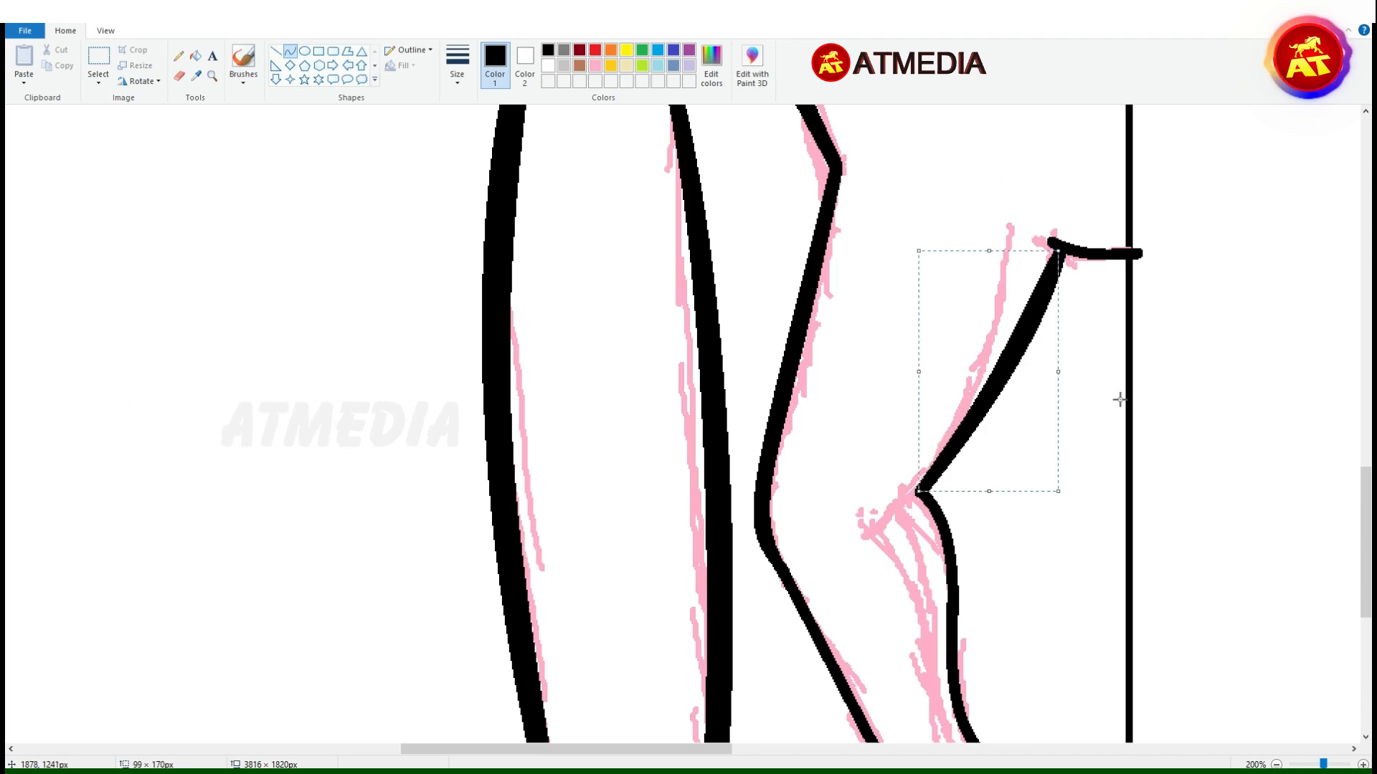
scroll(1119, 358, down, 2)
scroll(1120, 318, down, 1)
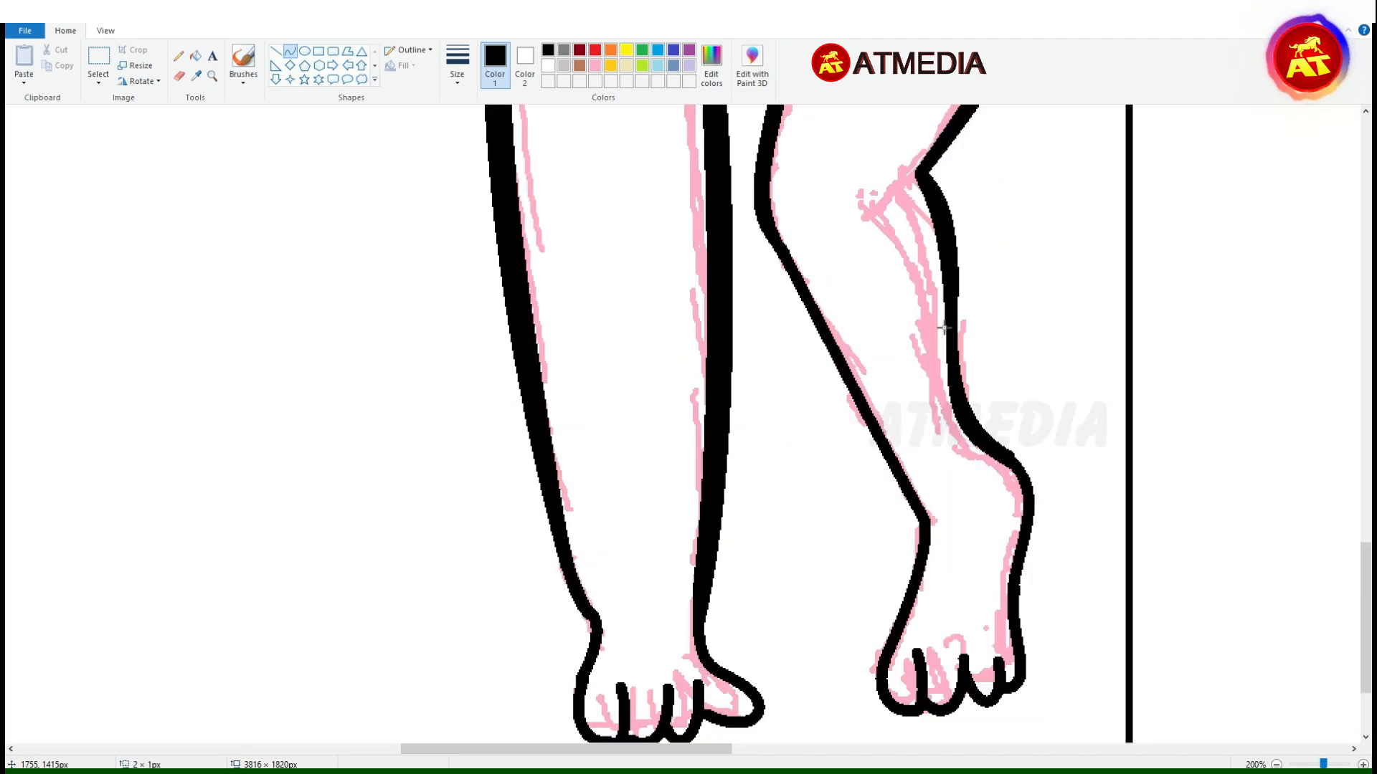
Trace the spiky hair in black curves from the shoulder around the top of the head towards the centre line.
scroll(984, 399, up, 10)
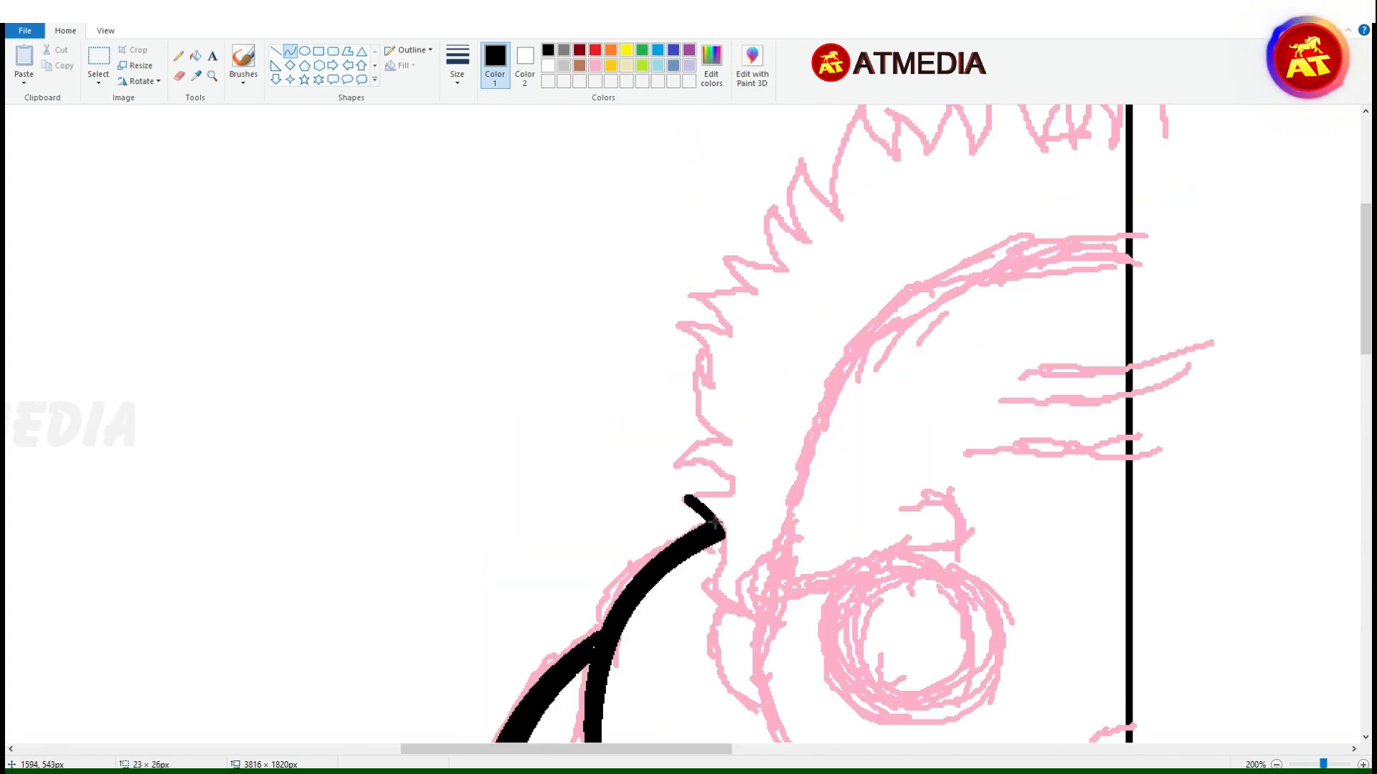
mouse_move(731, 495)
mouse_down()
mouse_move(681, 462)
mouse_move(728, 441)
mouse_move(684, 412)
mouse_move(712, 393)
mouse_move(678, 319)
mouse_move(737, 316)
mouse_up()
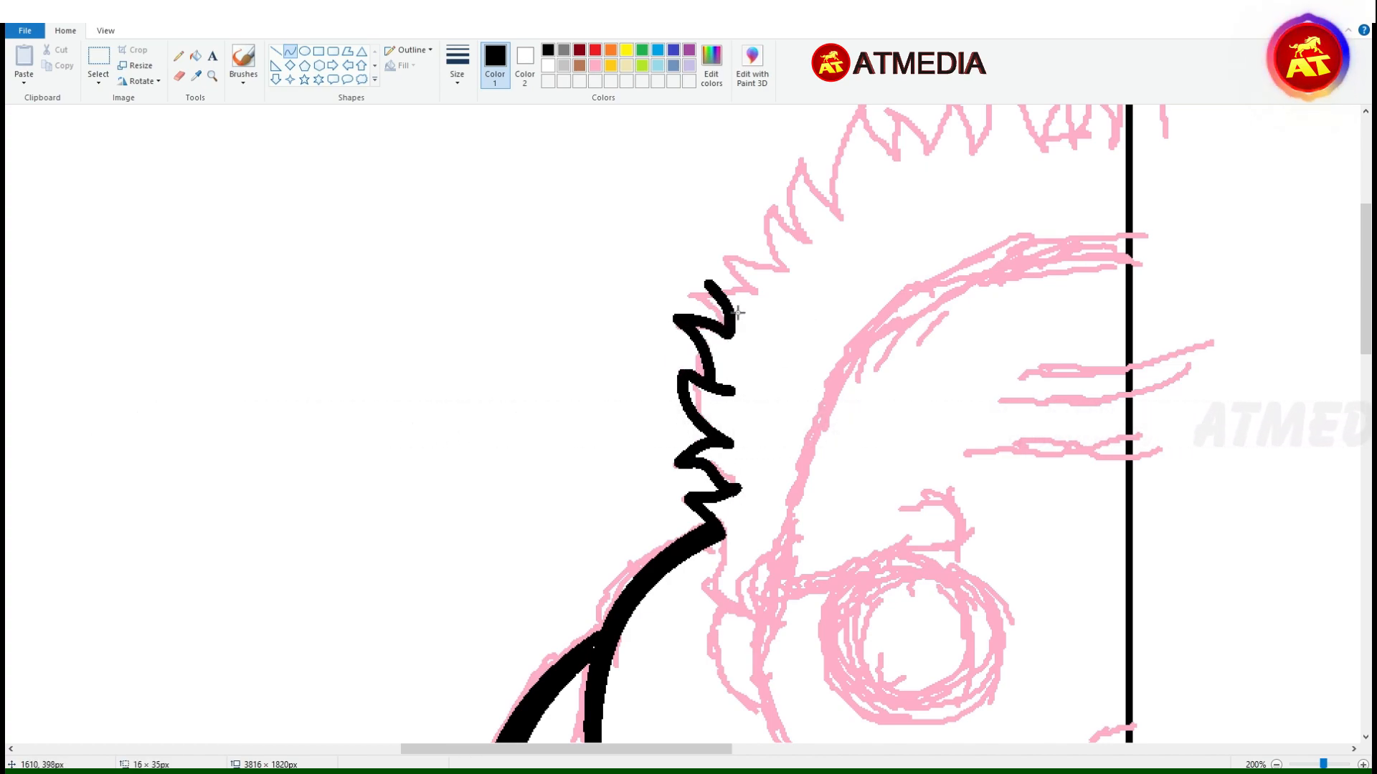
scroll(768, 278, up, 2)
mouse_move(787, 431)
mouse_down()
mouse_move(769, 367)
mouse_move(863, 267)
mouse_move(924, 317)
mouse_move(953, 249)
mouse_move(981, 319)
mouse_move(1019, 212)
mouse_move(1042, 310)
mouse_move(1095, 238)
mouse_up()
drag(1069, 265, 1056, 271)
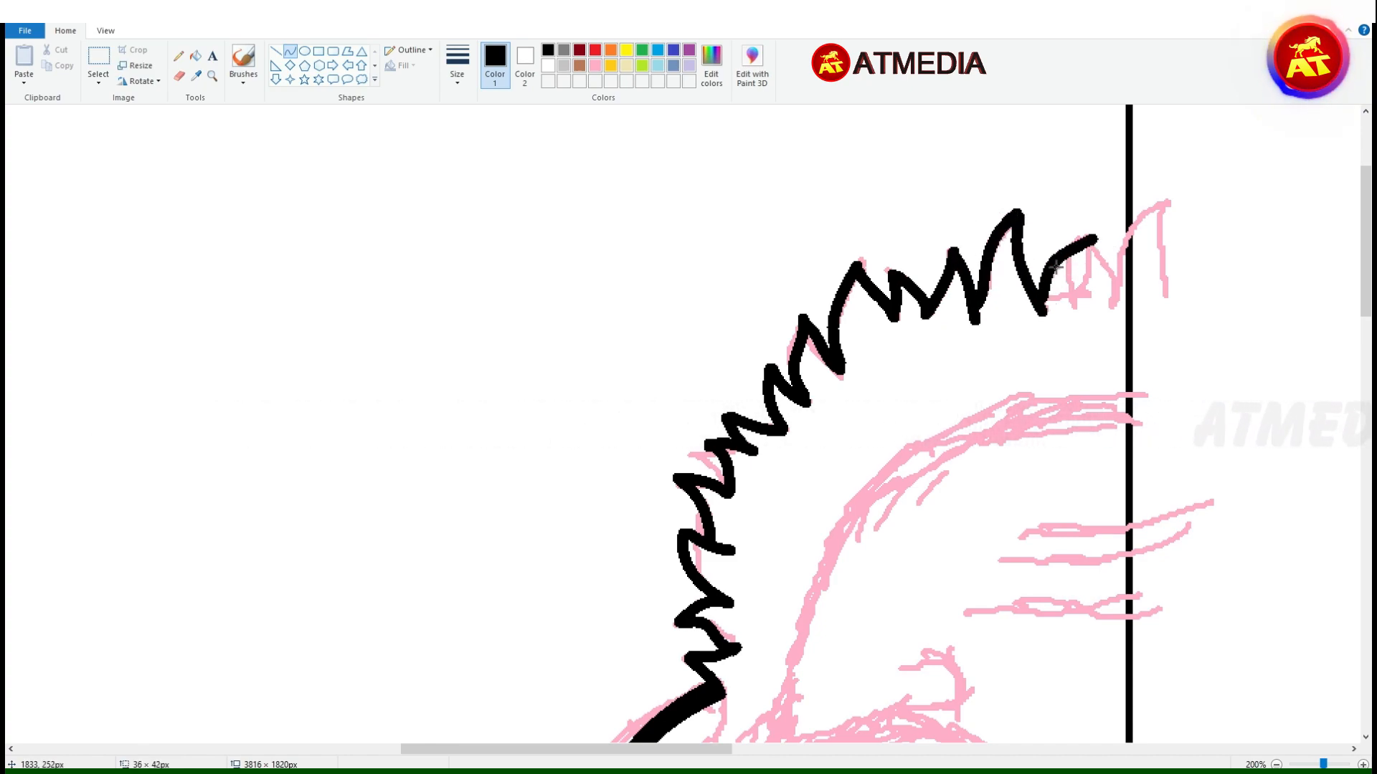
Trace the ear in black beside the head, joined to the lower end of the hair.
scroll(1141, 298, down, 5)
scroll(922, 308, down, 2)
drag(756, 285, 760, 381)
drag(732, 333, 688, 329)
drag(730, 391, 730, 400)
Trace the forehead and side of the skull with two overlapping black curves from the centre line to the ear.
scroll(933, 323, up, 2)
drag(1130, 244, 767, 598)
drag(925, 402, 869, 271)
mouse_move(1130, 259)
mouse_down()
mouse_move(868, 424)
mouse_move(768, 598)
mouse_up()
drag(915, 391, 857, 307)
drag(949, 255, 948, 245)
Trace the cheek and jaw in black from the ear to the chin at the centre line, thickening the jaw curve.
scroll(1279, 353, down, 2)
drag(769, 280, 866, 514)
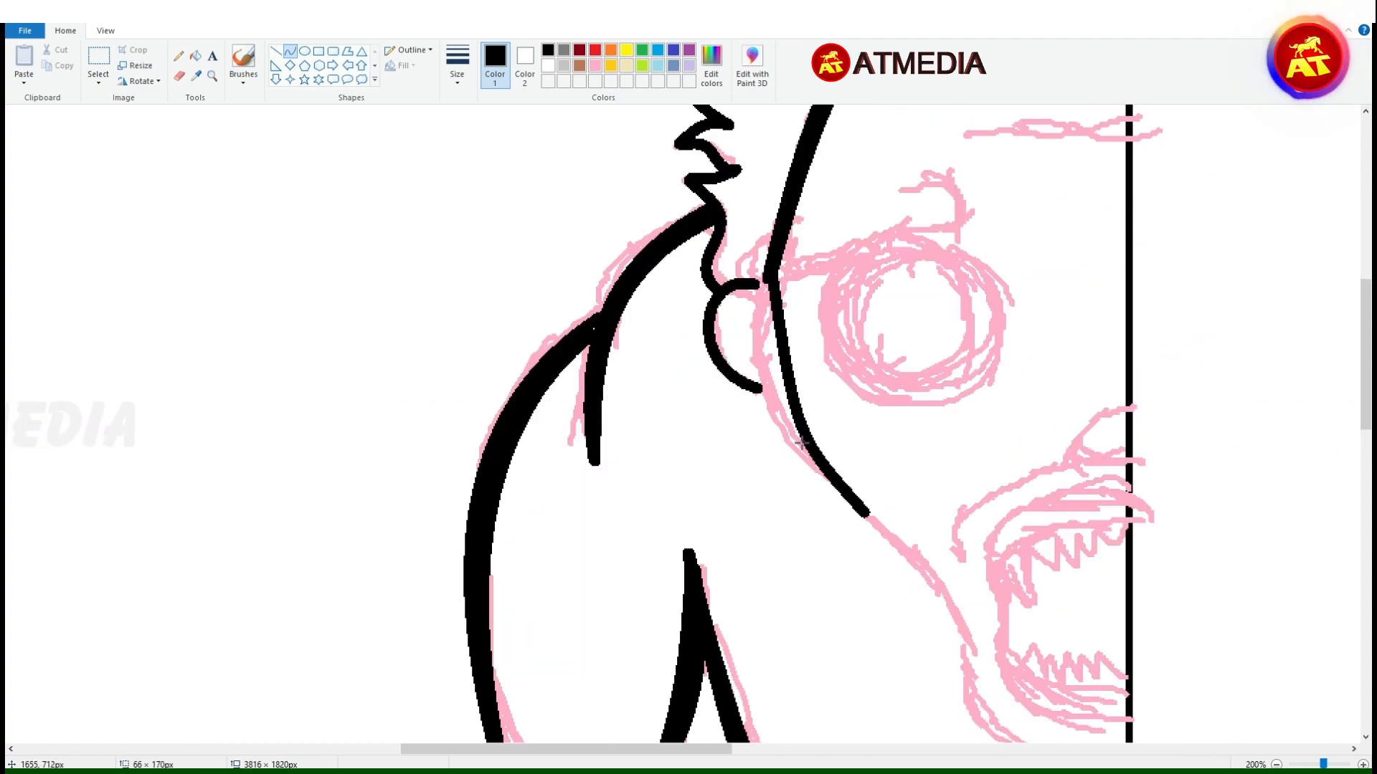
drag(836, 464, 749, 404)
scroll(986, 284, down, 1)
mouse_move(866, 353)
mouse_down()
mouse_move(985, 533)
mouse_move(972, 509)
mouse_move(972, 529)
mouse_up()
key(ctrl+z)
drag(925, 437, 939, 396)
drag(971, 528, 859, 351)
mouse_move(910, 438)
mouse_down()
mouse_move(921, 402)
mouse_move(1129, 457)
mouse_up()
scroll(1061, 416, down, 1)
drag(1040, 408, 1004, 445)
scroll(1176, 387, up, 3)
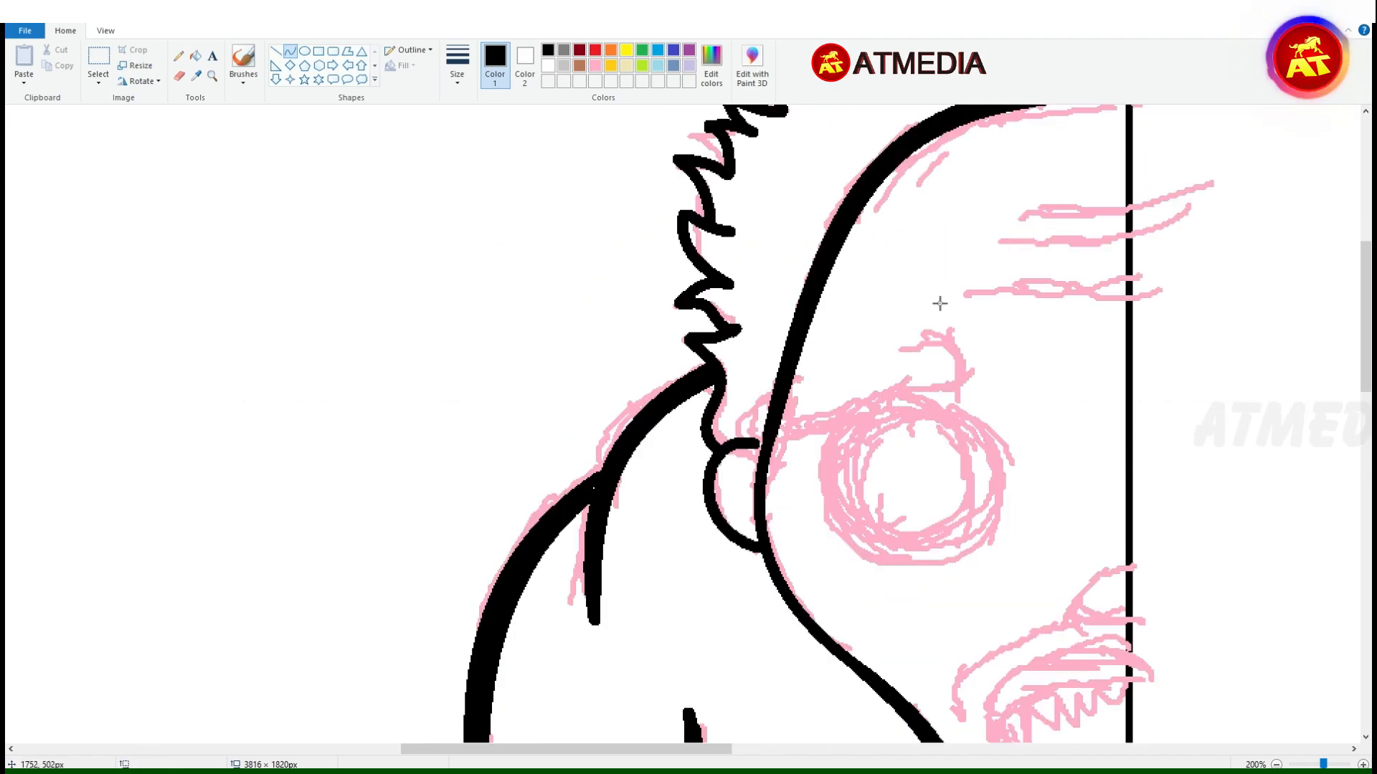
Trace the three rib lines on the chest with short black curves.
scroll(892, 369, down, 3)
drag(840, 494, 940, 507)
drag(873, 555, 943, 558)
scroll(972, 521, up, 2)
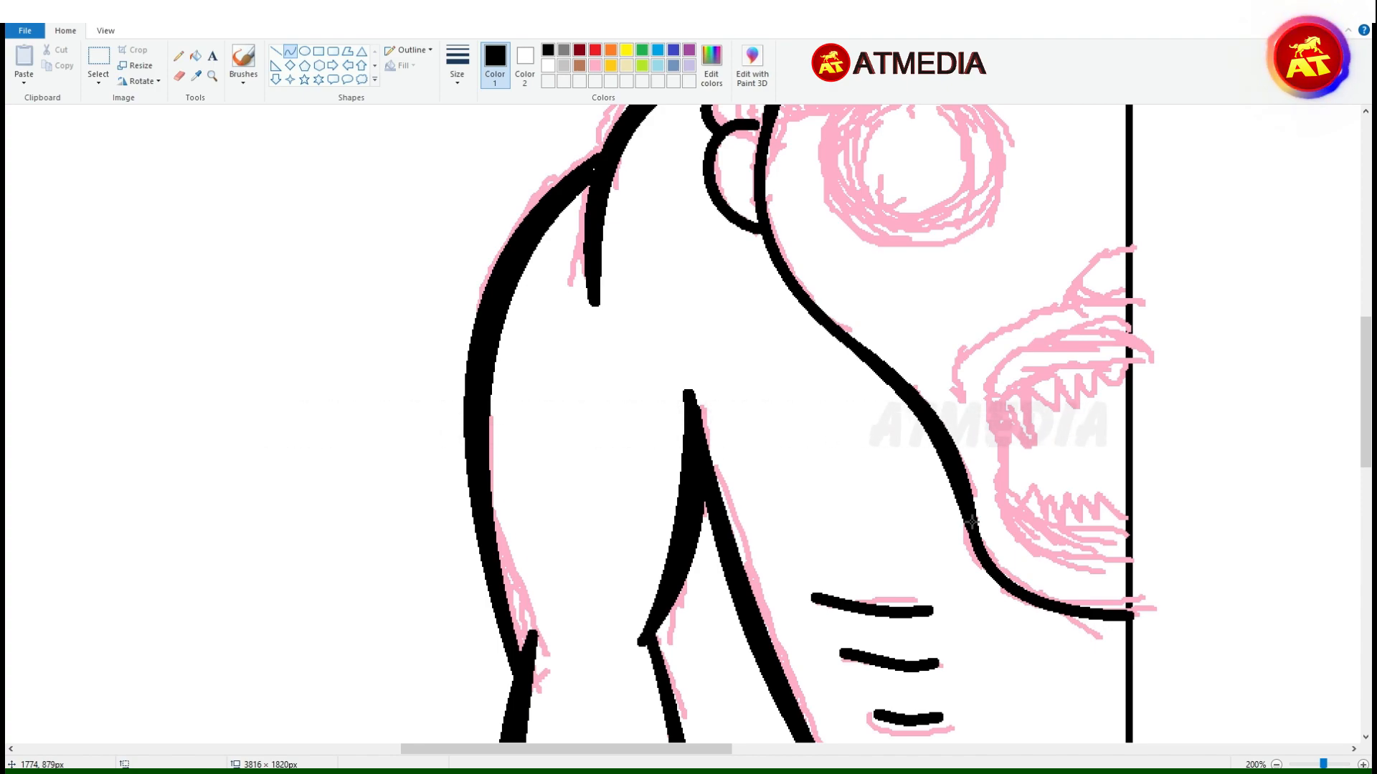
Draw a black circle over the sketched eye.
scroll(875, 308, up, 2)
click(305, 51)
drag(816, 234, 1004, 418)
Draw the eyebrow with thick gray curves, hooked at both ends and running along the top of the eye circle.
click(275, 51)
scroll(794, 235, up, 2)
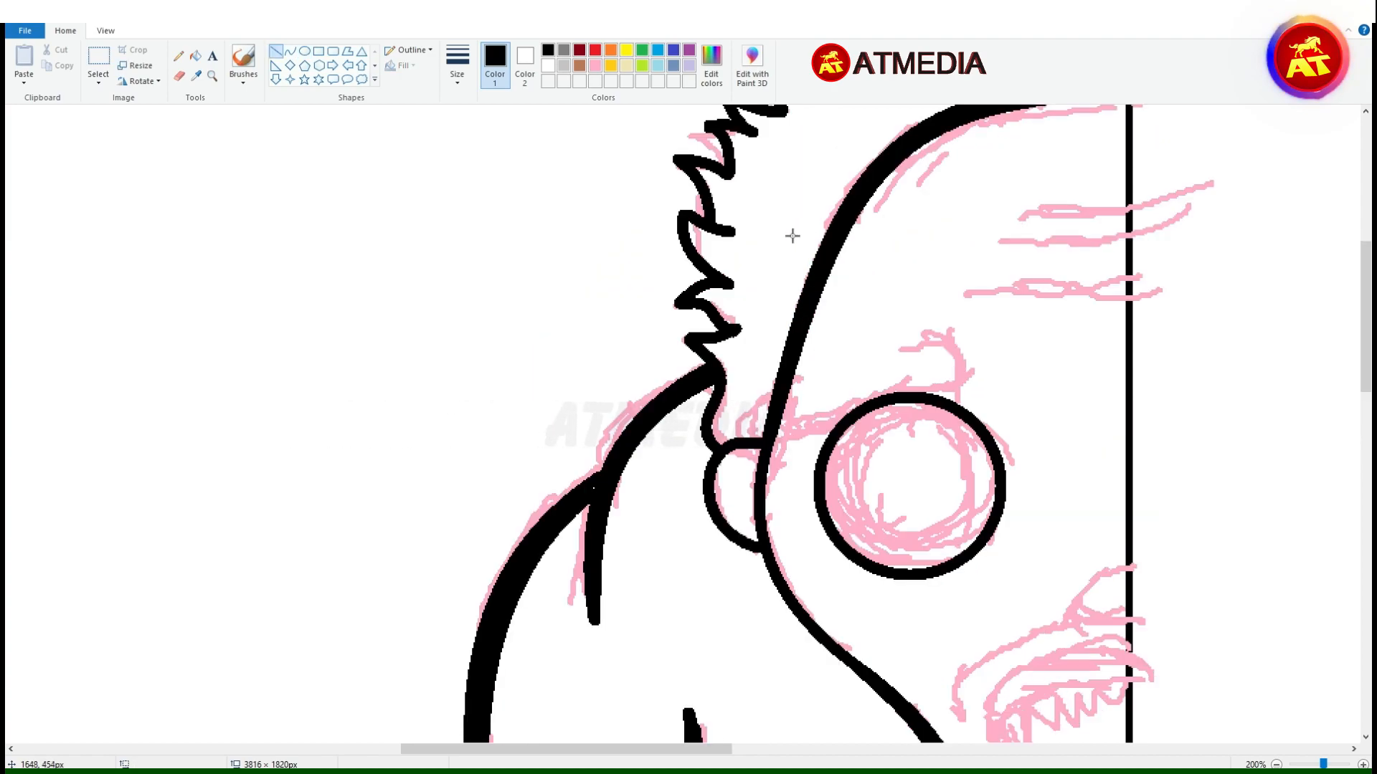
drag(777, 382, 792, 435)
click(741, 388)
click(745, 441)
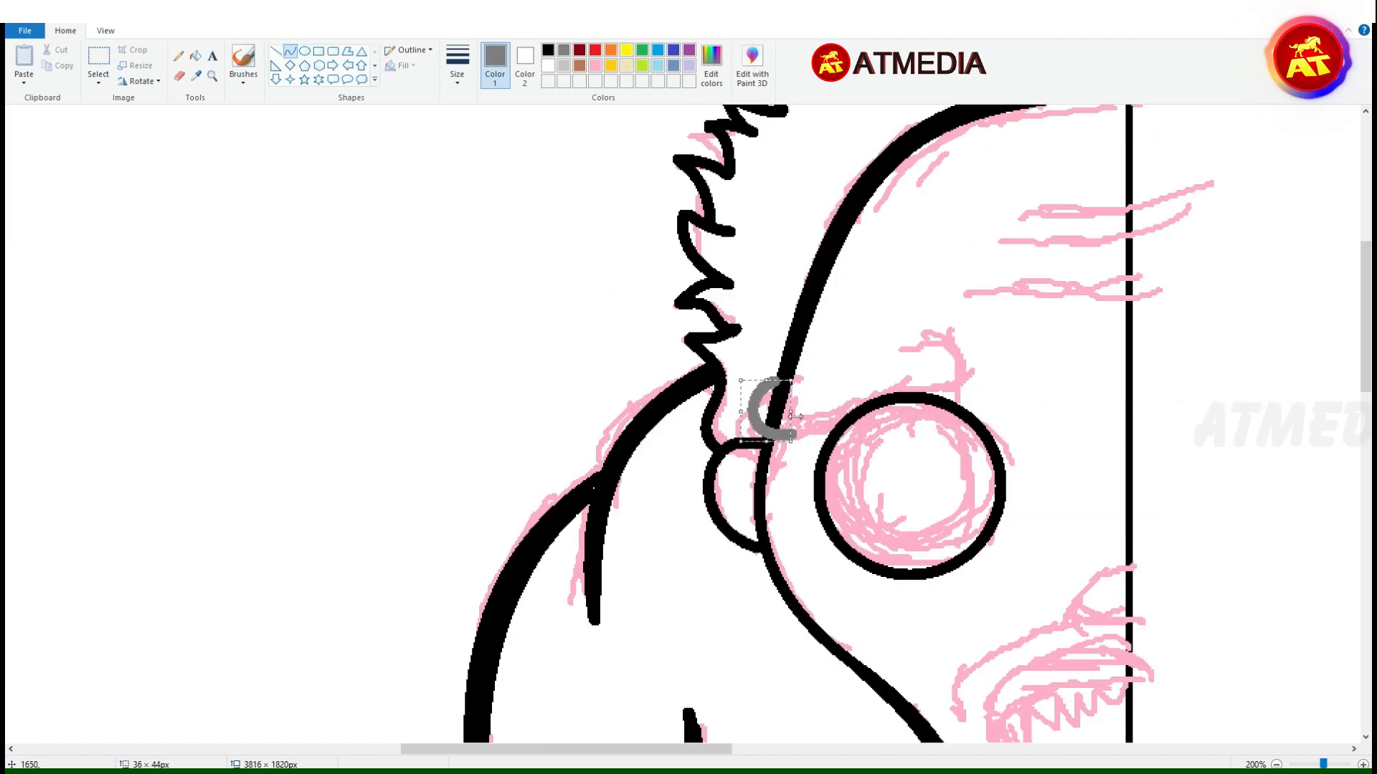
drag(939, 343, 943, 341)
key(ctrl+z)
drag(777, 391, 848, 369)
drag(976, 395, 938, 337)
click(1006, 394)
click(998, 335)
Thicken the outer side of the eye circle with black curves and recolour the gray eyebrow black.
scroll(717, 467, down, 2)
drag(574, 750, 662, 749)
click(548, 51)
drag(479, 256, 548, 416)
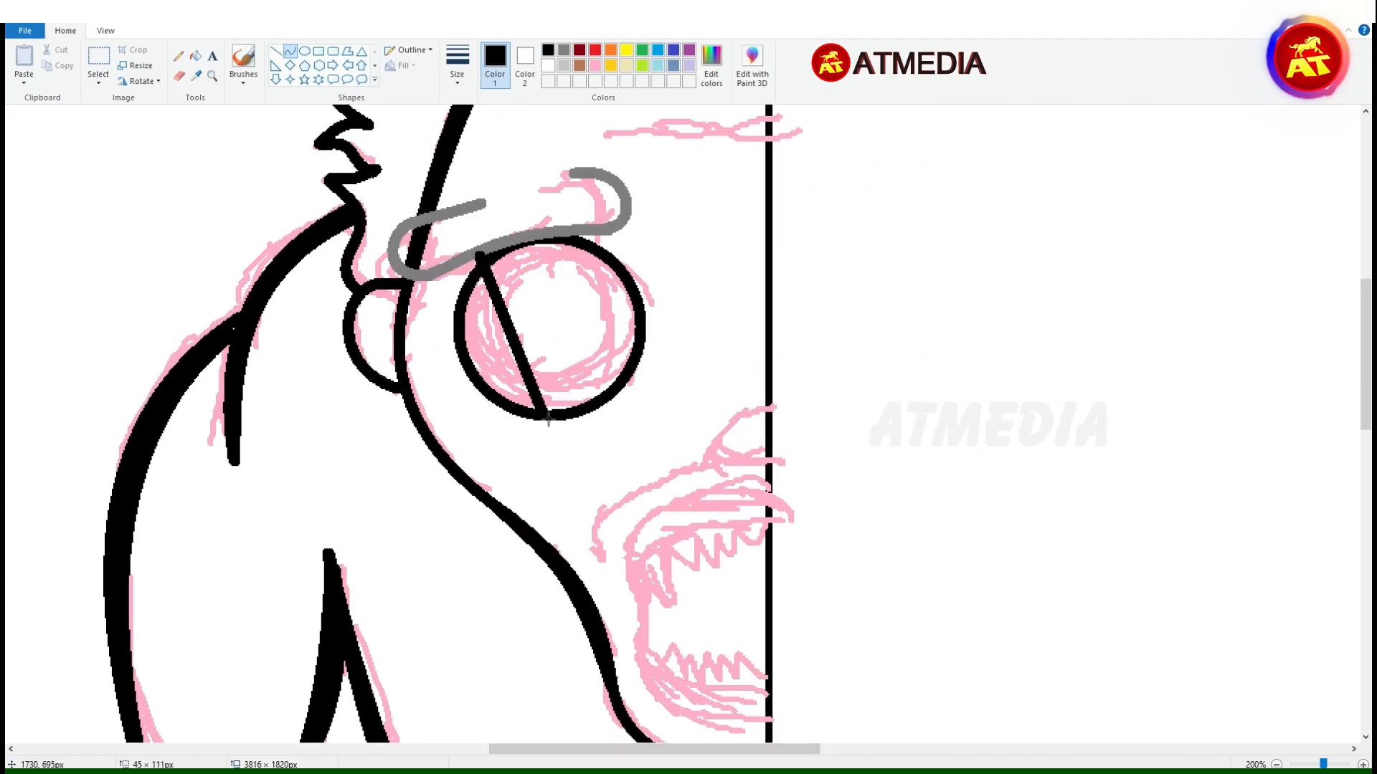
click(440, 305)
click(432, 408)
click(572, 231)
Trace the rounded upper outline of the nose in black, starting at the centre line.
click(291, 51)
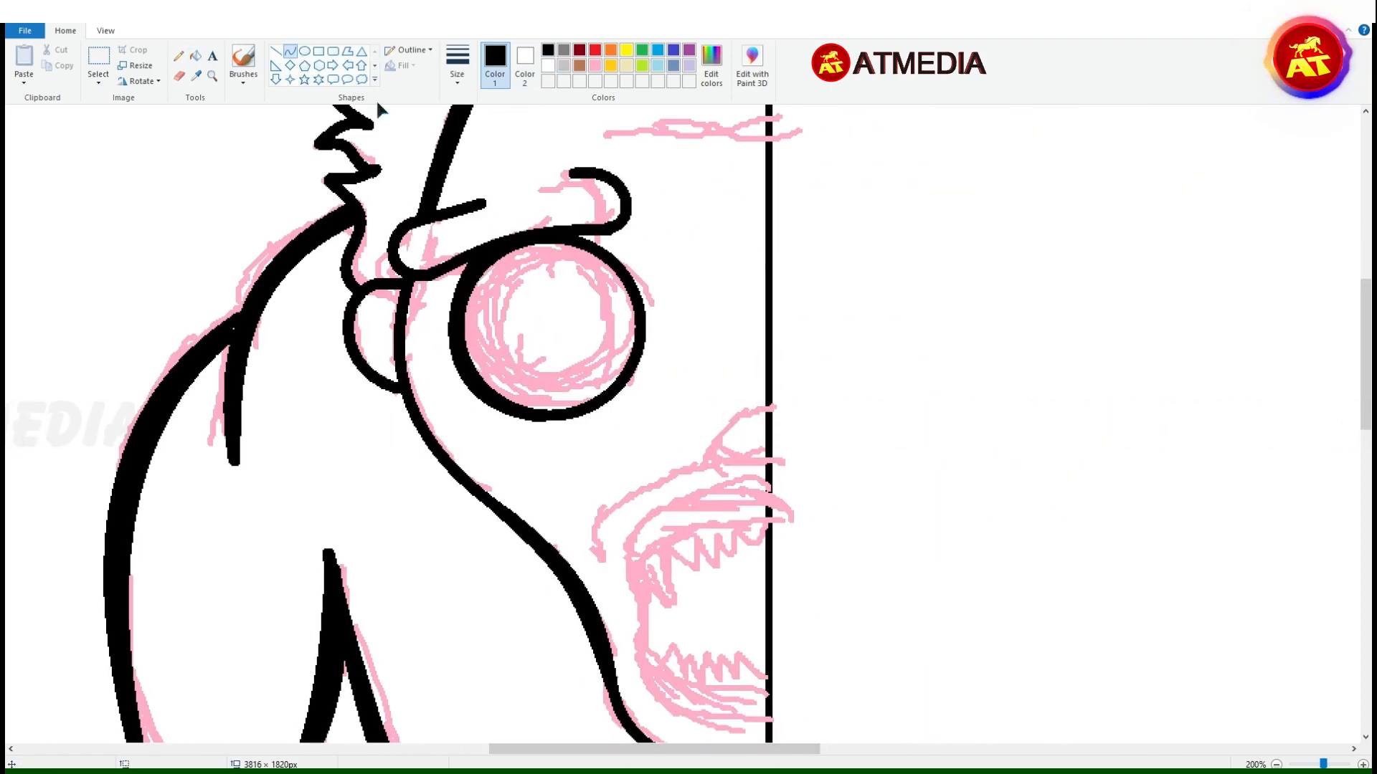
scroll(783, 169, down, 2)
scroll(784, 172, up, 1)
drag(770, 237, 719, 298)
click(707, 248)
click(685, 282)
Trace the nose's lower edge and the thick fold running from the nose down beside the mouth in black.
mouse_move(750, 254)
mouse_down()
mouse_move(709, 302)
mouse_move(772, 313)
mouse_move(605, 409)
mouse_up()
click(708, 251)
click(687, 296)
click(725, 316)
click(746, 314)
click(640, 340)
click(606, 364)
Trace the open mouth's outer outline with black curves from the upper lip to the lower lip at the centre line.
drag(770, 331, 631, 410)
click(666, 340)
click(633, 366)
scroll(636, 359, down, 2)
mouse_move(630, 254)
mouse_down()
mouse_move(642, 352)
mouse_move(770, 418)
mouse_up()
click(645, 394)
click(687, 418)
Draw the inner upper gum line and the row of pointed upper teeth with thinner black curves.
click(458, 66)
click(462, 163)
drag(770, 188, 635, 234)
click(682, 190)
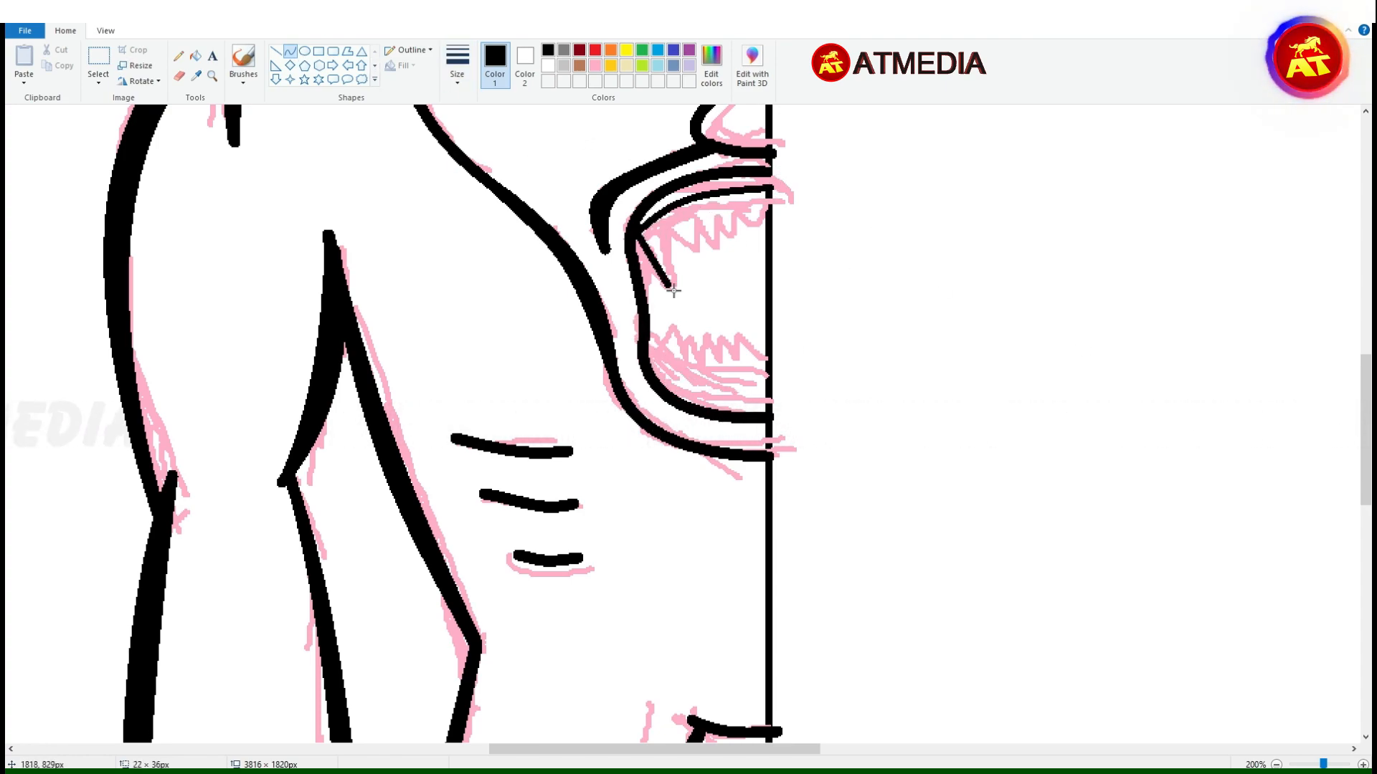
click(699, 220)
mouse_move(696, 253)
mouse_down()
mouse_move(693, 204)
mouse_move(715, 245)
mouse_move(717, 196)
mouse_up()
click(699, 235)
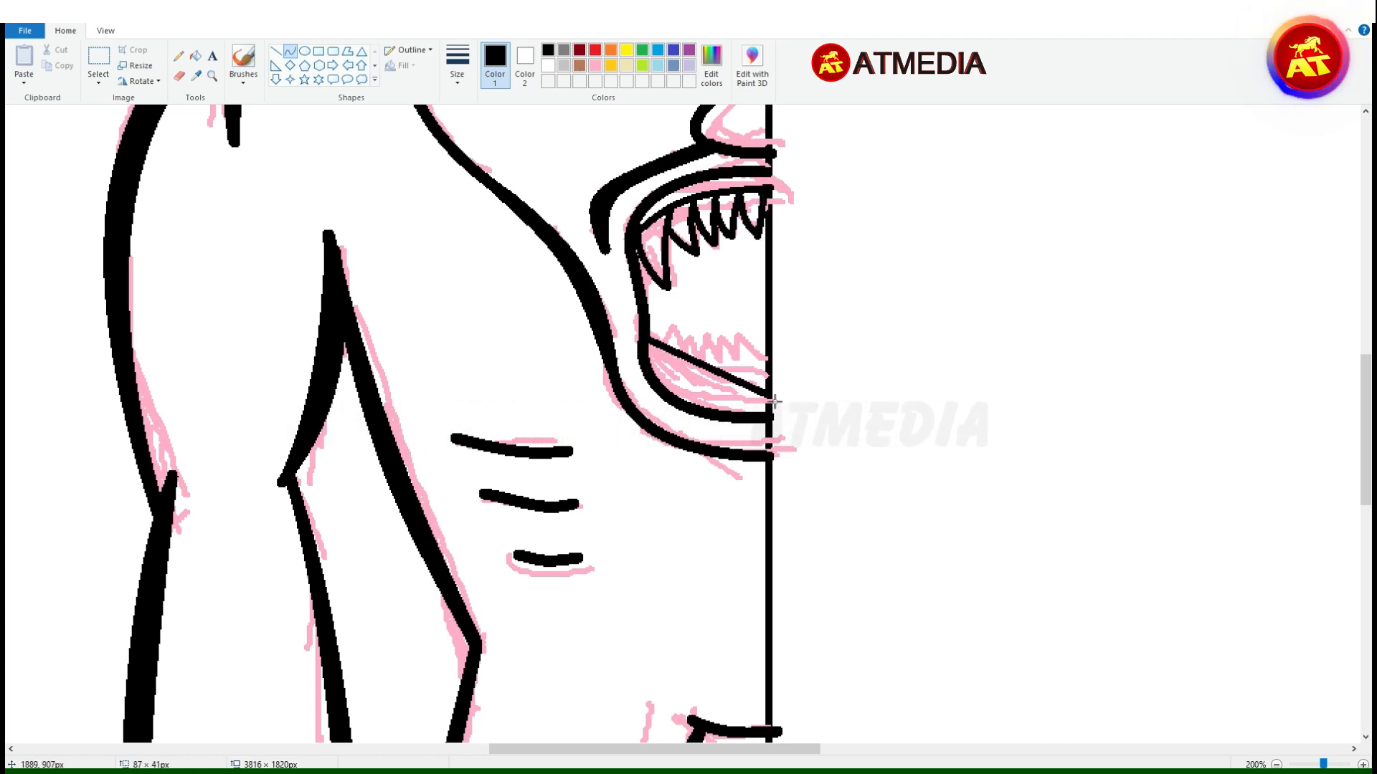
Draw the inner lower gum line and the row of pointed lower teeth with thin black curves.
drag(775, 402, 772, 399)
drag(701, 393, 677, 398)
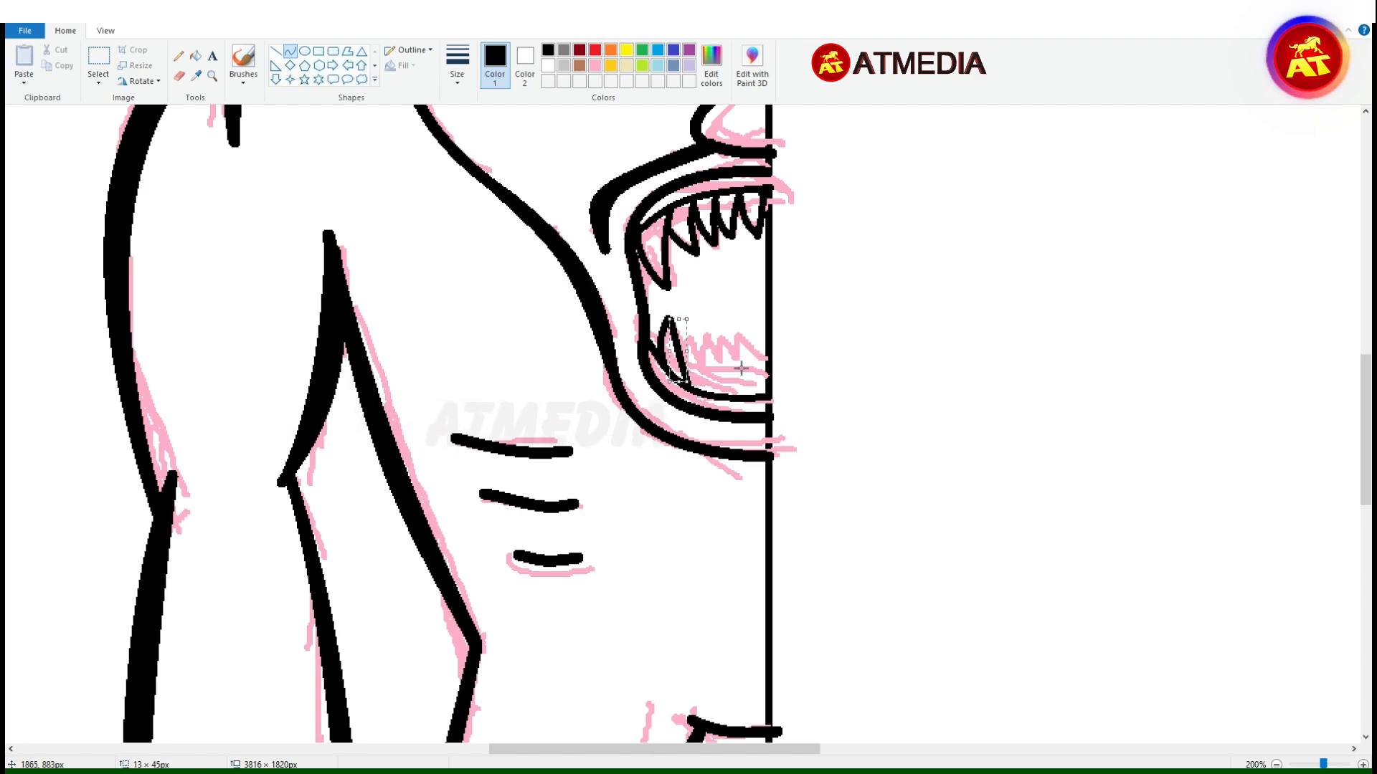
drag(698, 327, 710, 393)
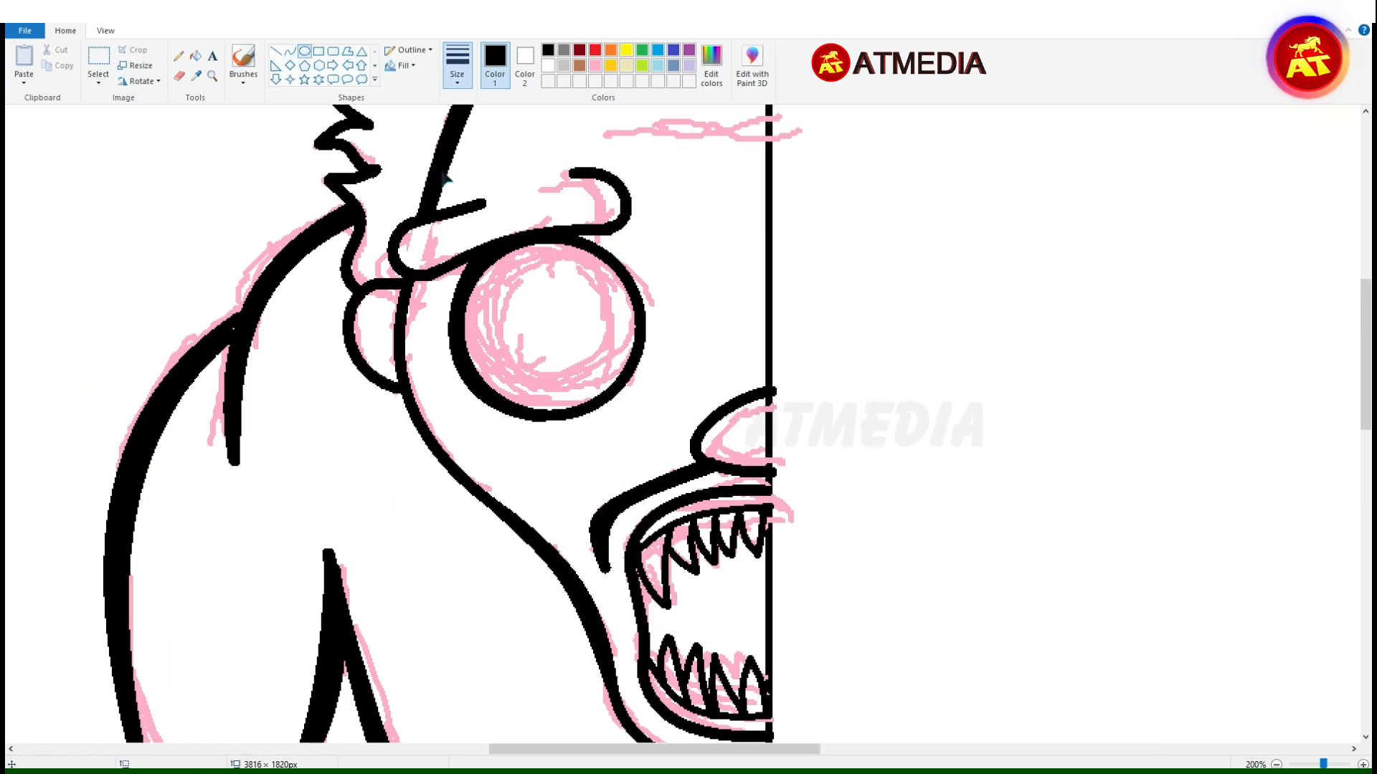
Draw the iris and pupil circles inside the eye, filling the pupil black and the iris gold.
mouse_move(520, 297)
mouse_down()
mouse_move(579, 356)
mouse_move(562, 340)
mouse_up()
click(196, 56)
click(549, 326)
click(611, 66)
click(563, 313)
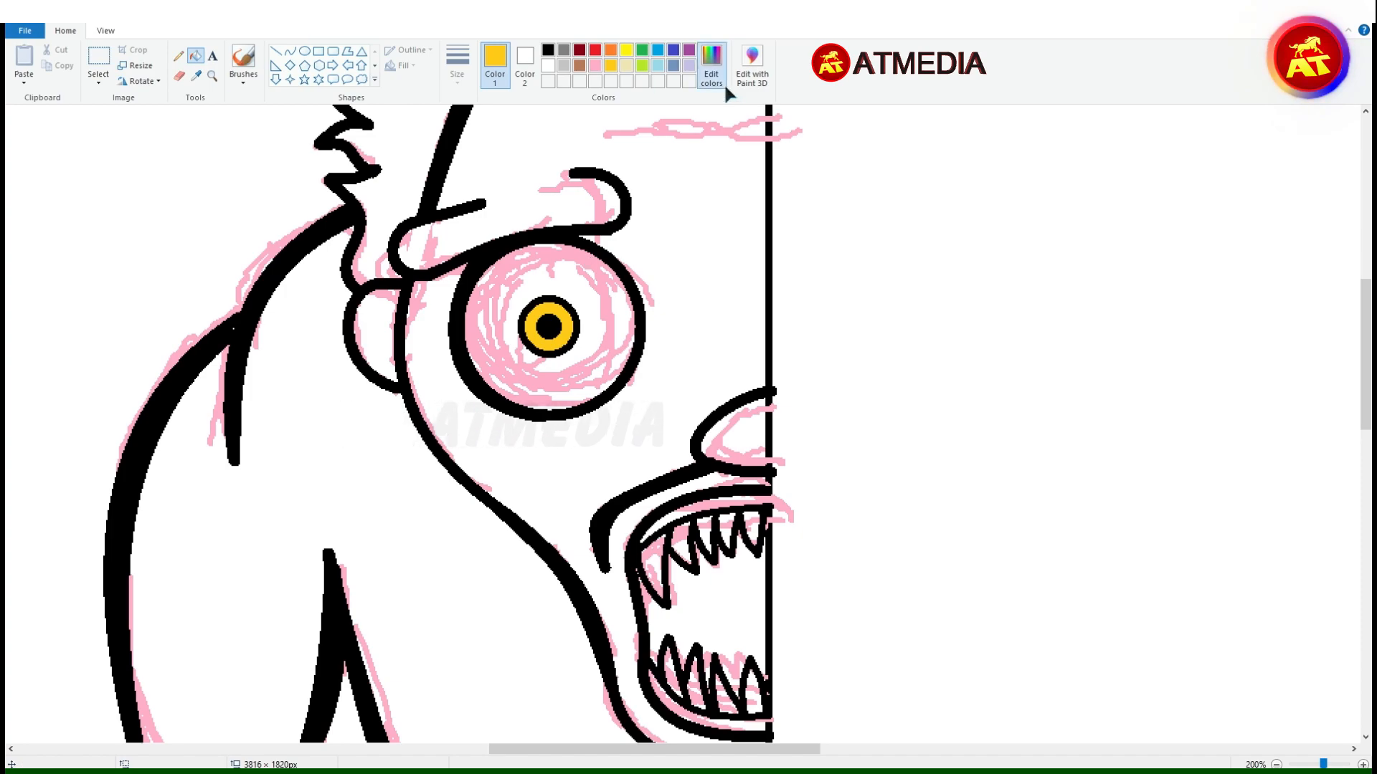
Add a small translucent cream highlight ellipse overlapping the pupil and the iris.
click(524, 64)
click(548, 80)
click(304, 50)
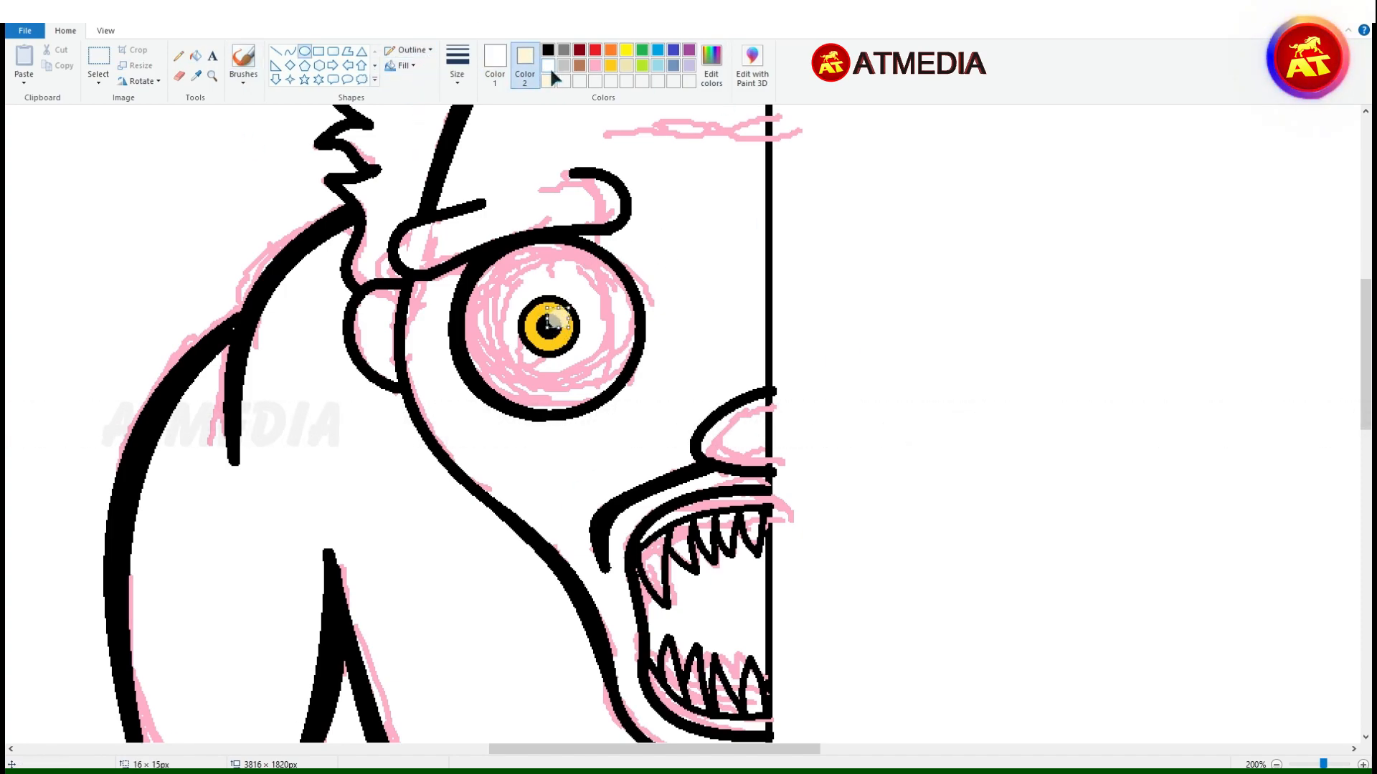
Draw short branching black veins inside the lower outer edge of the eye, undoing the stray dot below the iris.
click(495, 65)
click(548, 50)
click(290, 51)
scroll(454, 123, up, 2)
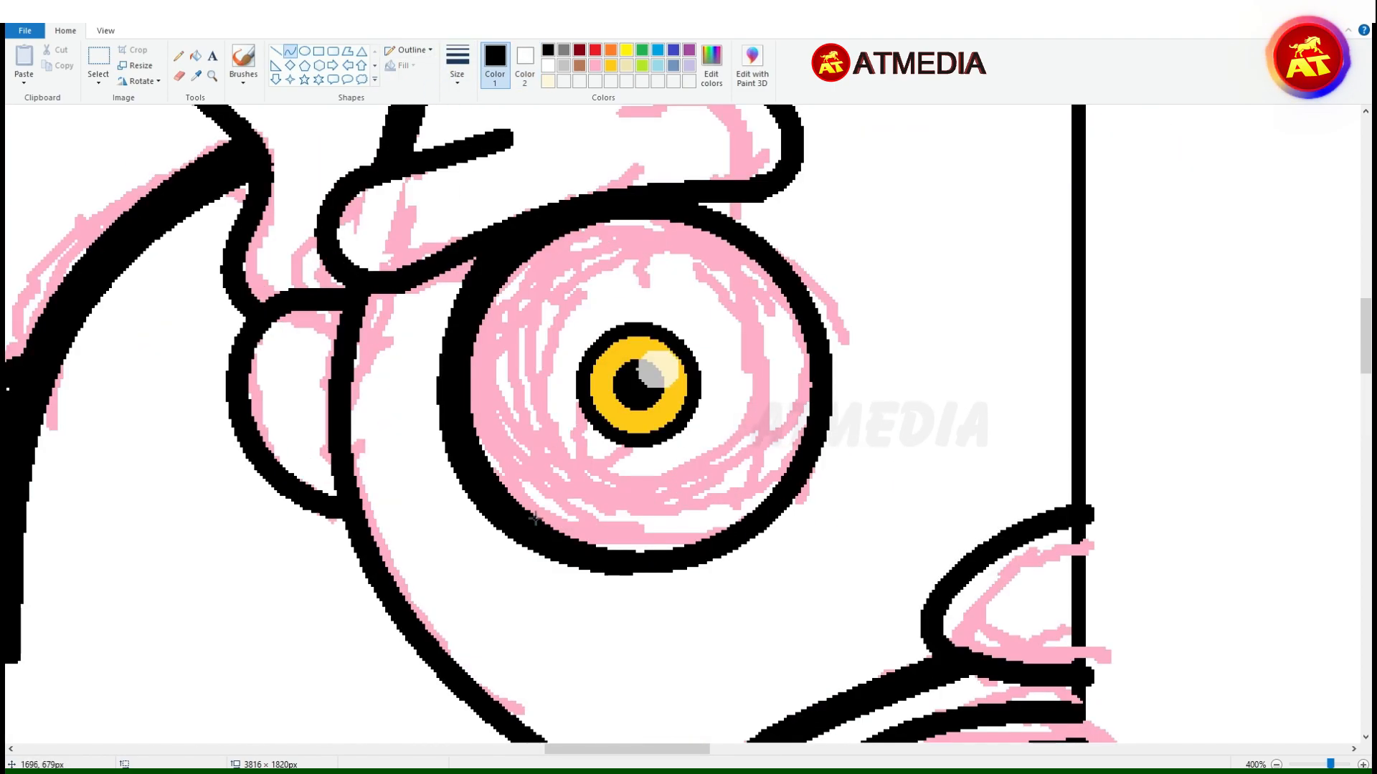
drag(552, 531, 567, 511)
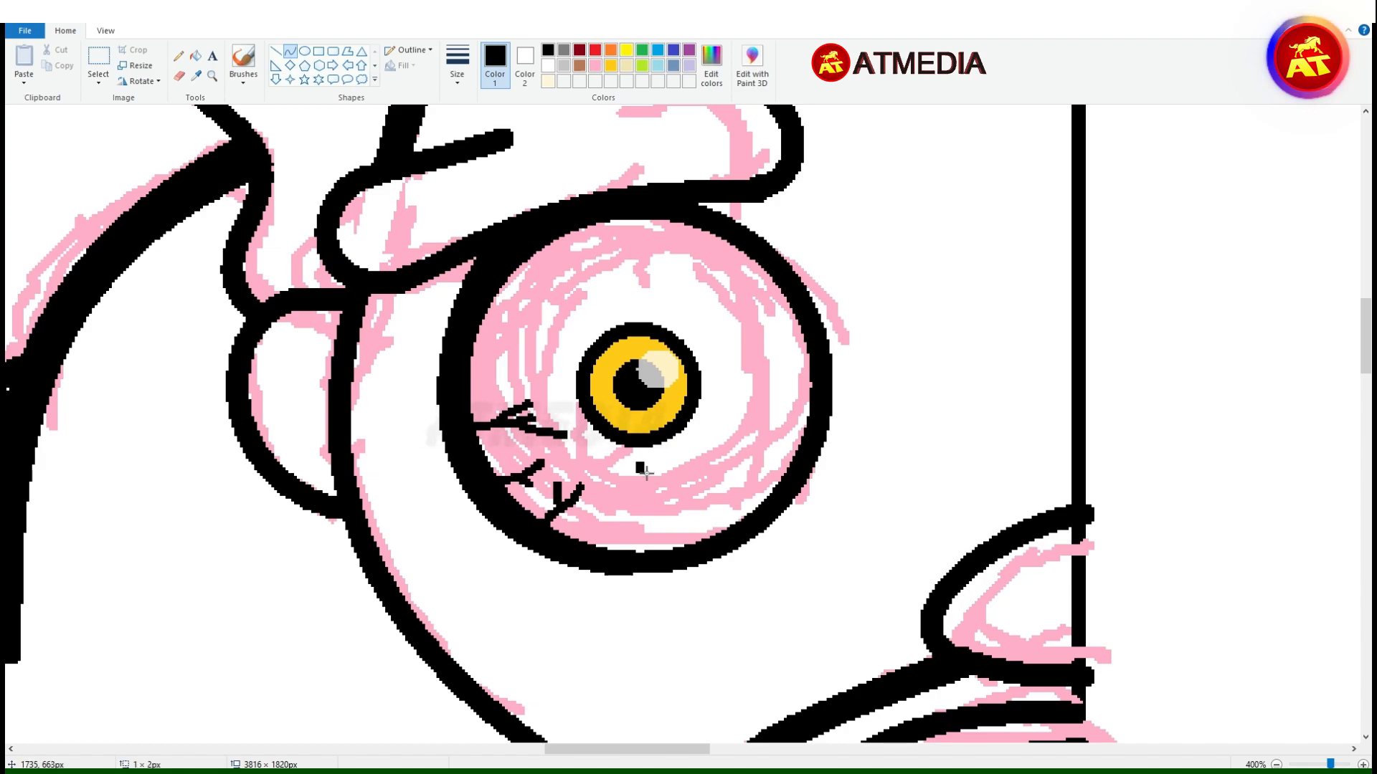
key(ctrl+z)
Add more branching black veins around the upper, inner and lower edges of the eyeball.
scroll(639, 470, up, 1)
mouse_move(476, 500)
mouse_down()
mouse_move(539, 515)
mouse_move(531, 493)
mouse_move(525, 534)
mouse_up()
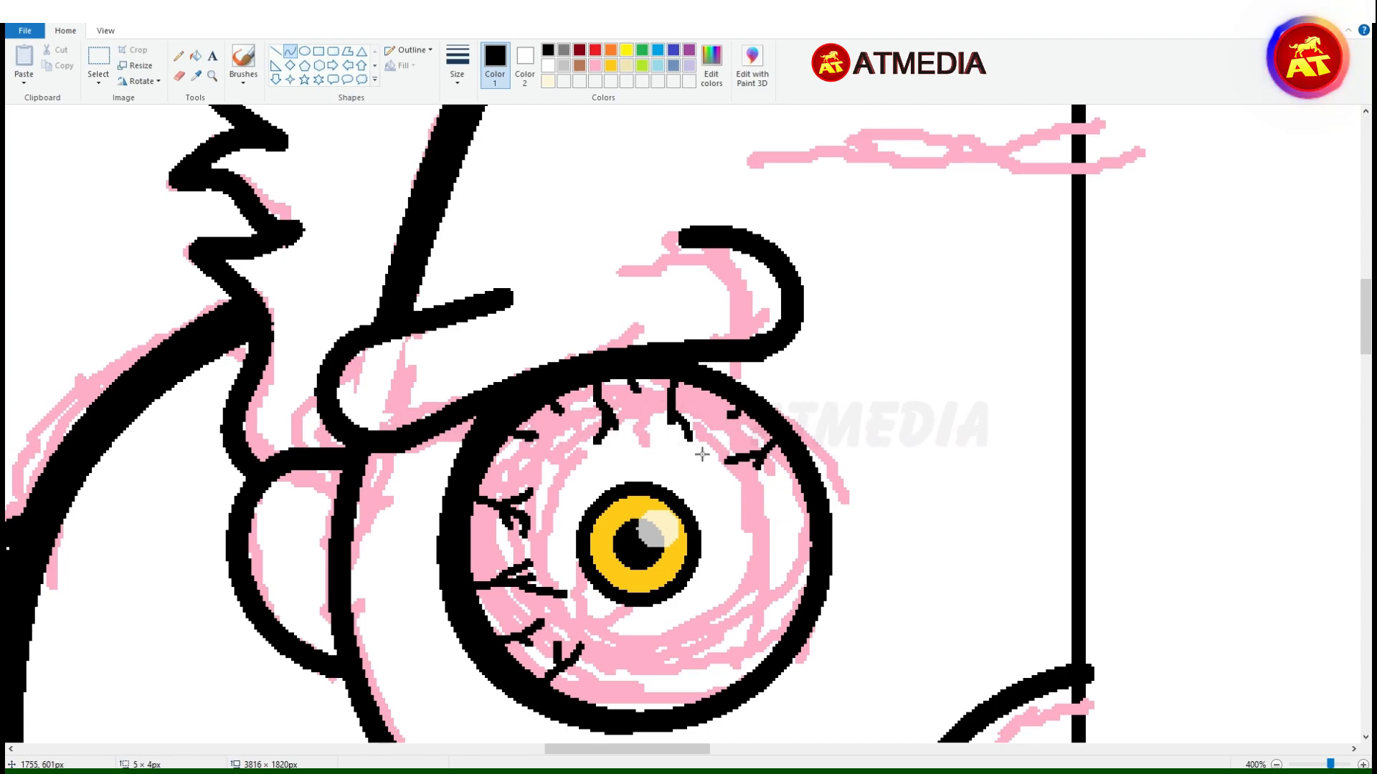
scroll(604, 428, down, 2)
drag(648, 530, 671, 541)
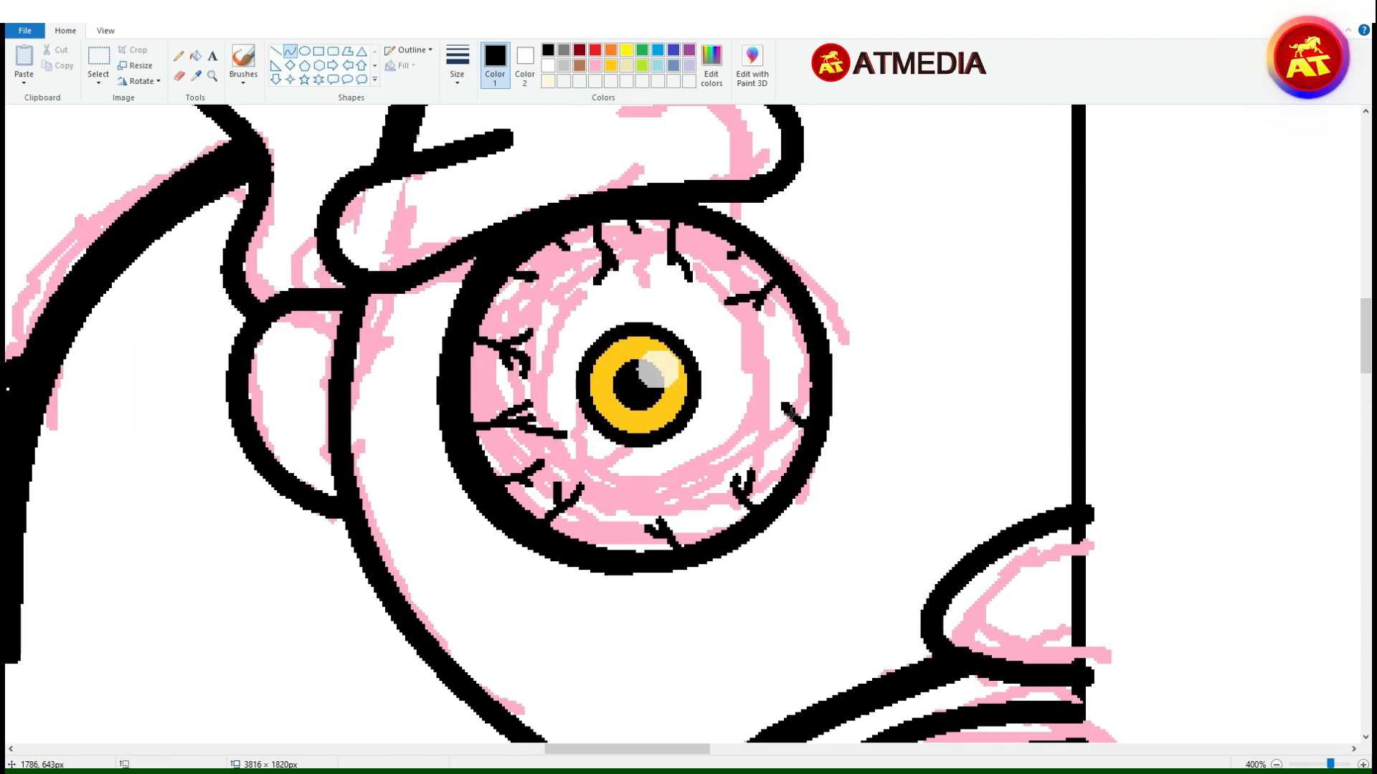
Draw a small dome-shaped nostril inside the nose and fill it black.
scroll(787, 341, down, 2)
scroll(778, 466, up, 1)
mouse_move(743, 498)
mouse_down()
mouse_move(791, 510)
mouse_move(765, 459)
mouse_up()
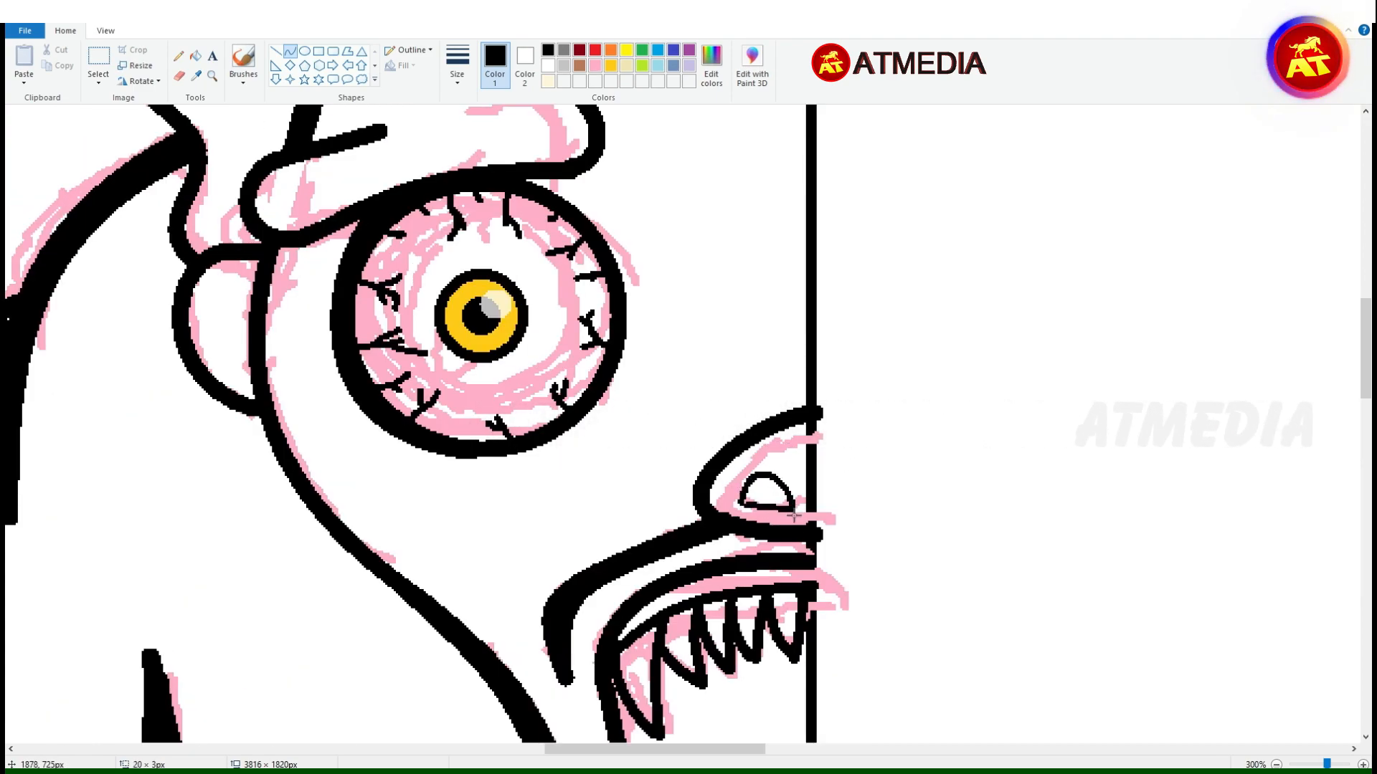
click(763, 496)
Erase the pink sketch lines across the monster by replacing only the pink colour with white.
scroll(902, 443, down, 3)
click(179, 76)
click(530, 66)
click(495, 65)
click(595, 65)
click(525, 66)
click(495, 65)
key(ctrl+plus)
key(ctrl+plus)
key(ctrl+plus)
key(ctrl+plus)
key(ctrl+plus)
mouse_move(578, 188)
mouse_down()
mouse_move(633, 122)
mouse_move(658, 433)
mouse_move(517, 316)
mouse_move(648, 483)
mouse_move(642, 601)
mouse_up()
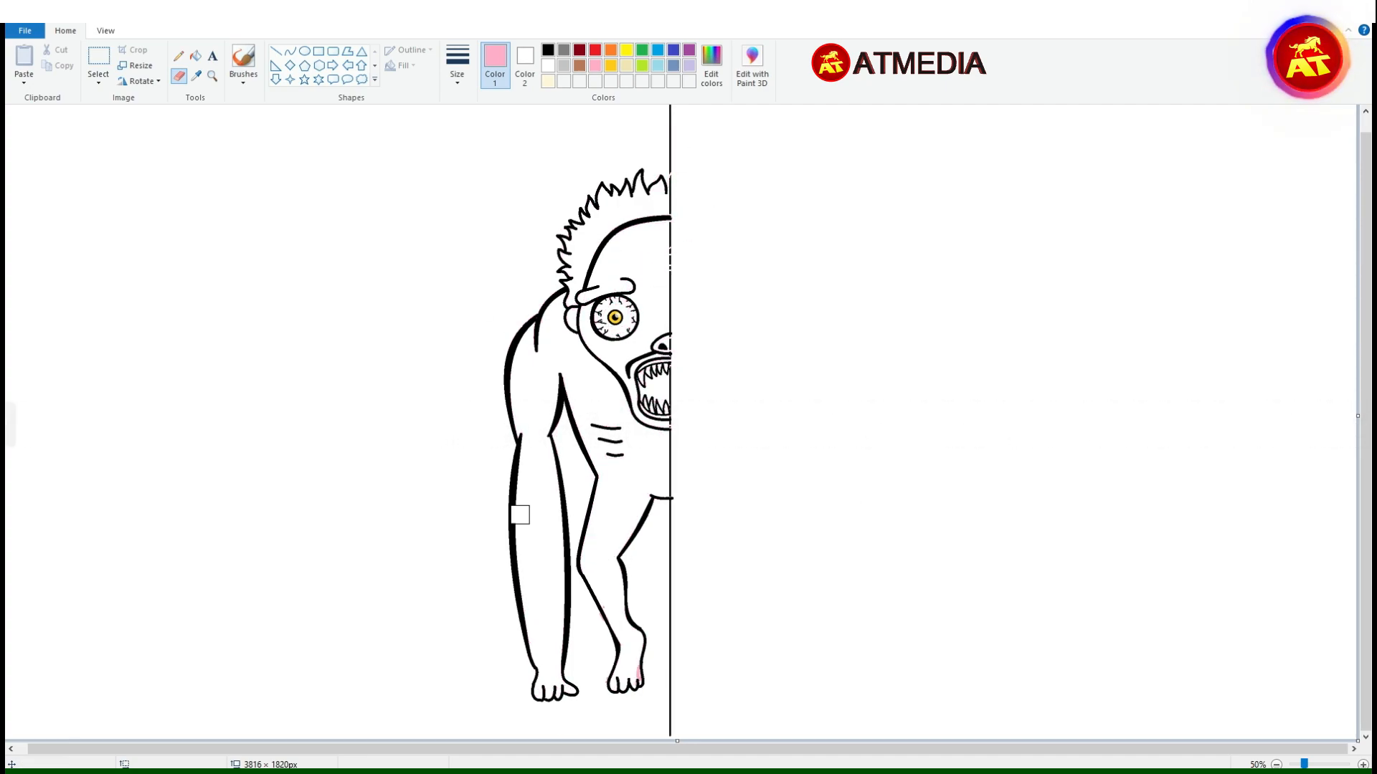
Mix a salmon-pink custom colour for shading the eyeball.
click(196, 55)
click(595, 50)
click(711, 66)
click(842, 338)
scroll(1030, 679, up, 1)
scroll(236, 529, up, 3)
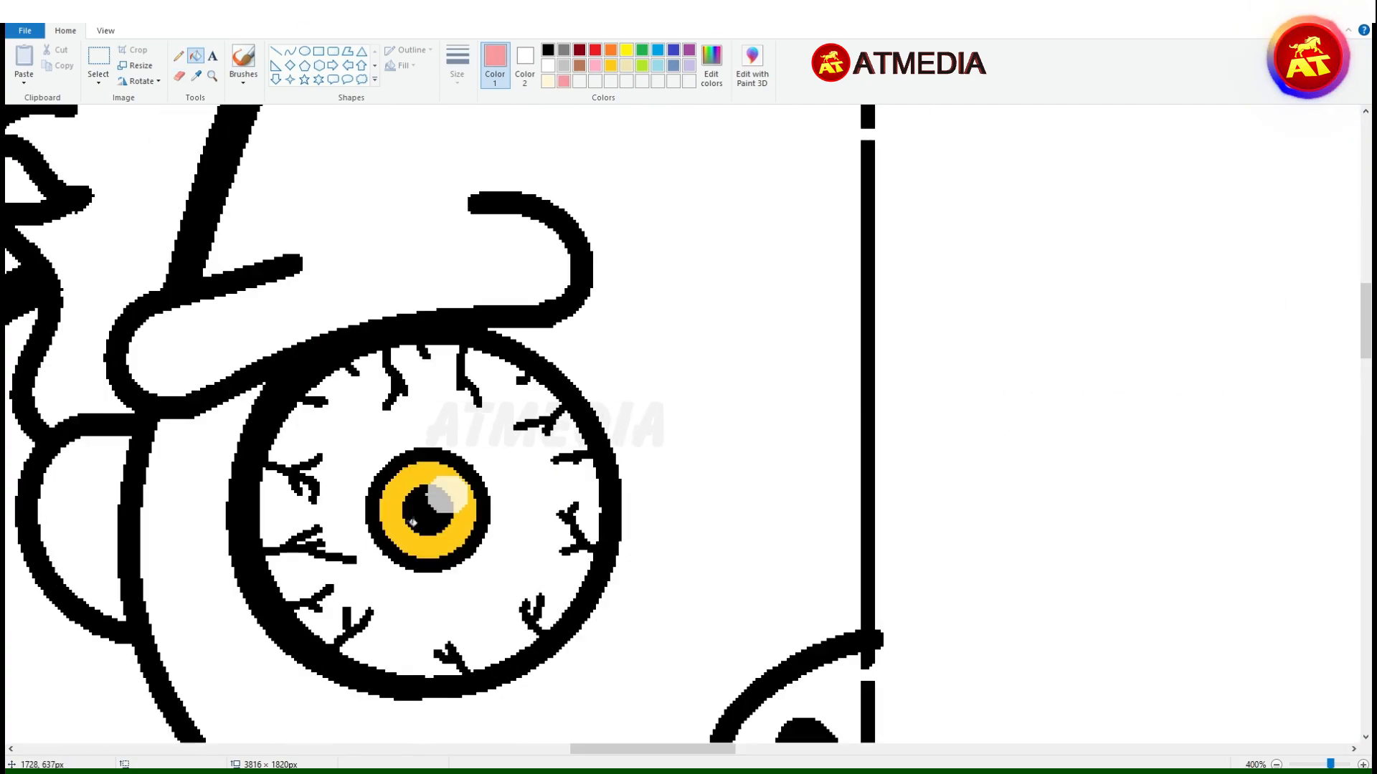
click(713, 76)
click(244, 59)
mouse_move(327, 399)
mouse_down()
mouse_move(459, 380)
mouse_move(590, 658)
mouse_up()
key(ctrl+z)
Draw two soft translucent pink elliptical rings inside the eyeball's edge, stretching them to follow the eye outline.
click(305, 51)
click(414, 52)
click(419, 161)
drag(459, 502, 416, 474)
drag(546, 496, 590, 496)
drag(427, 363, 427, 354)
drag(427, 629, 428, 664)
drag(306, 416, 561, 647)
drag(562, 507, 571, 507)
drag(427, 629, 427, 648)
drag(427, 379, 428, 371)
Draw a soft red elliptical ring along the eyeball's outermost edge and stretch it to meet the black outline.
click(595, 81)
drag(275, 363, 584, 670)
drag(429, 363, 429, 348)
drag(276, 509, 269, 509)
click(709, 444)
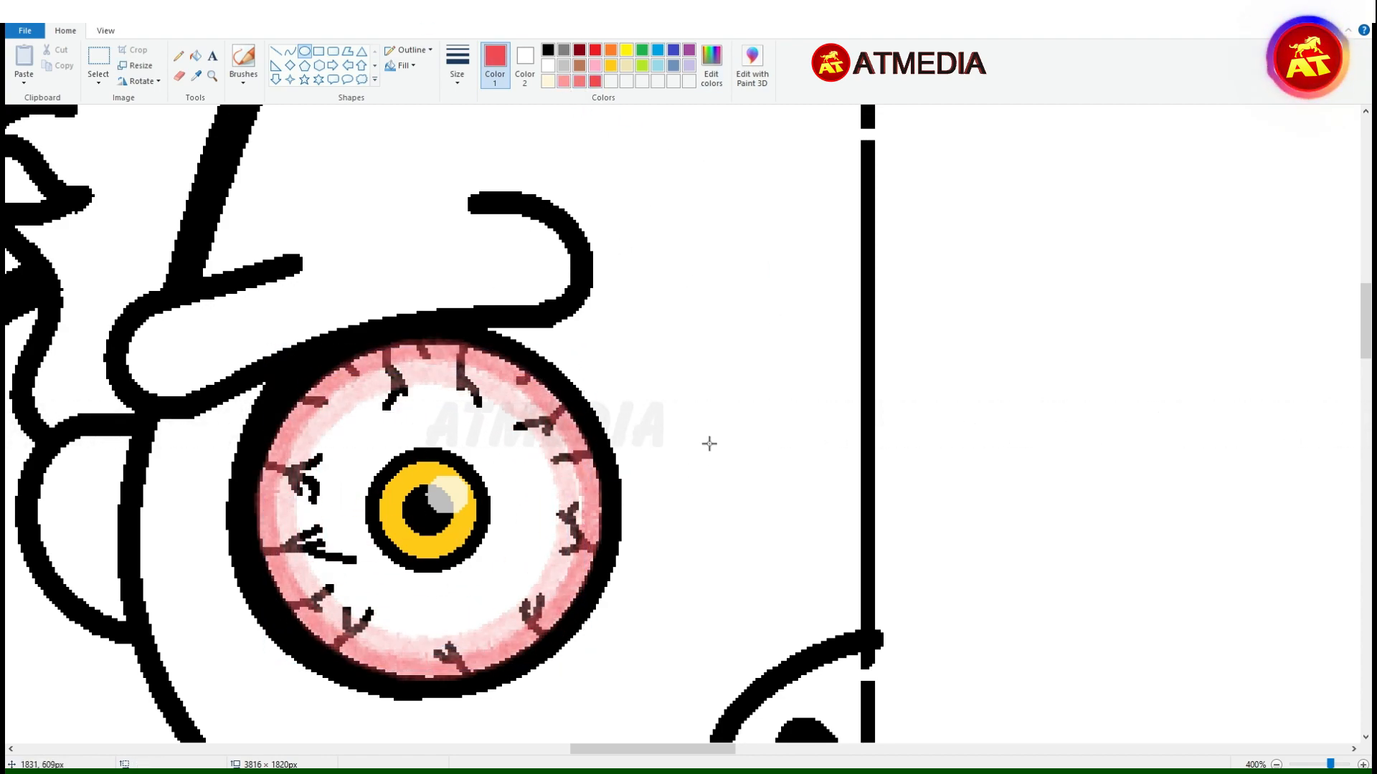
Draw a soft light-pink ring in the eyeball between the iris and the darker rings, enlarging it to fit.
click(611, 81)
drag(305, 404, 553, 630)
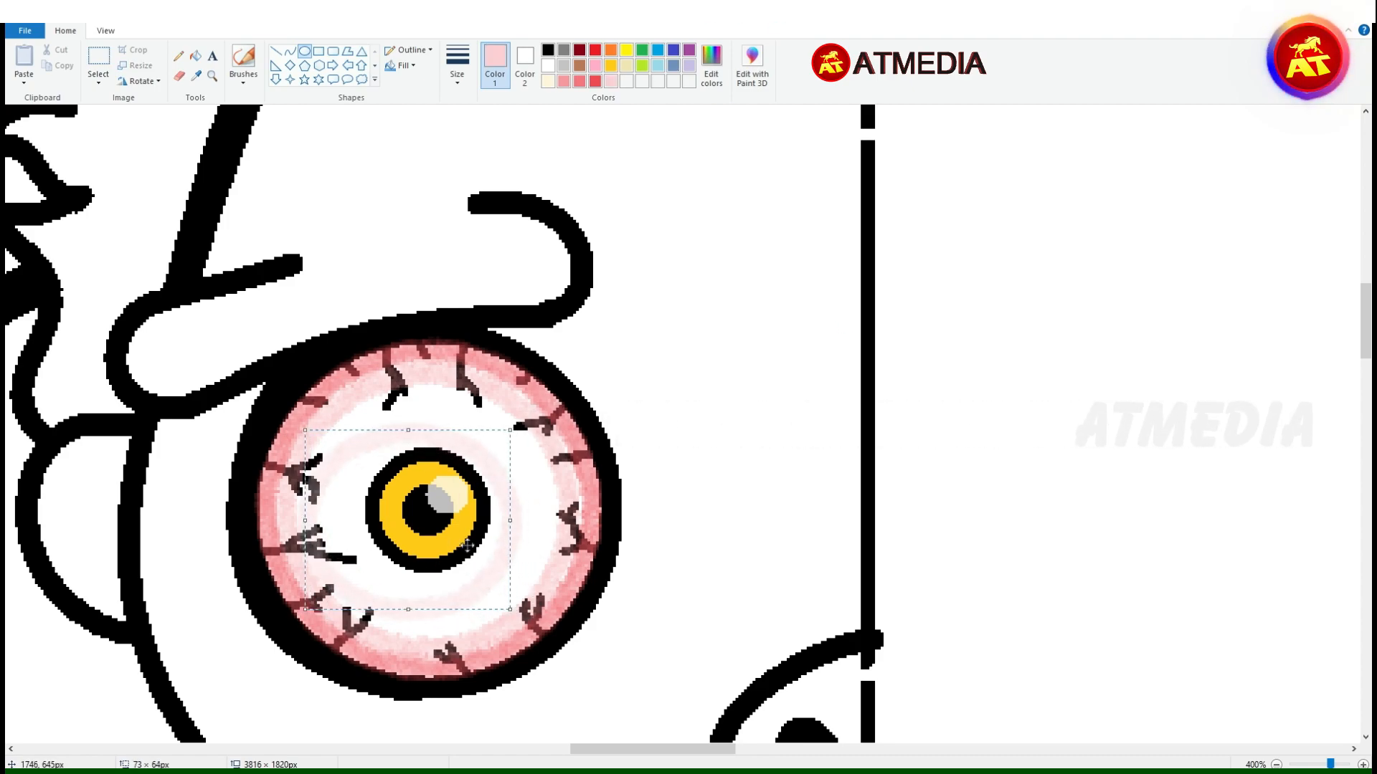
drag(430, 630, 430, 647)
drag(430, 404, 431, 384)
click(689, 308)
scroll(689, 307, down, 3)
scroll(692, 322, up, 2)
scroll(704, 375, down, 1)
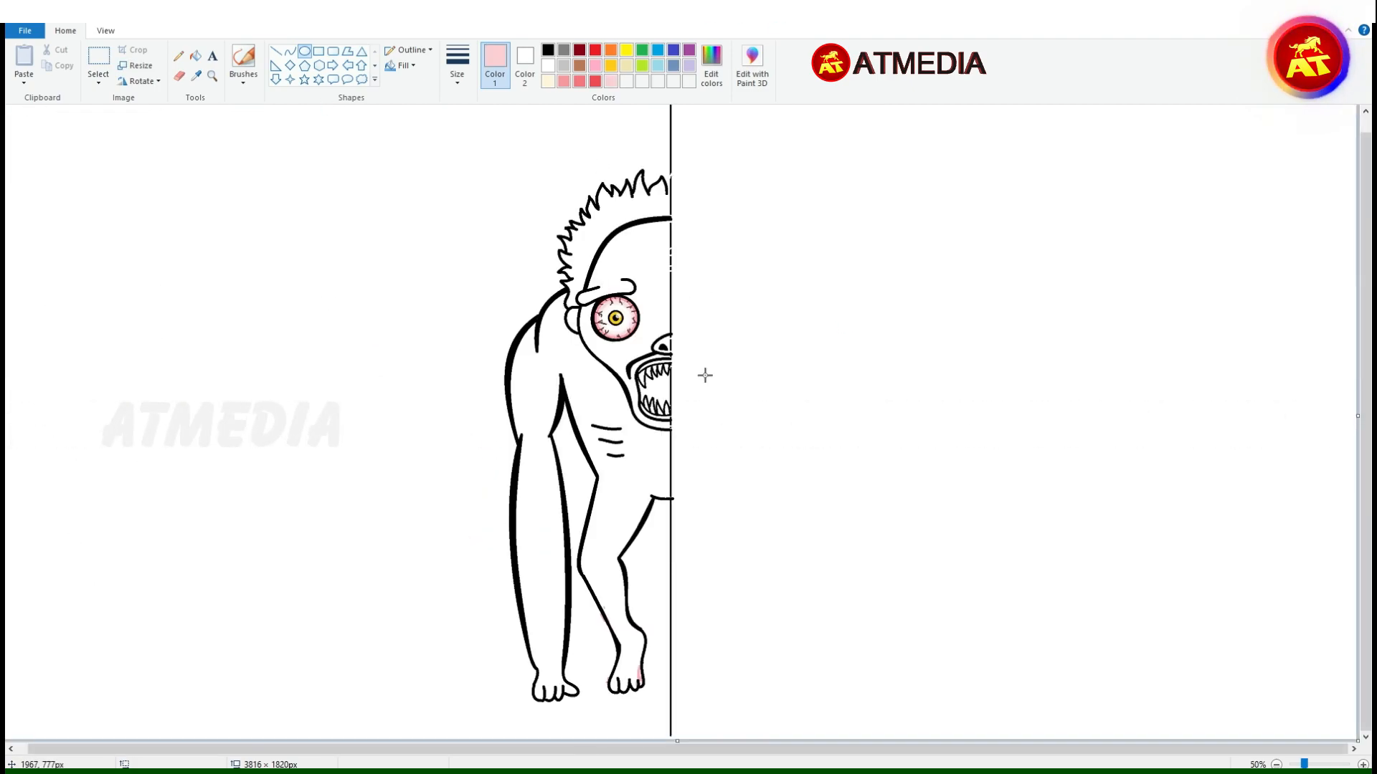
scroll(703, 375, up, 1)
drag(623, 750, 1049, 720)
scroll(529, 264, up, 1)
scroll(529, 265, down, 2)
click(99, 57)
click(275, 50)
click(548, 65)
scroll(697, 203, up, 1)
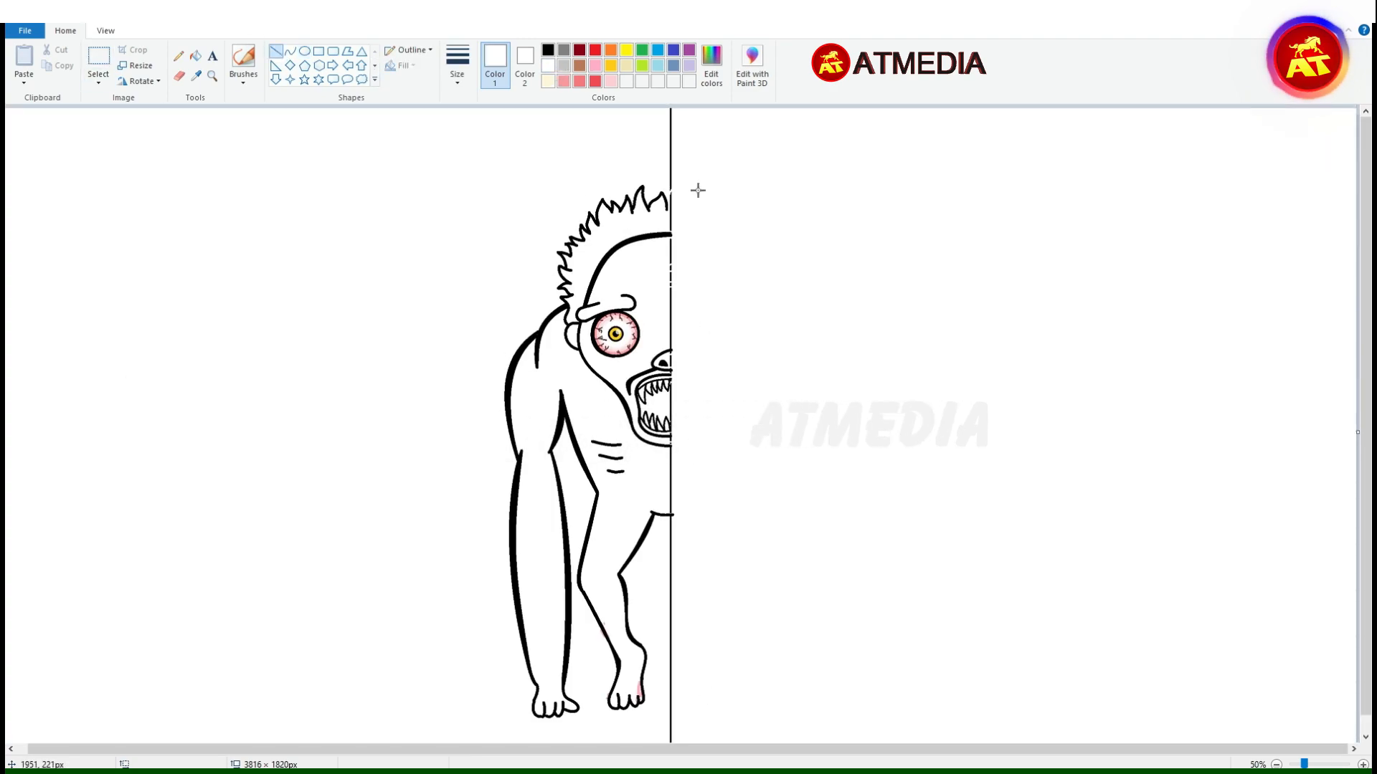
Select the lower forearm and hand with a free-form selection and nudge them up 15 pixels.
click(99, 82)
click(115, 131)
mouse_move(504, 561)
mouse_down()
mouse_move(587, 615)
mouse_move(459, 542)
mouse_up()
key(Up)
key(Up)
key(Up)
key(Up)
key(Up)
key(Up)
key(Up)
key(Up)
key(Up)
key(Up)
key(Up)
key(Up)
key(Up)
key(Up)
key(Up)
click(780, 455)
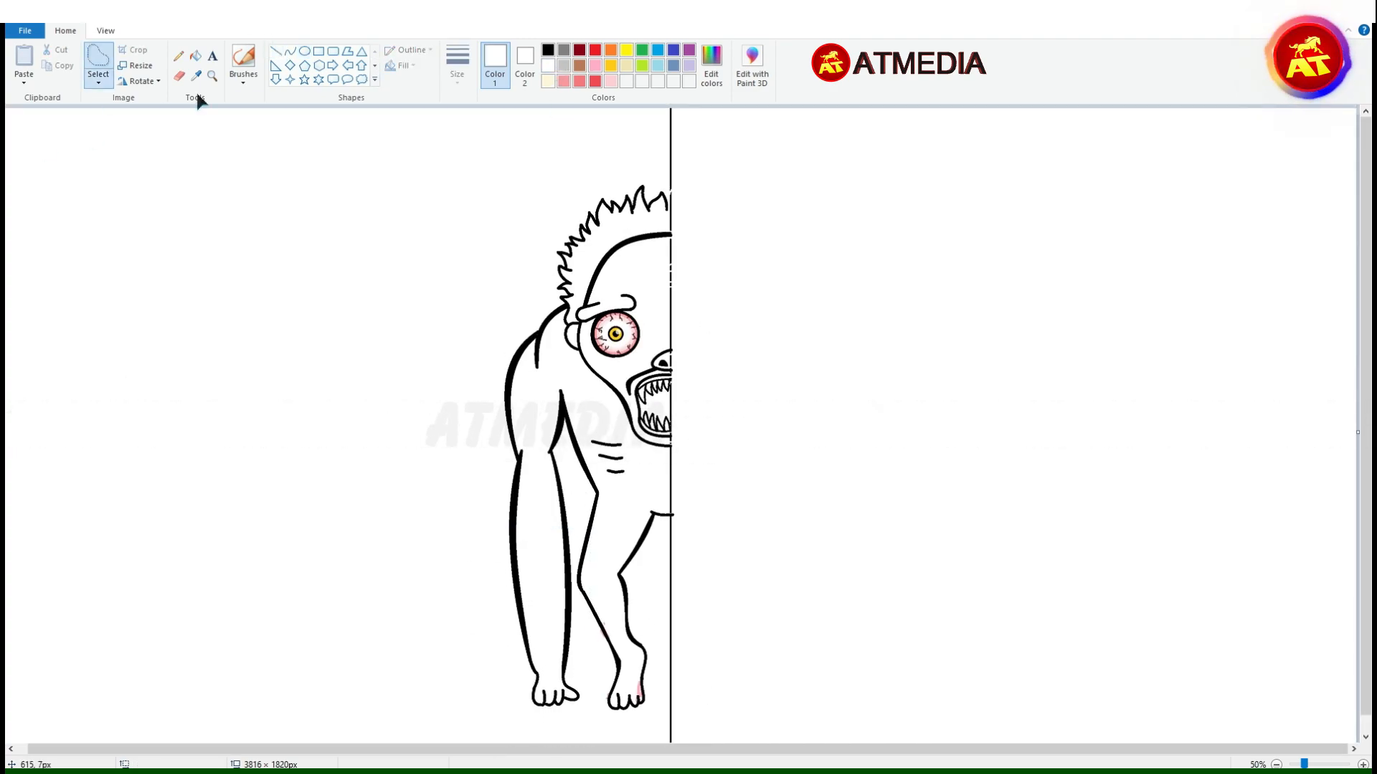
Erase the leftover pink sketch marks beside the foot by replacing the pink colour with white.
click(179, 79)
click(595, 65)
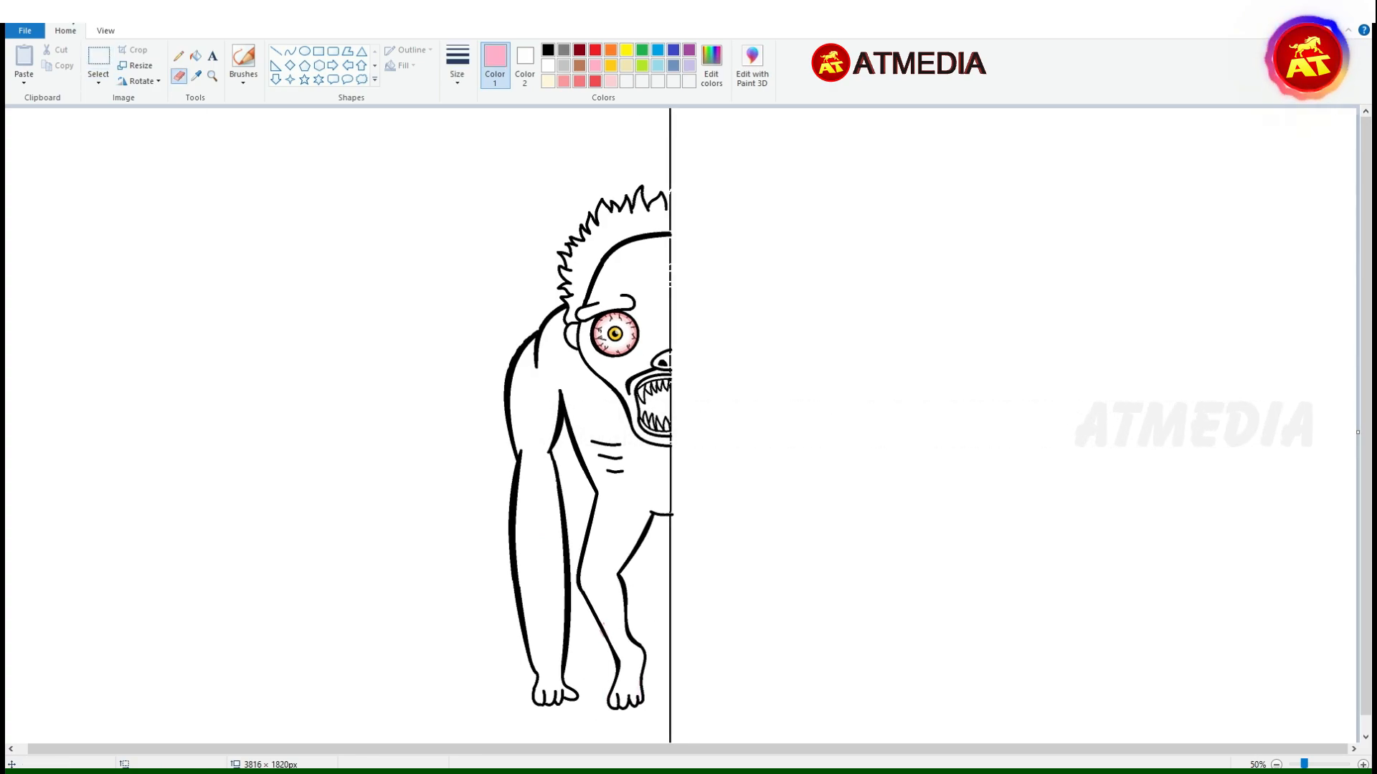
Cover the black vertical centre line with a straight white line, redrawing it once and nudging it right to fit.
click(277, 51)
click(548, 65)
drag(669, 122, 670, 767)
key(Right)
key(Right)
key(Right)
key(ctrl+z)
drag(670, 110, 689, 772)
key(Right)
key(Right)
key(Right)
Copy the half monster with a rectangular selection, paste the copy and flip it horizontally.
click(98, 58)
drag(393, 164, 792, 756)
key(ctrl+c)
key(ctrl+v)
click(145, 81)
click(161, 163)
Move the flipped half against the original half's centre edge, nudging it left 14 pixels to join the outlines.
drag(370, 296, 913, 352)
key(Left)
key(Left)
key(Left)
key(Left)
key(Left)
key(Left)
key(Left)
key(Left)
key(Left)
key(Left)
key(Left)
key(Left)
key(Left)
key(Left)
click(1044, 325)
Clean up the join between the halves and erase the hair tufts at the top centre of the head.
scroll(1045, 325, up, 2)
drag(215, 750, 725, 749)
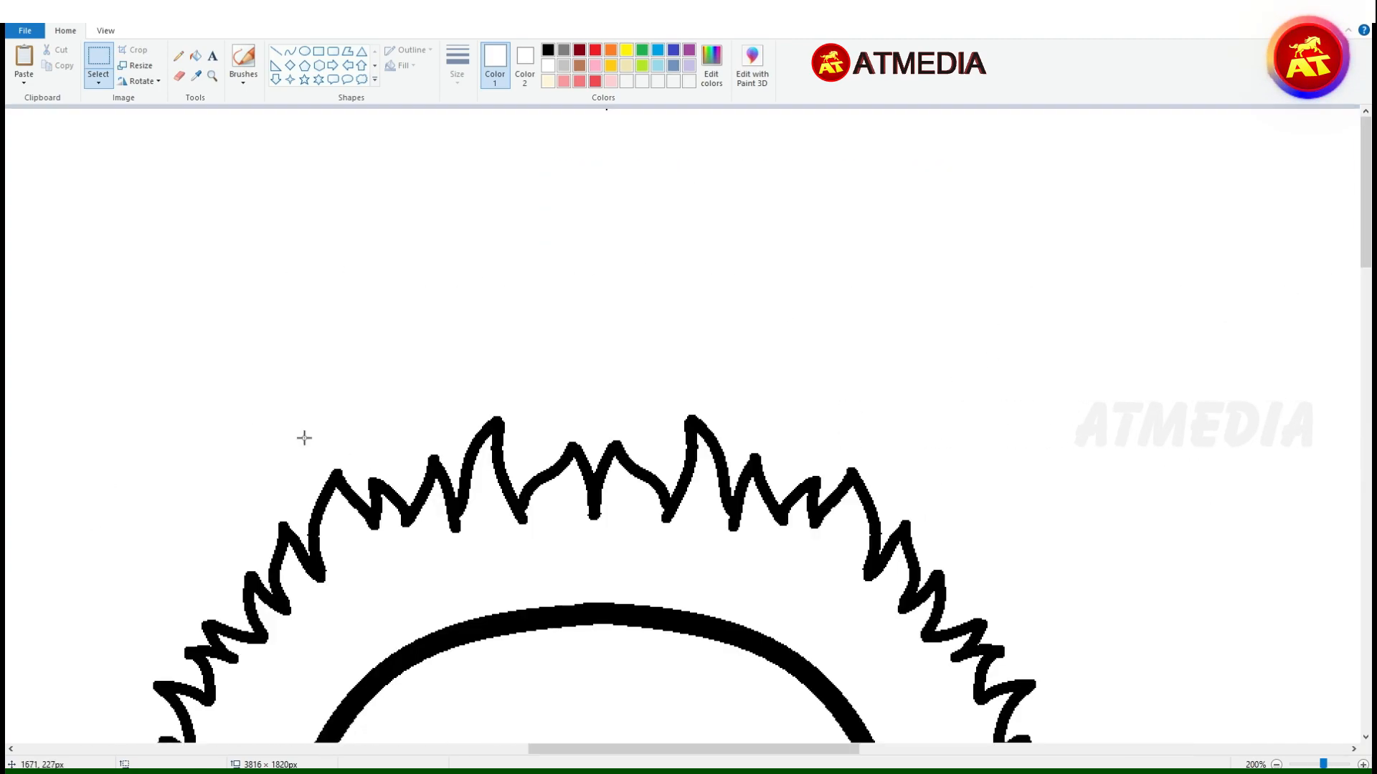
scroll(102, 537, down, 3)
click(291, 51)
drag(581, 438, 620, 438)
scroll(716, 406, down, 2)
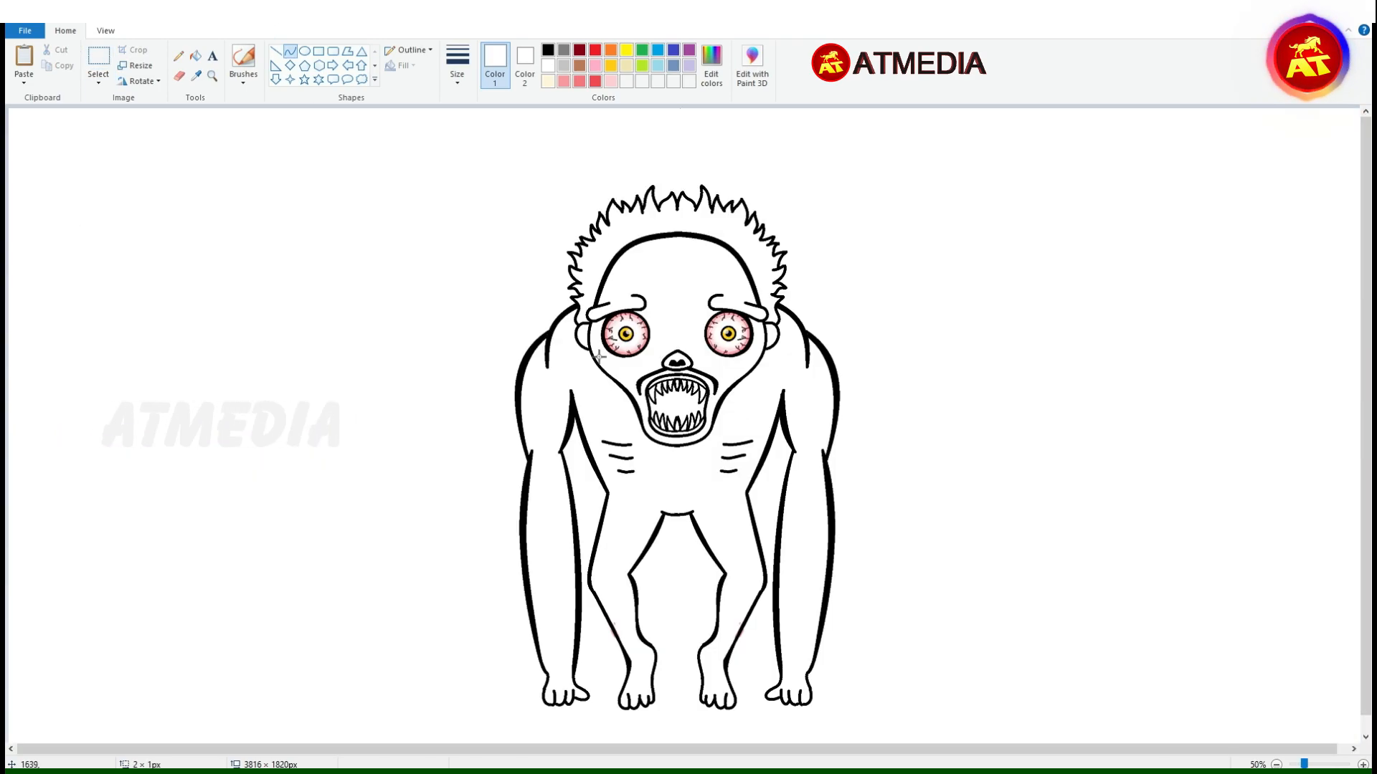
scroll(486, 435, up, 2)
scroll(487, 435, up, 2)
click(179, 76)
drag(416, 479, 498, 469)
Draw a taller pointed hair spike in black curves at the top centre of the head.
click(291, 51)
click(548, 50)
drag(381, 518, 435, 378)
mouse_move(434, 379)
mouse_down()
mouse_move(473, 515)
mouse_move(525, 403)
mouse_move(539, 502)
mouse_up()
scroll(732, 418, down, 2)
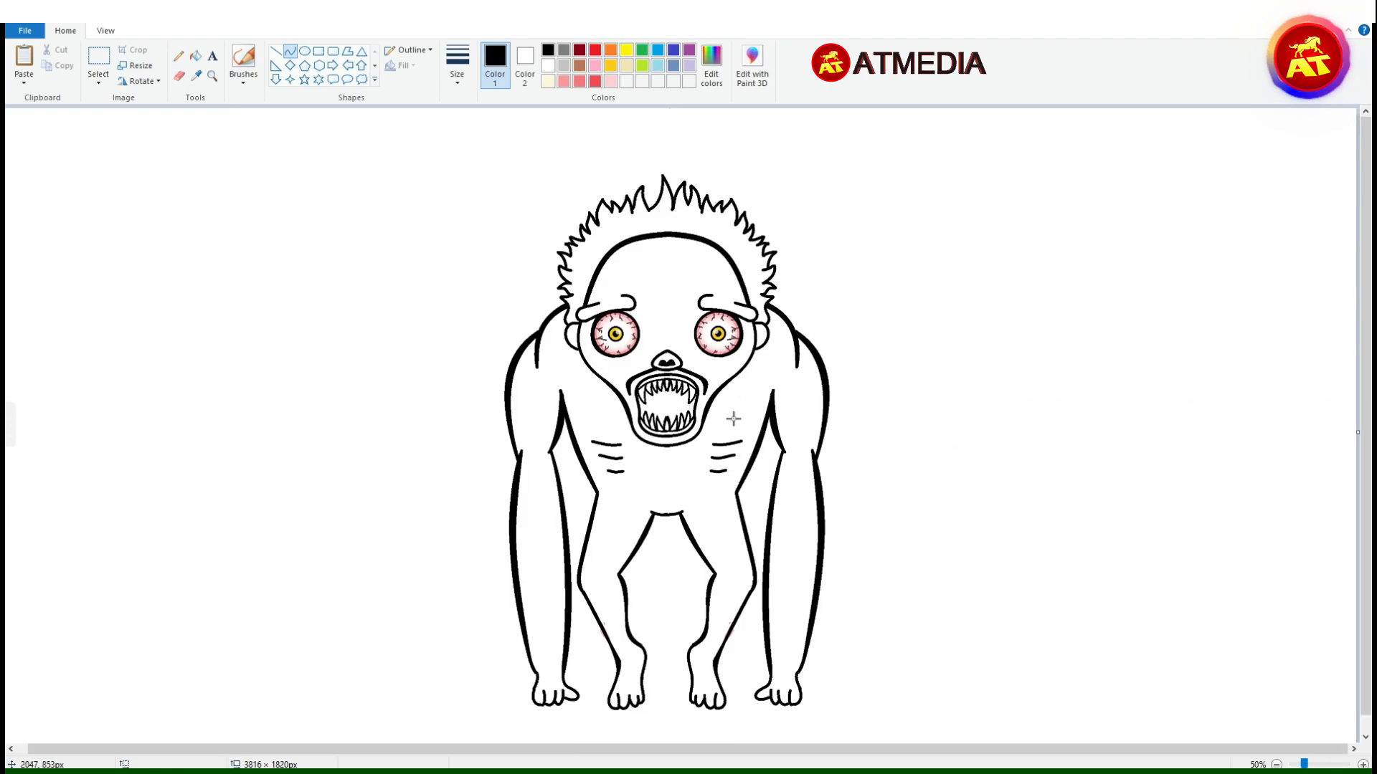
Erase the inner edge line of the left forearm from the elbow down to the wrist.
scroll(733, 418, up, 1)
scroll(574, 703, down, 10)
drag(567, 749, 812, 749)
click(181, 77)
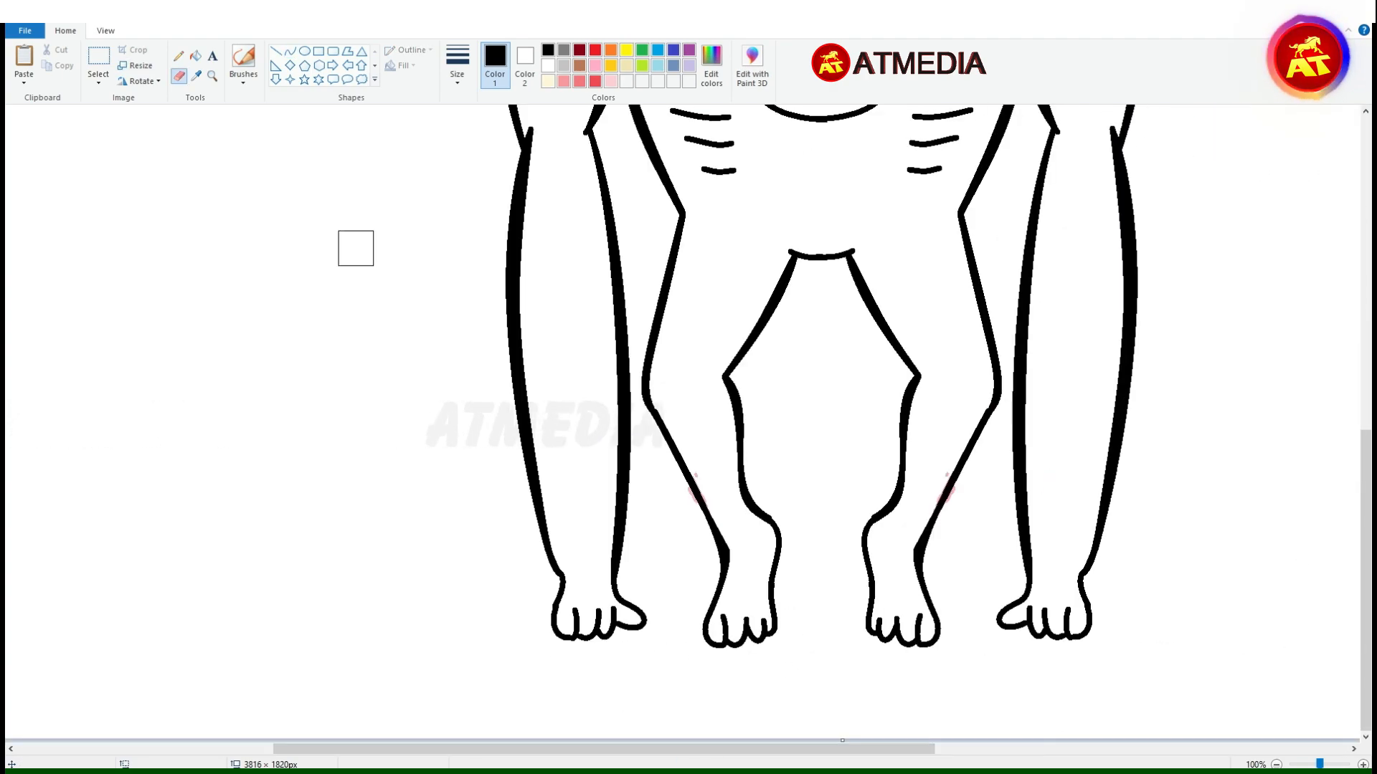
drag(619, 563, 619, 546)
scroll(619, 541, up, 3)
mouse_move(604, 313)
mouse_down()
mouse_move(612, 621)
mouse_move(697, 627)
mouse_up()
Redraw the inner edge of the left forearm from elbow to wrist with a bent black curve.
click(291, 51)
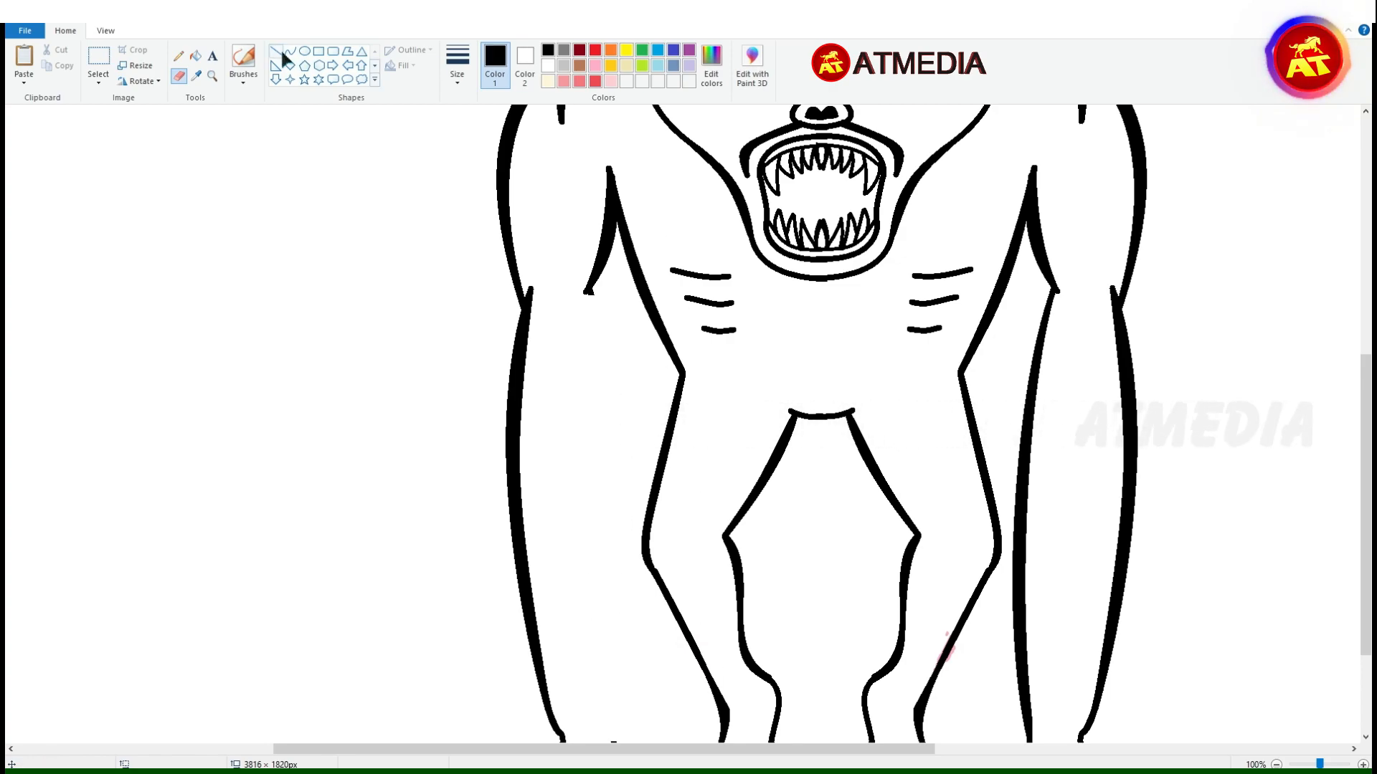
scroll(1057, 252, up, 1)
scroll(1057, 253, down, 1)
drag(588, 132, 619, 583)
drag(622, 294, 645, 254)
drag(603, 424, 563, 387)
drag(559, 583, 548, 585)
drag(548, 358, 557, 358)
drag(601, 531, 600, 522)
Trim the line end at the left wrist and join the forearm's inner edge to the thumb with a curve.
click(772, 469)
scroll(771, 469, up, 2)
click(179, 76)
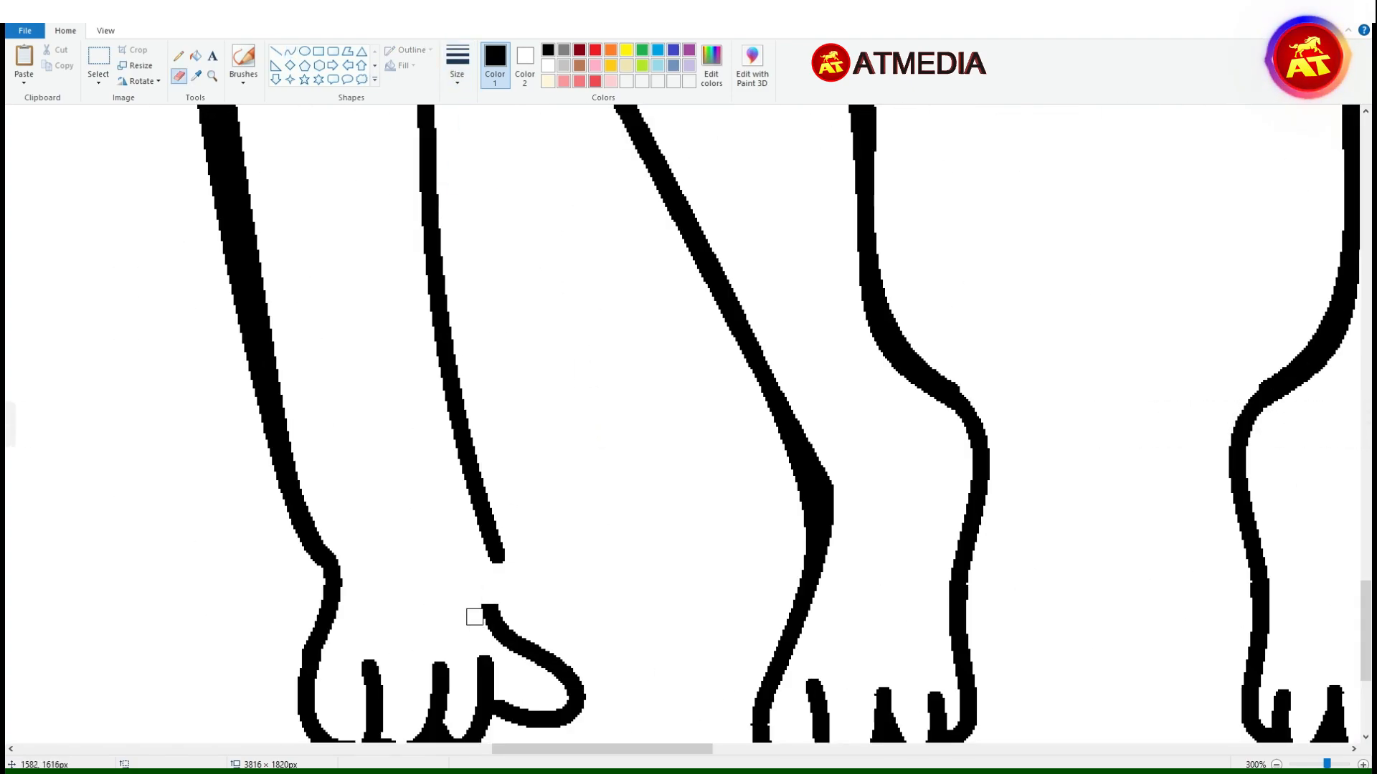
click(291, 51)
drag(496, 555, 562, 669)
drag(530, 614, 515, 622)
Thicken the inner edge of the left forearm with additional black curves running down to the thumb.
scroll(515, 502, down, 1)
scroll(515, 502, up, 6)
drag(260, 129, 293, 642)
mouse_move(279, 330)
mouse_down()
mouse_move(301, 301)
mouse_move(293, 215)
mouse_up()
scroll(299, 294, down, 3)
drag(289, 156, 340, 594)
mouse_move(308, 387)
mouse_down()
mouse_move(273, 402)
mouse_move(282, 384)
mouse_up()
mouse_move(342, 597)
mouse_down()
mouse_move(380, 670)
mouse_move(396, 638)
mouse_up()
Touch up the left forearm's inner edge with short curves and fill the neighbouring area with white.
scroll(464, 426, down, 2)
drag(777, 439, 785, 439)
drag(766, 659, 774, 659)
click(195, 55)
click(548, 65)
click(770, 509)
Copy the redrawn left forearm and hand, paste the copy and flip it horizontally.
click(98, 55)
drag(492, 417, 586, 721)
key(ctrl+c)
key(ctrl+v)
click(141, 82)
click(159, 161)
Place the flipped forearm and hand over the right arm and nudge it up 8 pixels into alignment.
drag(75, 255, 817, 570)
key(Up)
key(Up)
key(Up)
key(Up)
key(Up)
key(Up)
key(Up)
key(Up)
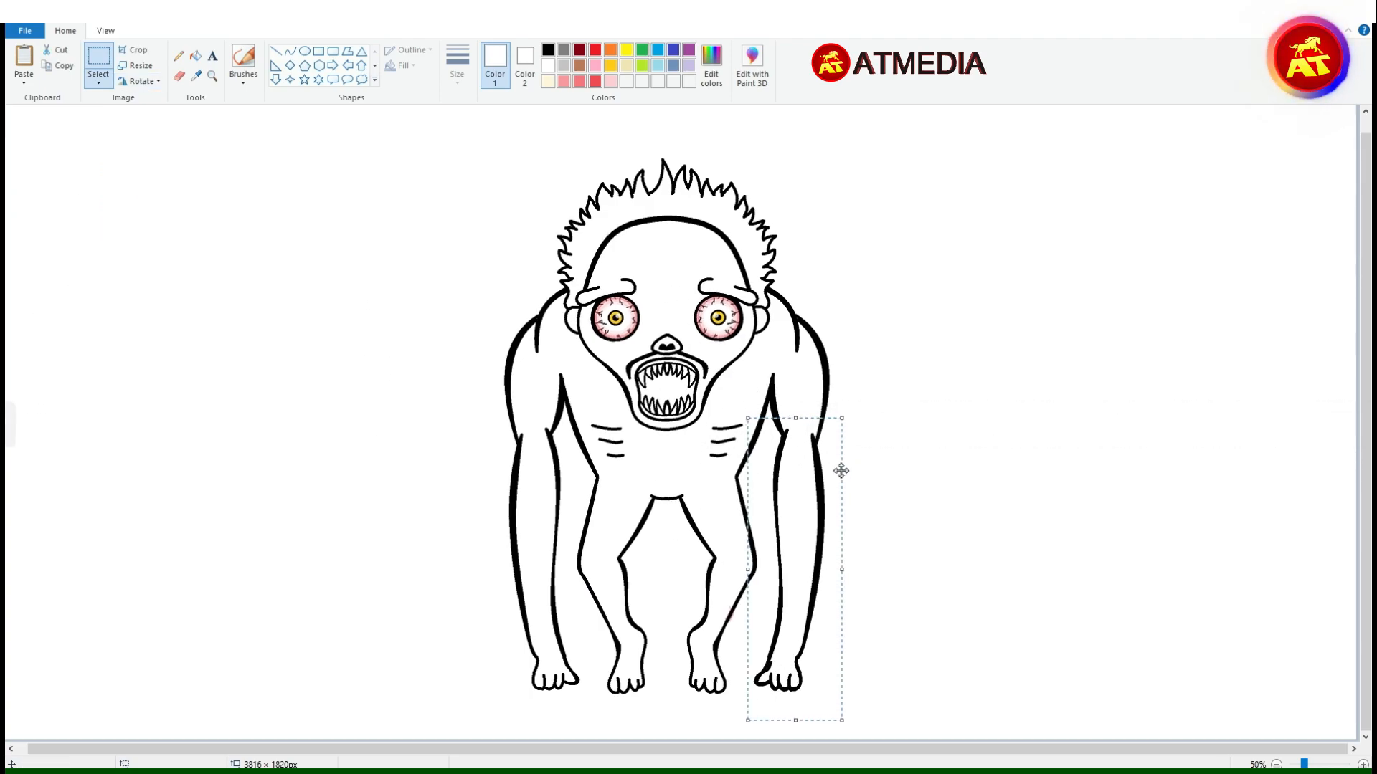
click(920, 459)
Erase the leftover pink marks around the legs and the toes of the left foot.
scroll(921, 460, up, 1)
drag(501, 748, 949, 748)
scroll(901, 504, down, 10)
scroll(900, 505, up, 1)
click(595, 65)
click(180, 76)
drag(717, 748, 849, 733)
drag(57, 654, 149, 688)
drag(717, 748, 624, 749)
Draw the left foot's slanted outer side and a flat sole about 97 px long with straight black lines.
click(290, 51)
click(548, 50)
scroll(645, 466, up, 1)
scroll(645, 466, down, 5)
mouse_move(669, 364)
mouse_down()
mouse_move(637, 435)
mouse_move(749, 448)
mouse_up()
key(ctrl+z)
key(ctrl+z)
key(ctrl+z)
mouse_move(617, 416)
mouse_down()
mouse_move(621, 472)
mouse_move(750, 475)
mouse_up()
key(ctrl+z)
drag(623, 473, 699, 475)
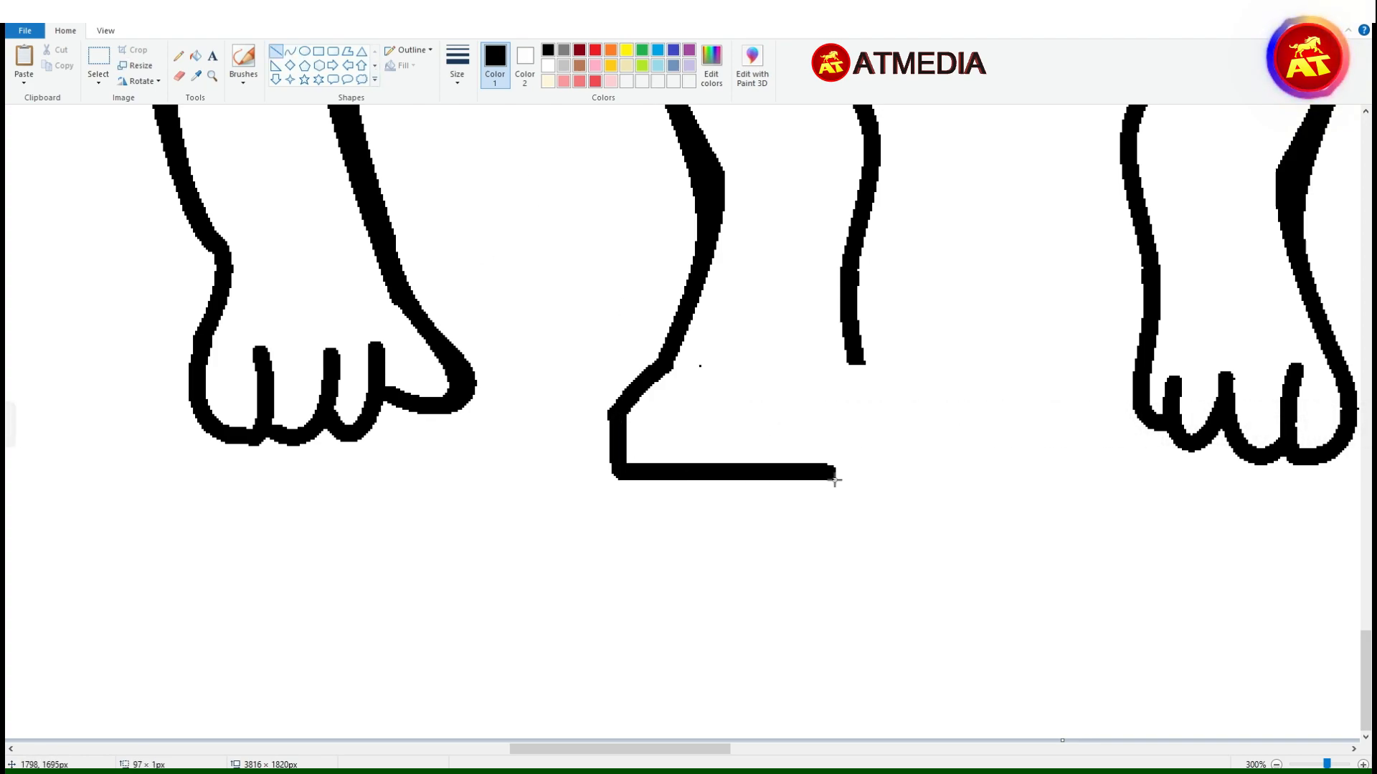
Close the left foot's inner side with a rounded corner and add short bent toe lines.
drag(855, 362, 812, 472)
mouse_move(853, 448)
mouse_down()
mouse_move(873, 482)
mouse_move(886, 466)
mouse_up()
key(ctrl+z)
drag(858, 367, 813, 471)
drag(853, 444, 877, 467)
Delete the old toes of the right foot, leaving the ankle lines open.
scroll(1018, 406, down, 1)
click(98, 57)
drag(958, 610, 743, 470)
key(Delete)
drag(664, 593, 364, 423)
key(ctrl+z)
drag(958, 682, 728, 467)
key(Delete)
Paste a mirrored copy of the redrawn left foot and place it at the end of the right leg.
key(ctrl+v)
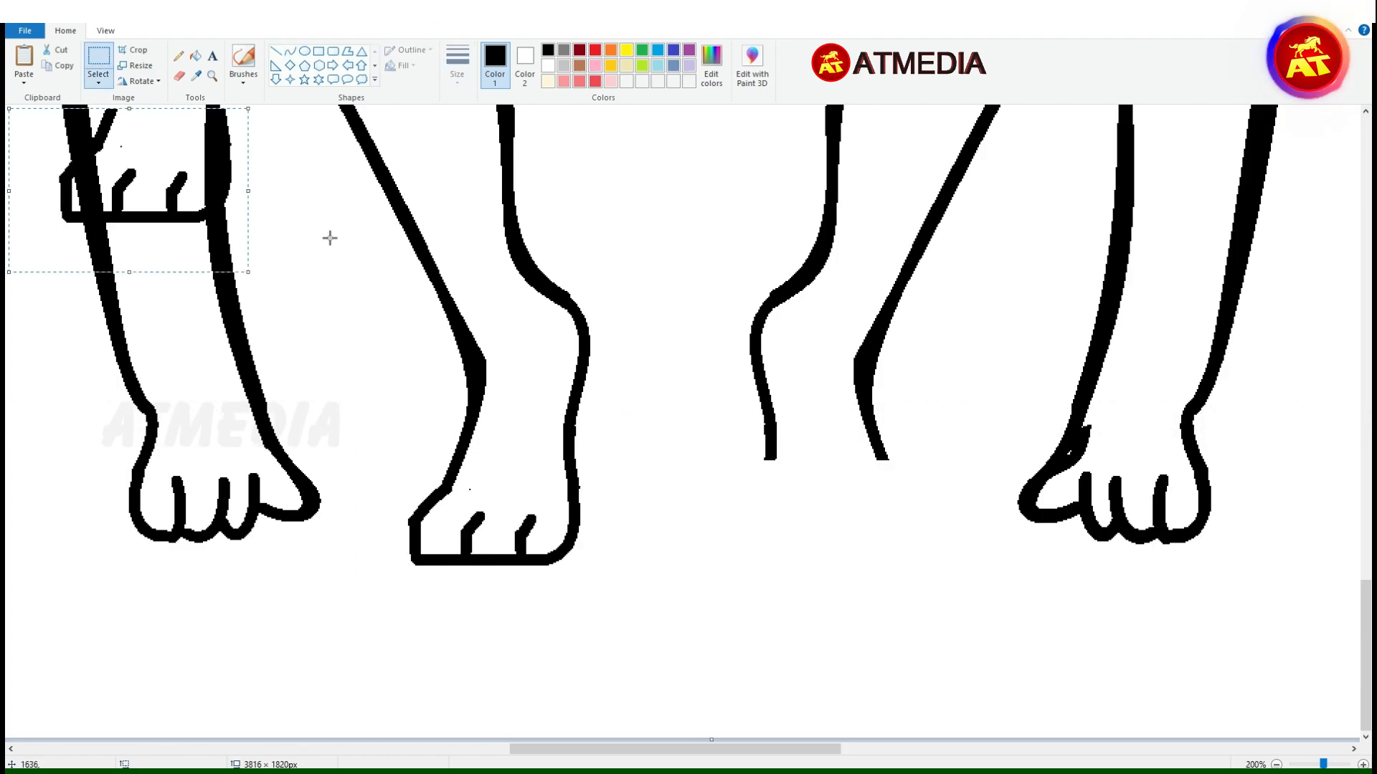
drag(130, 186, 864, 527)
click(943, 359)
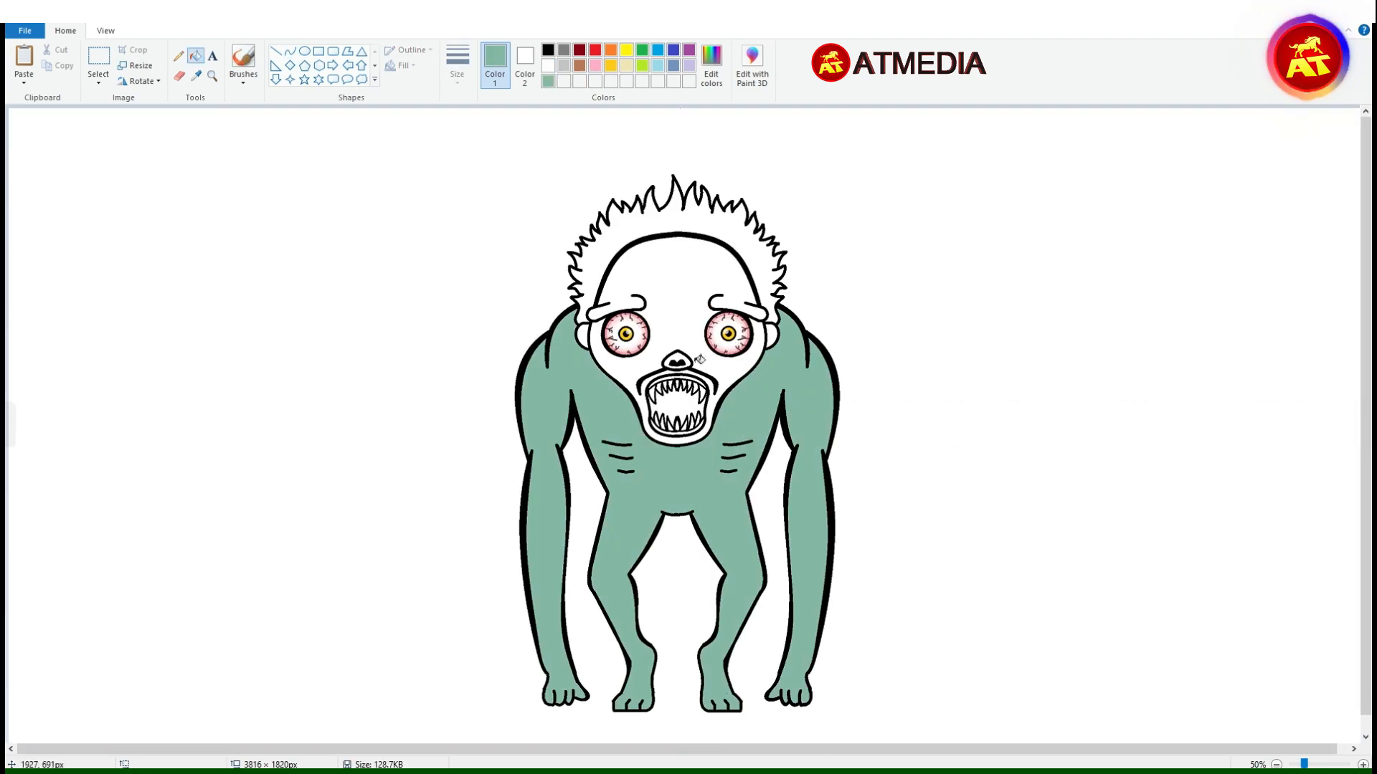
Fill the monster's face with the same grey-green as the body and the hair with brown.
click(715, 410)
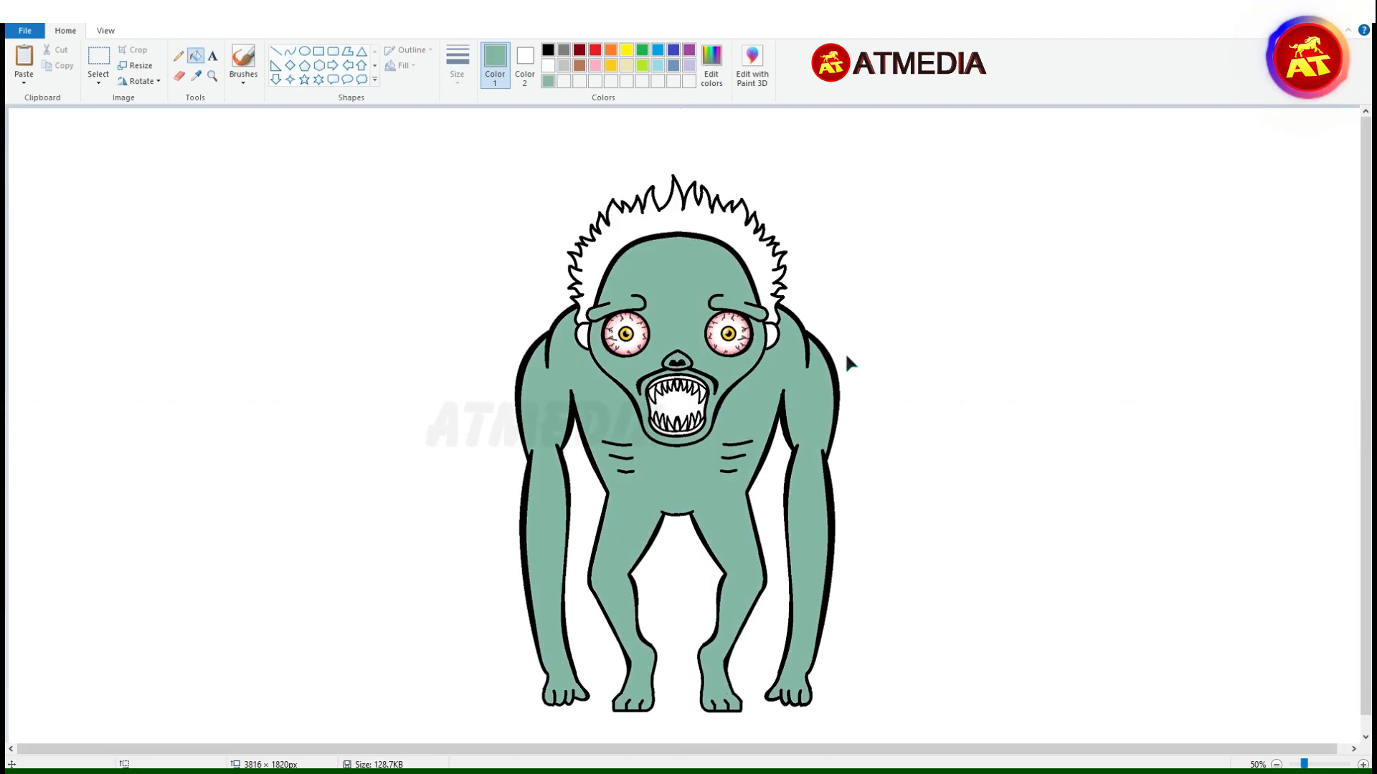
click(634, 246)
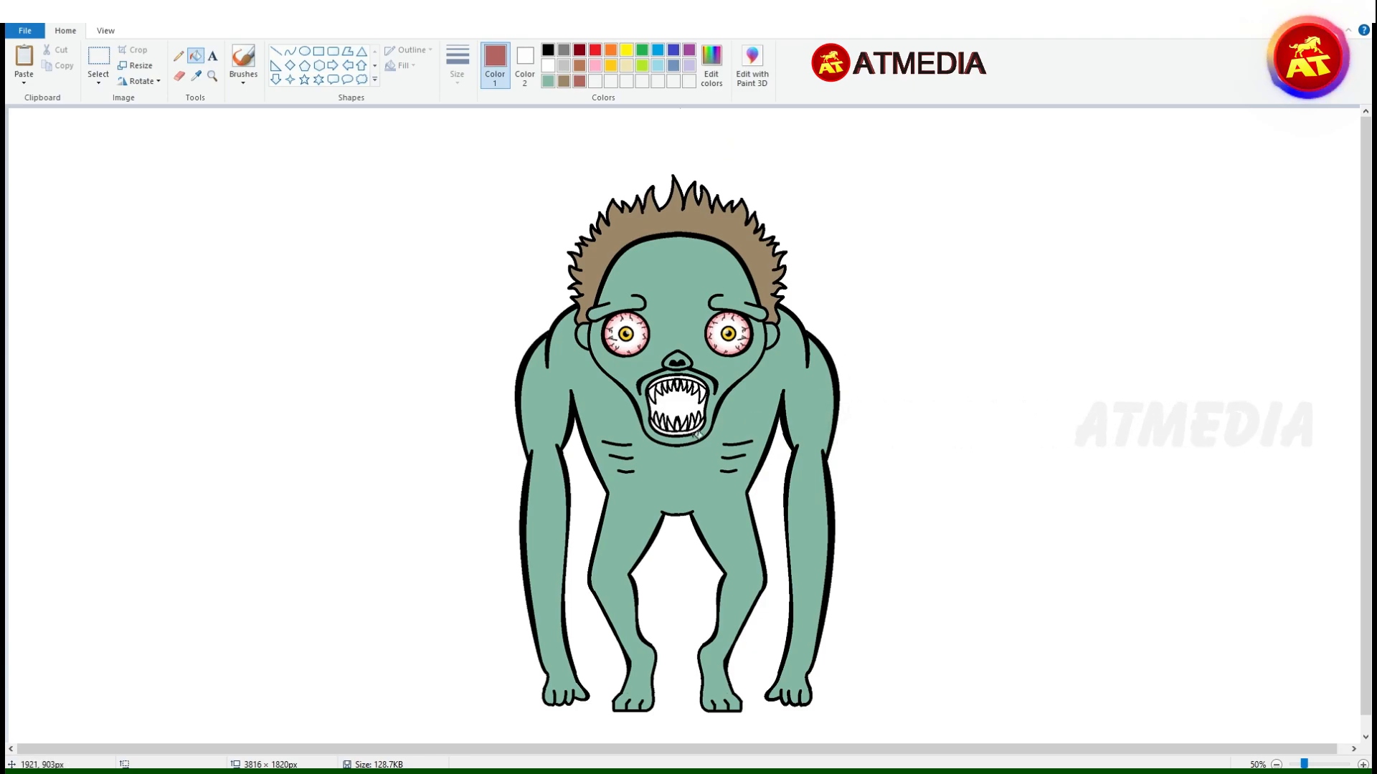
click(846, 387)
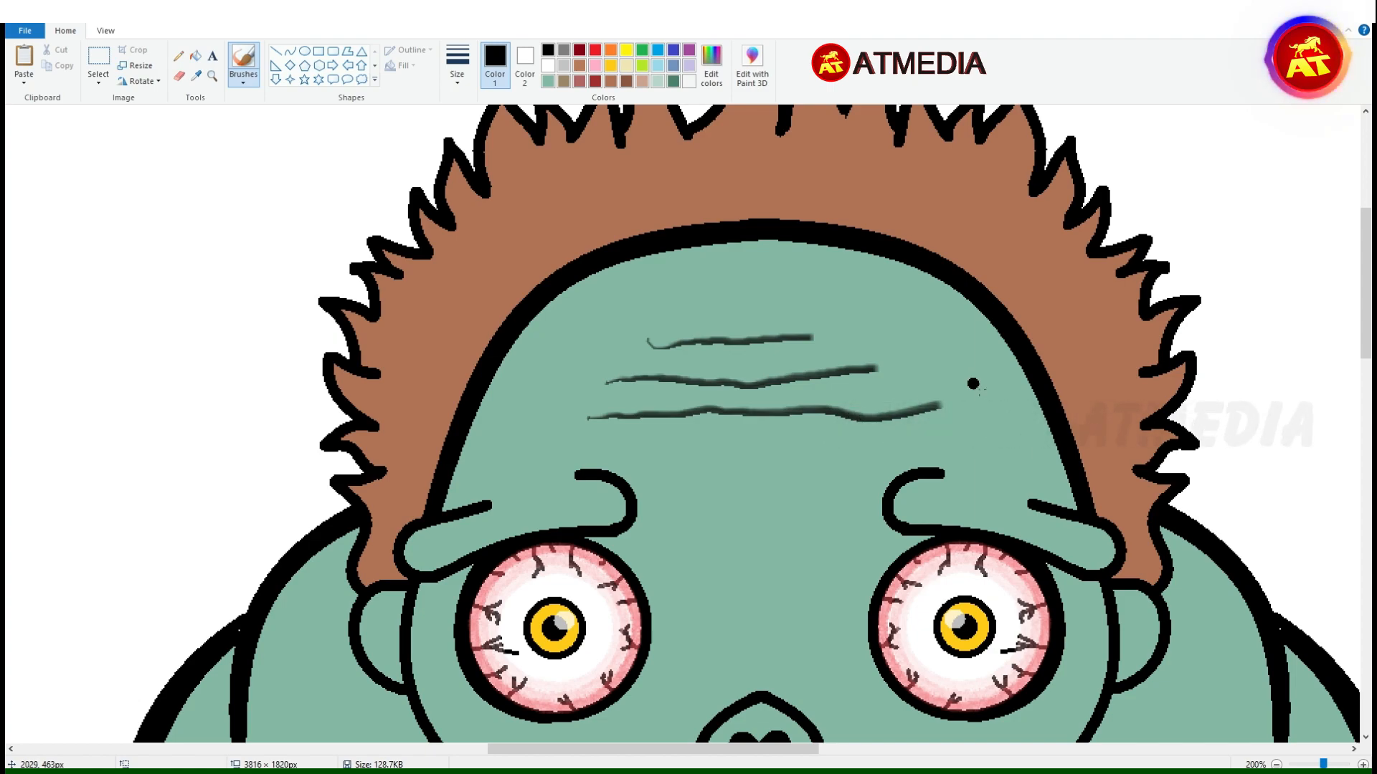
Shade the left side of the forehead and the outer end of the left brow in darker green.
drag(597, 450, 580, 452)
click(578, 336)
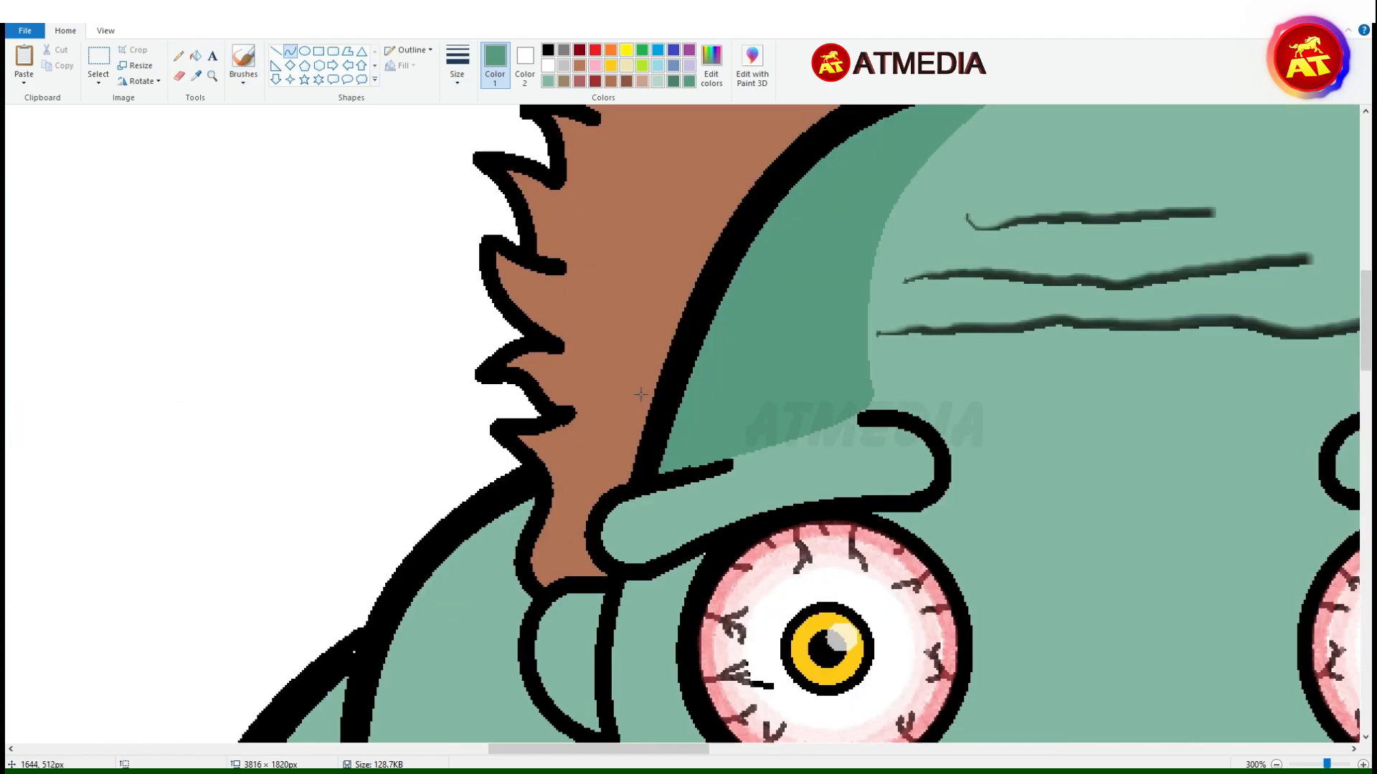
scroll(680, 236, down, 5)
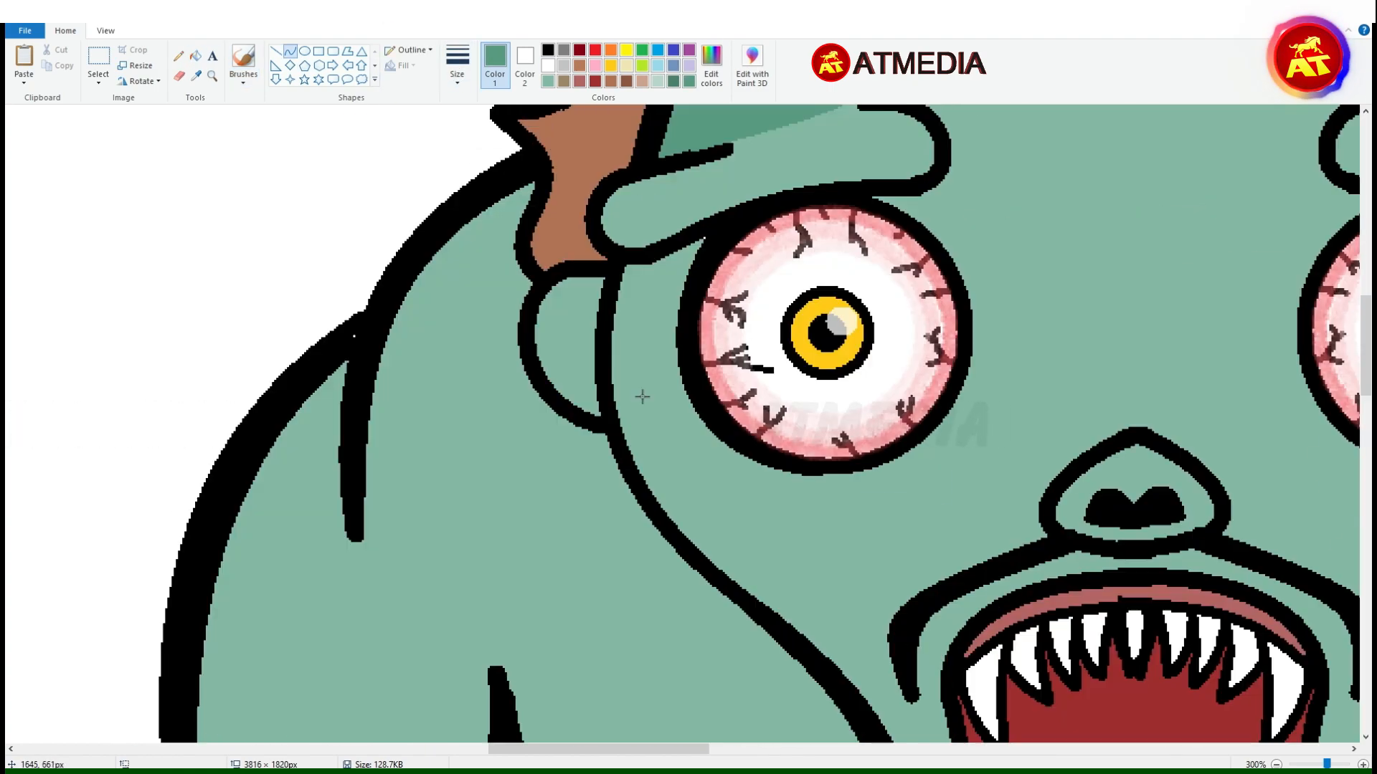
click(195, 56)
click(611, 215)
scroll(898, 387, up, 3)
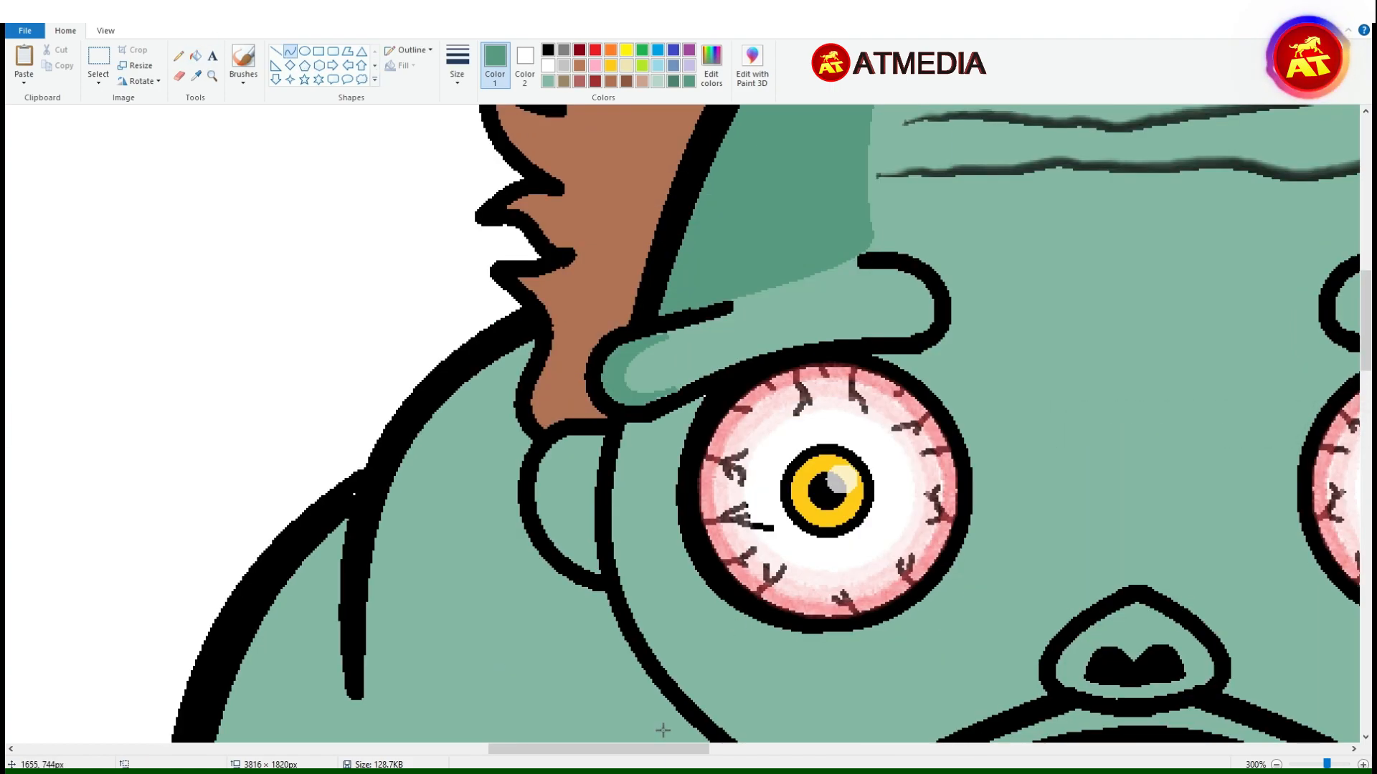
Outline dark-green shading areas beside the nose bridge, below the left eye and on the chin with curves.
scroll(665, 714, right, 10)
scroll(387, 239, left, 3)
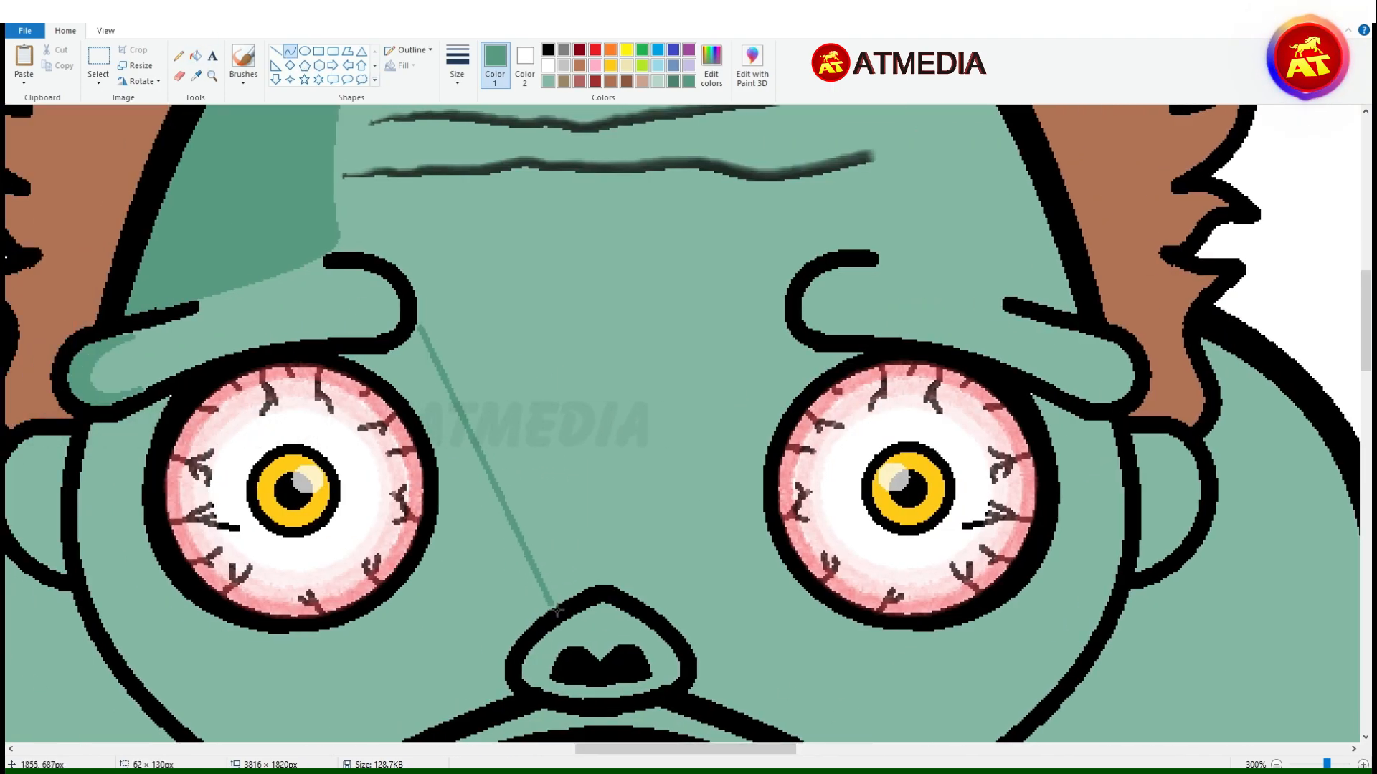
scroll(595, 524, down, 3)
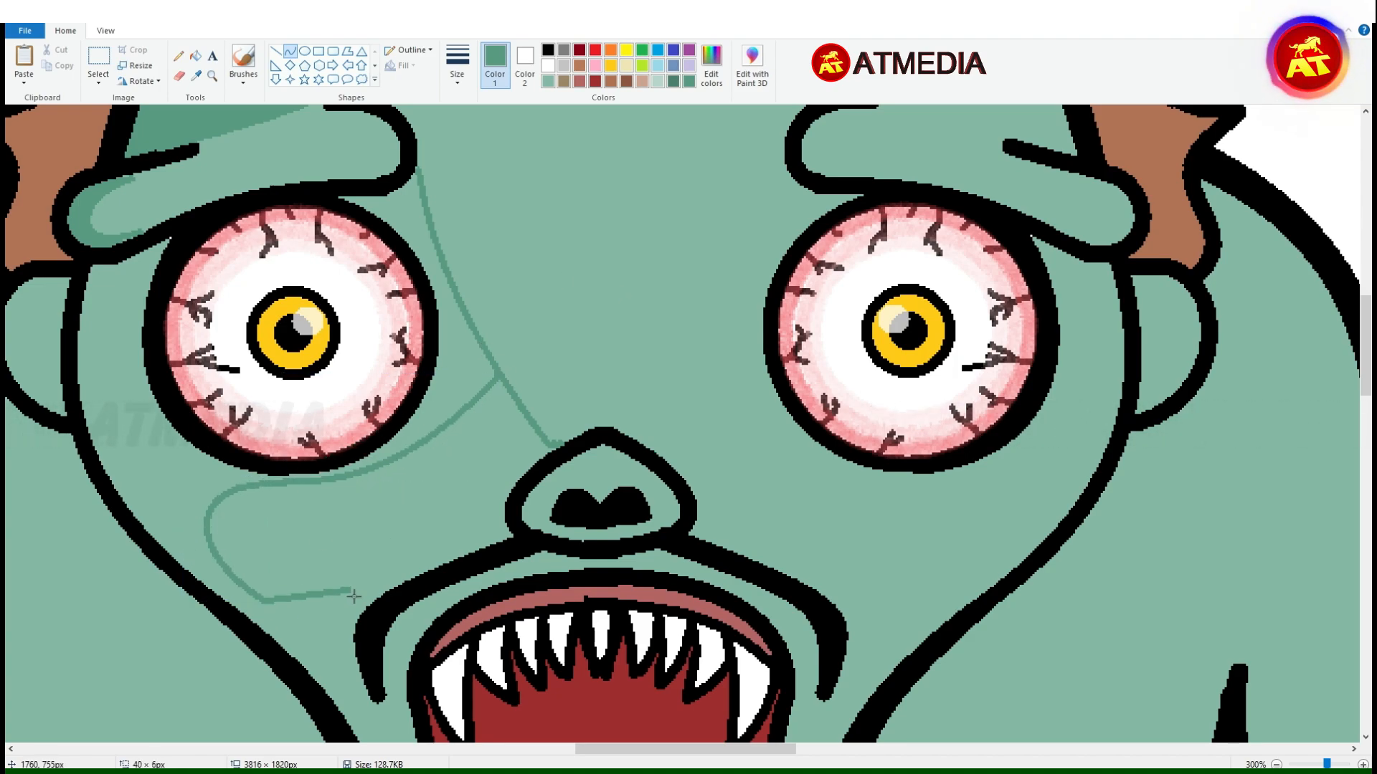
drag(437, 483, 500, 391)
scroll(377, 677, down, 3)
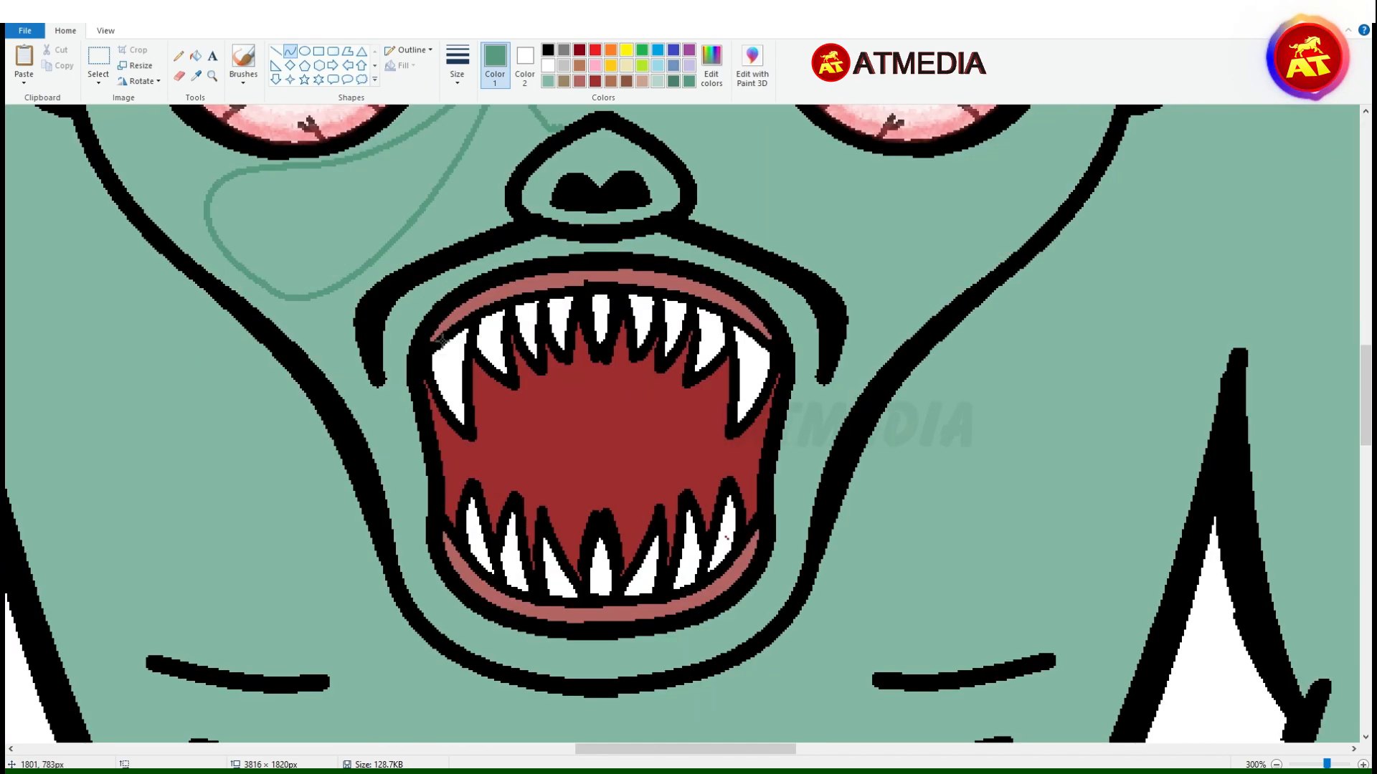
drag(730, 456, 627, 499)
scroll(743, 432, up, 3)
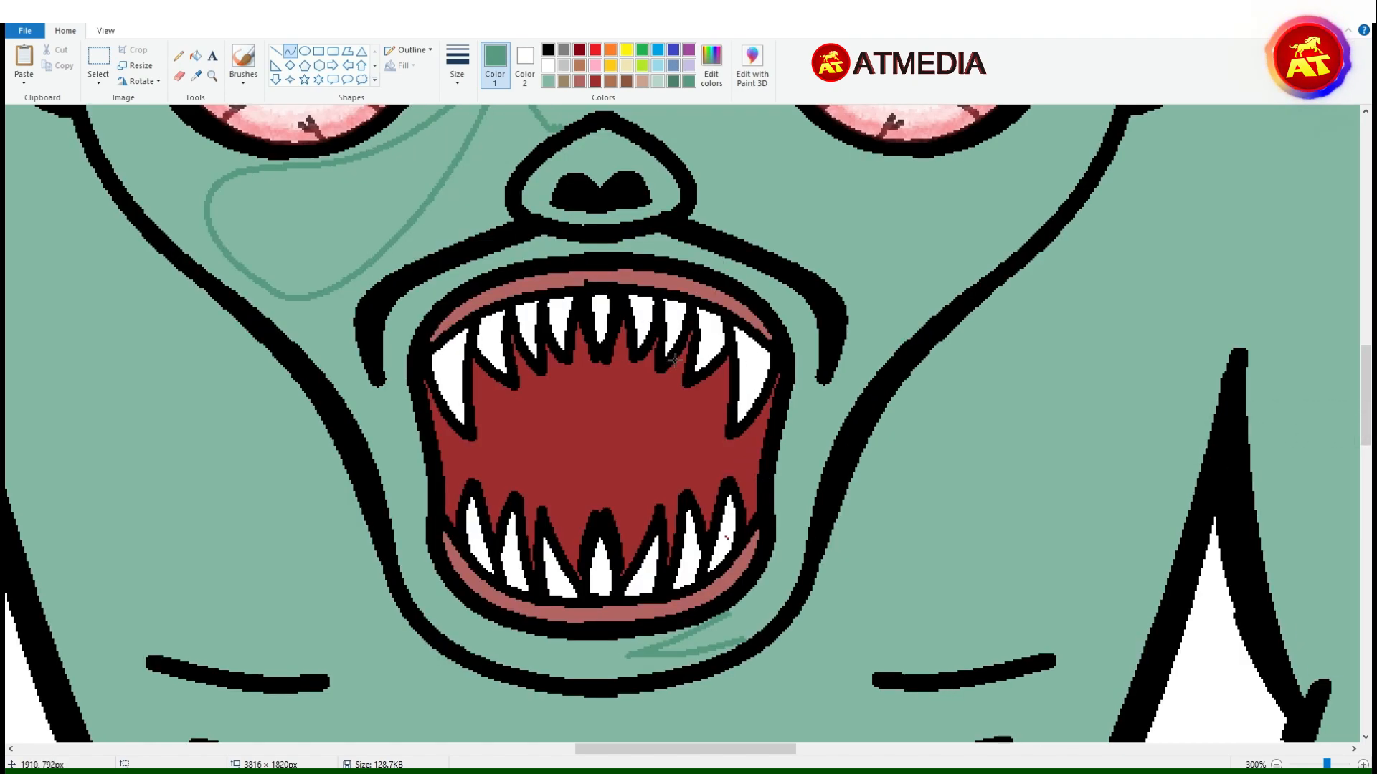
Fill the curved crease above the nose with black.
scroll(565, 425, up, 4)
click(195, 55)
click(599, 401)
scroll(674, 357, up, 1)
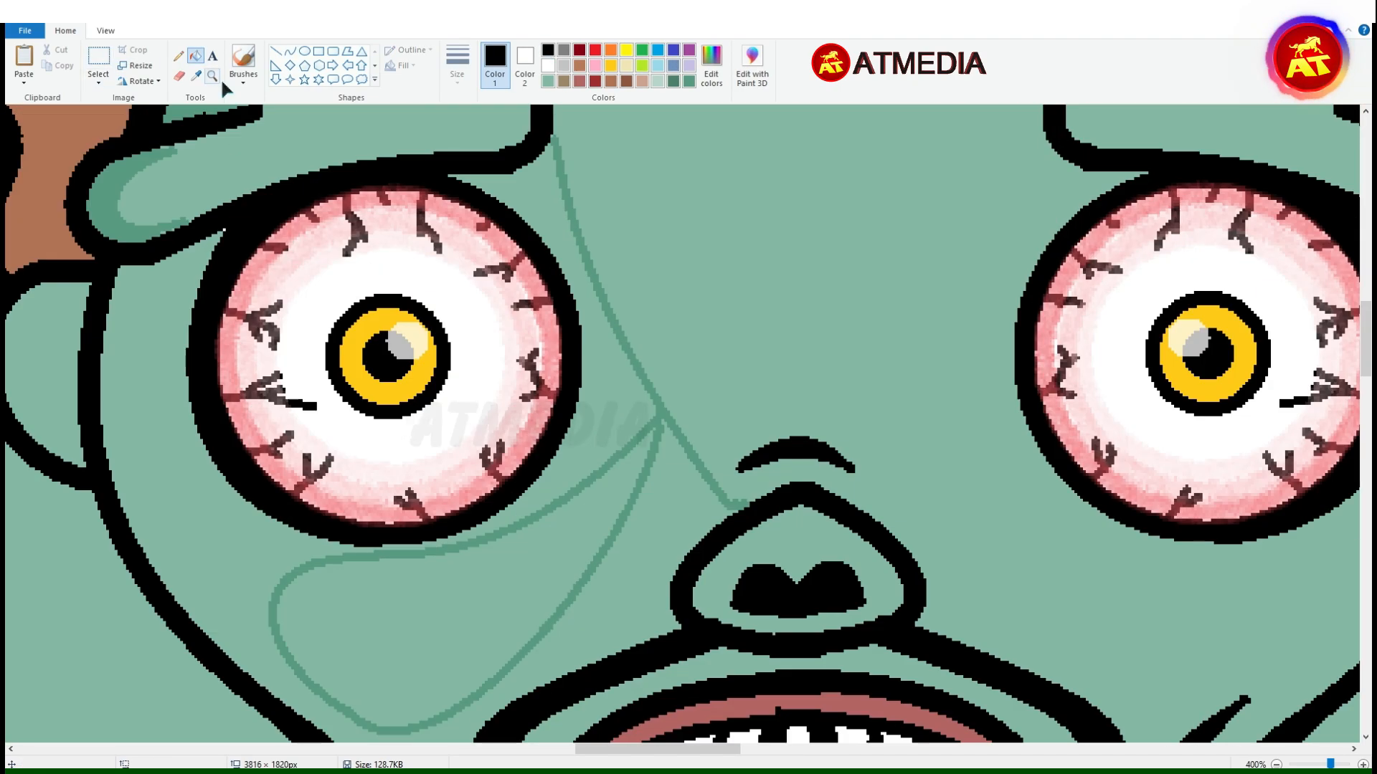
Fill the outlined shading areas around the left eye, cheek and mouth with dark green.
click(689, 81)
scroll(687, 414, down, 3)
scroll(686, 414, up, 1)
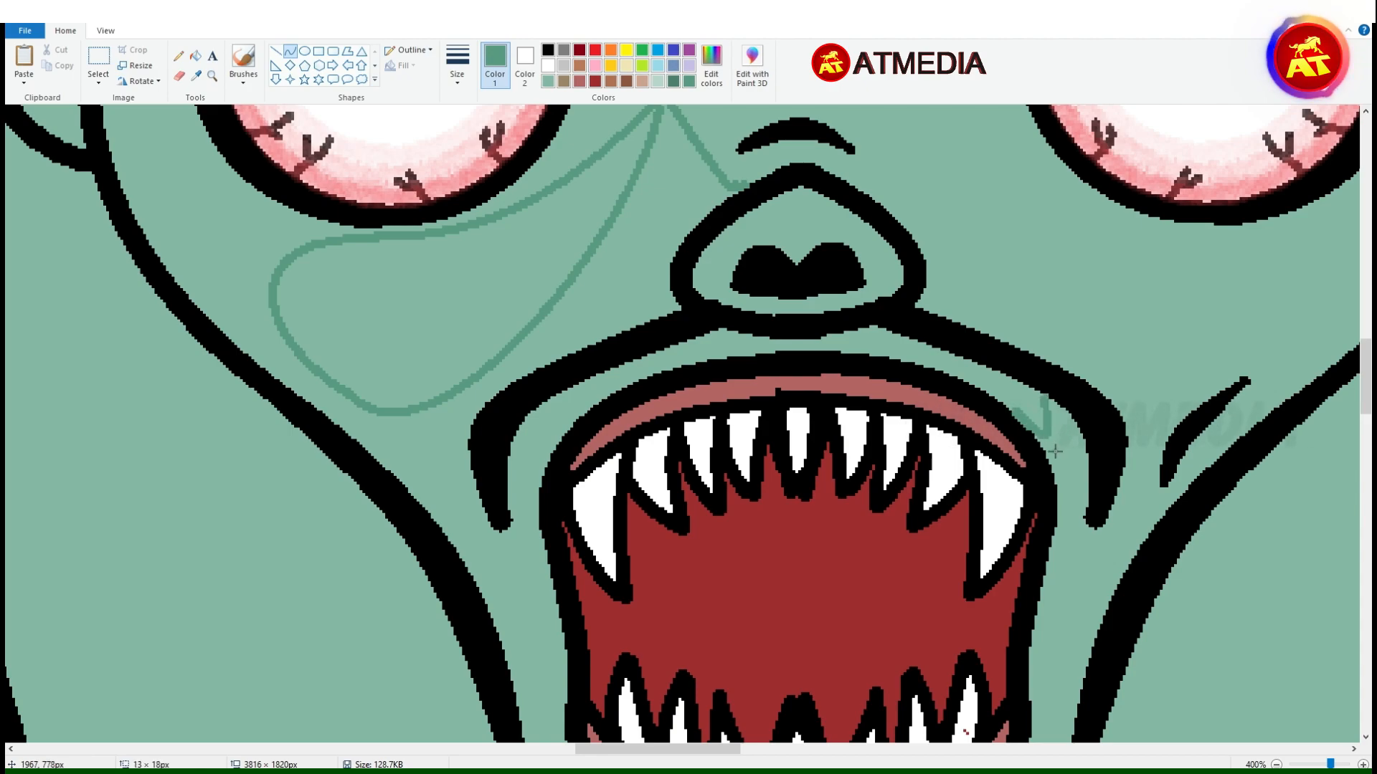
click(196, 55)
click(616, 301)
scroll(715, 423, up, 3)
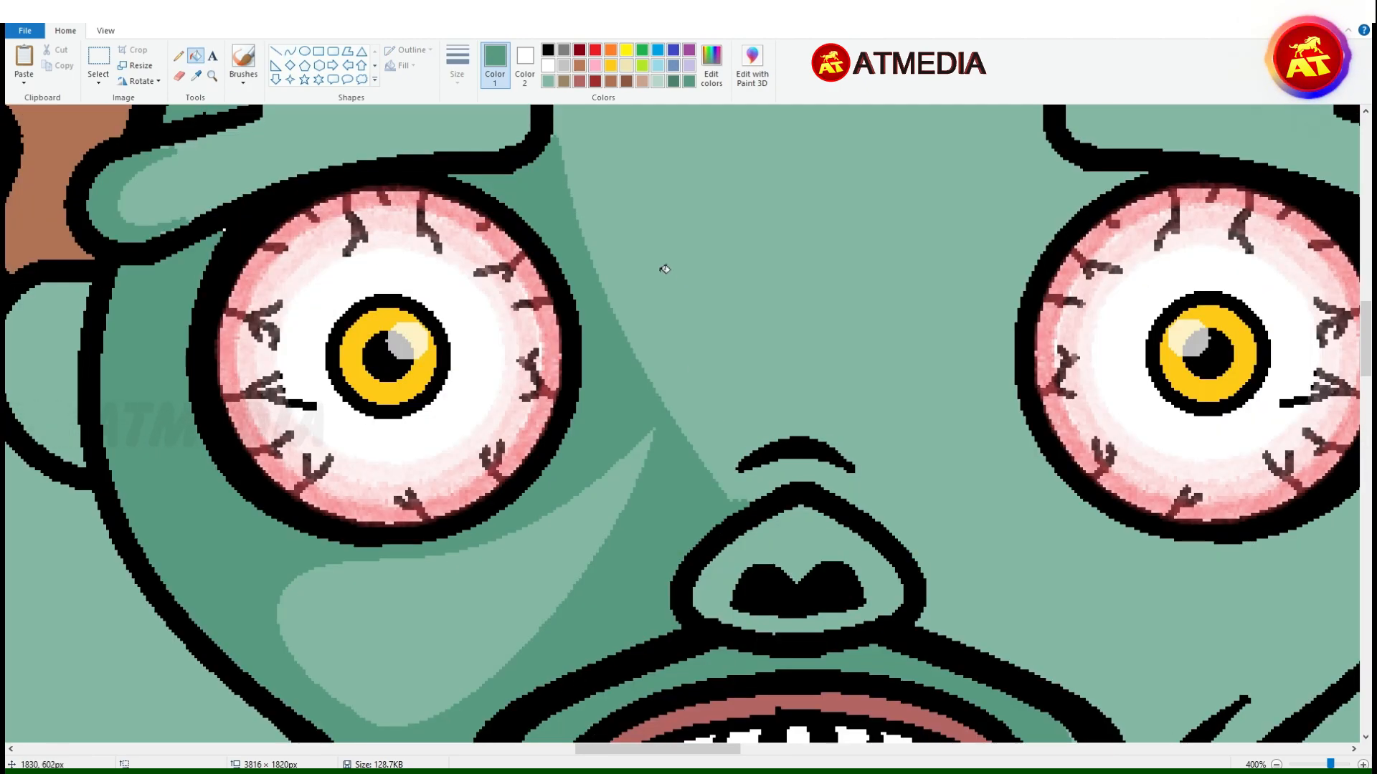
Shade the inner end of the left brow in dark green.
scroll(669, 269, up, 3)
click(289, 50)
click(195, 55)
click(512, 421)
Outline both ends of the right brow with curves and fill them with dark green.
drag(667, 749, 750, 749)
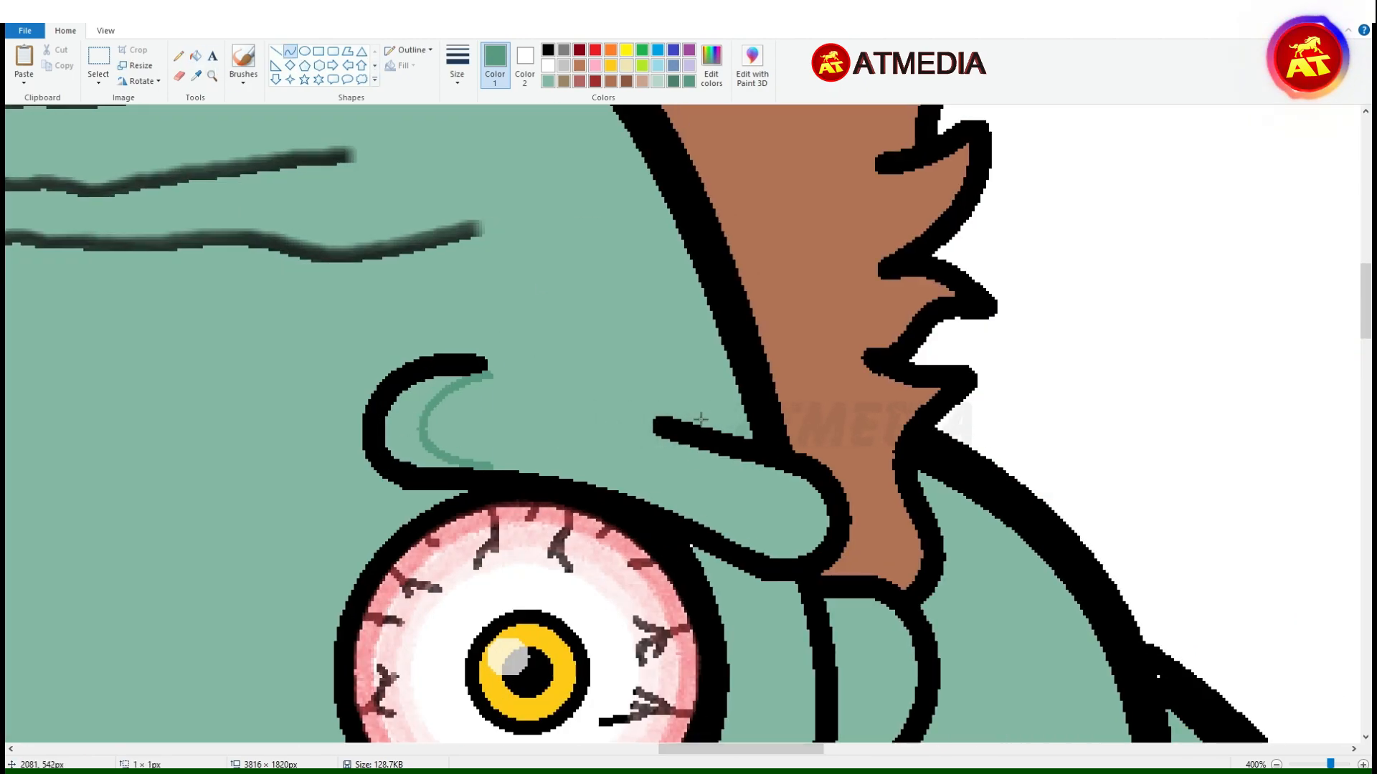
drag(746, 458, 707, 534)
drag(761, 502, 828, 504)
click(196, 55)
click(403, 431)
click(812, 510)
Add pale-green highlights along the middle of both brows.
mouse_move(741, 749)
mouse_down()
mouse_move(623, 749)
mouse_move(743, 749)
mouse_up()
click(196, 55)
click(585, 449)
click(275, 51)
click(289, 51)
drag(480, 422, 638, 488)
click(195, 56)
click(659, 476)
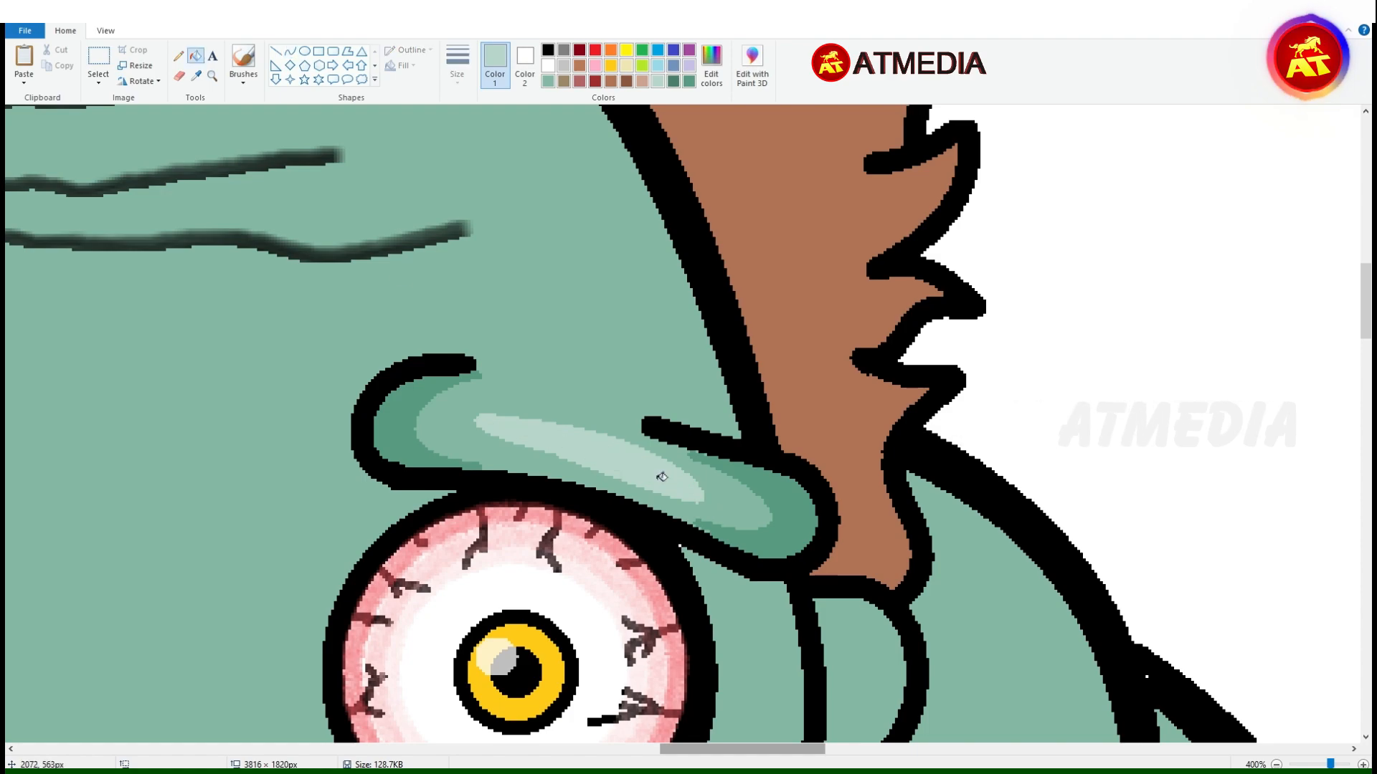
Outline a dark-green shadow on the body below the left ear, jaw and chin with curves.
ctrl+scroll(661, 477, down, 1)
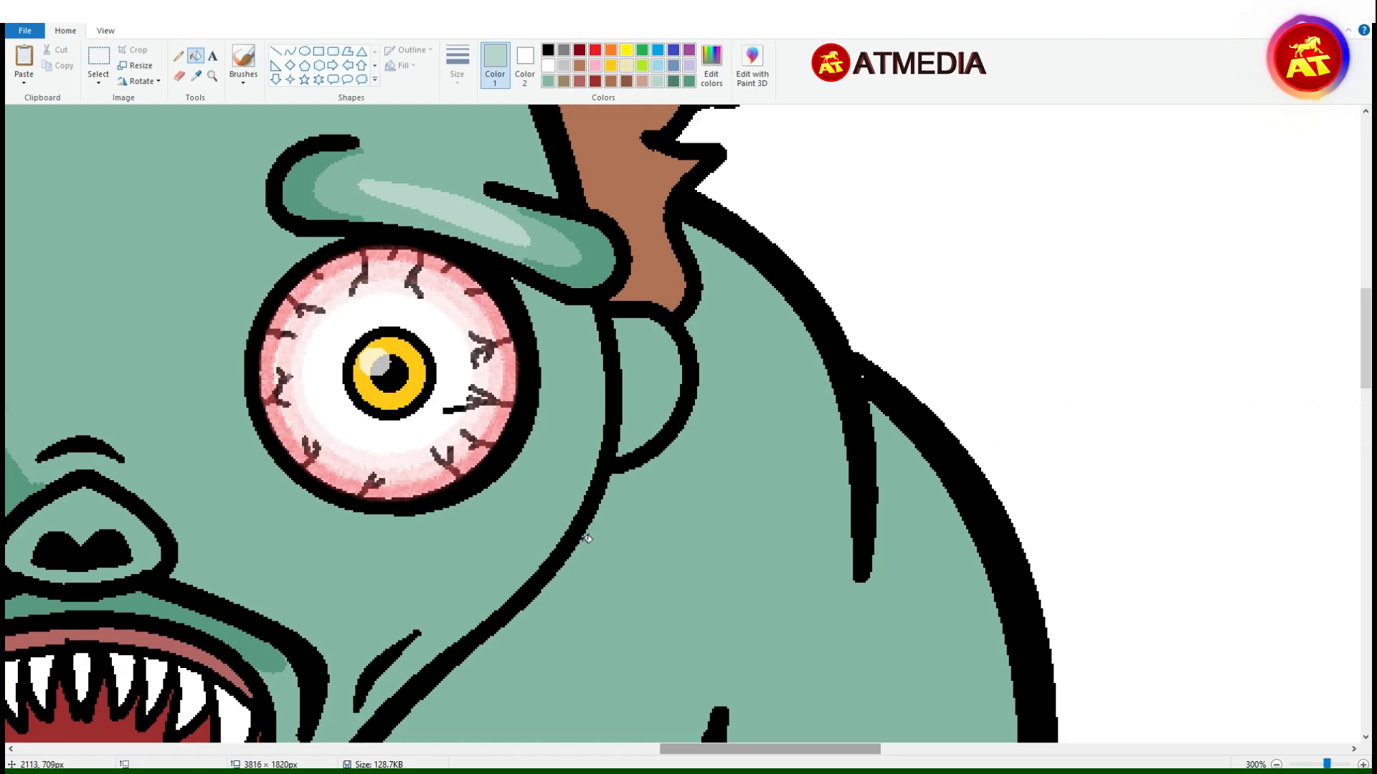
ctrl+scroll(587, 538, down, 3)
ctrl+scroll(657, 543, up, 1)
ctrl+scroll(753, 183, up, 1)
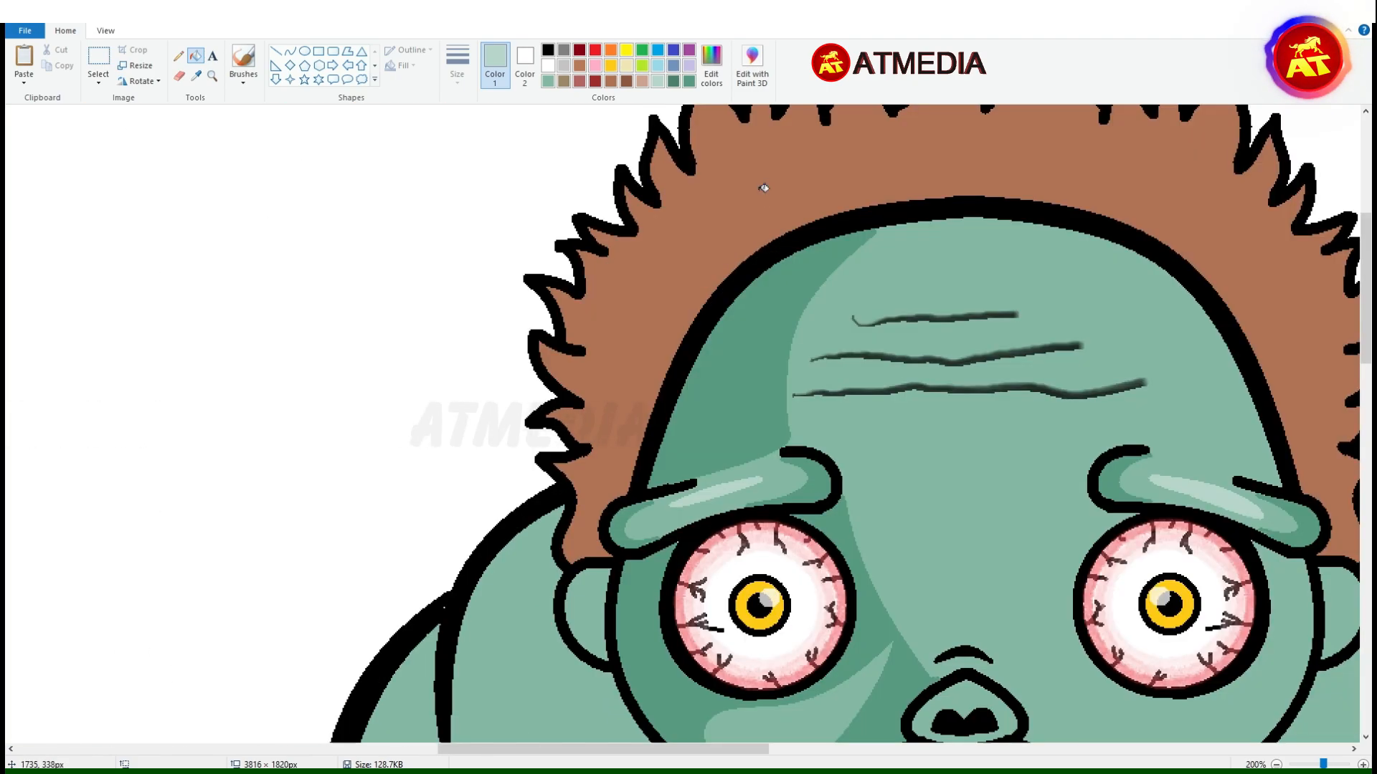
scroll(483, 153, down, 3)
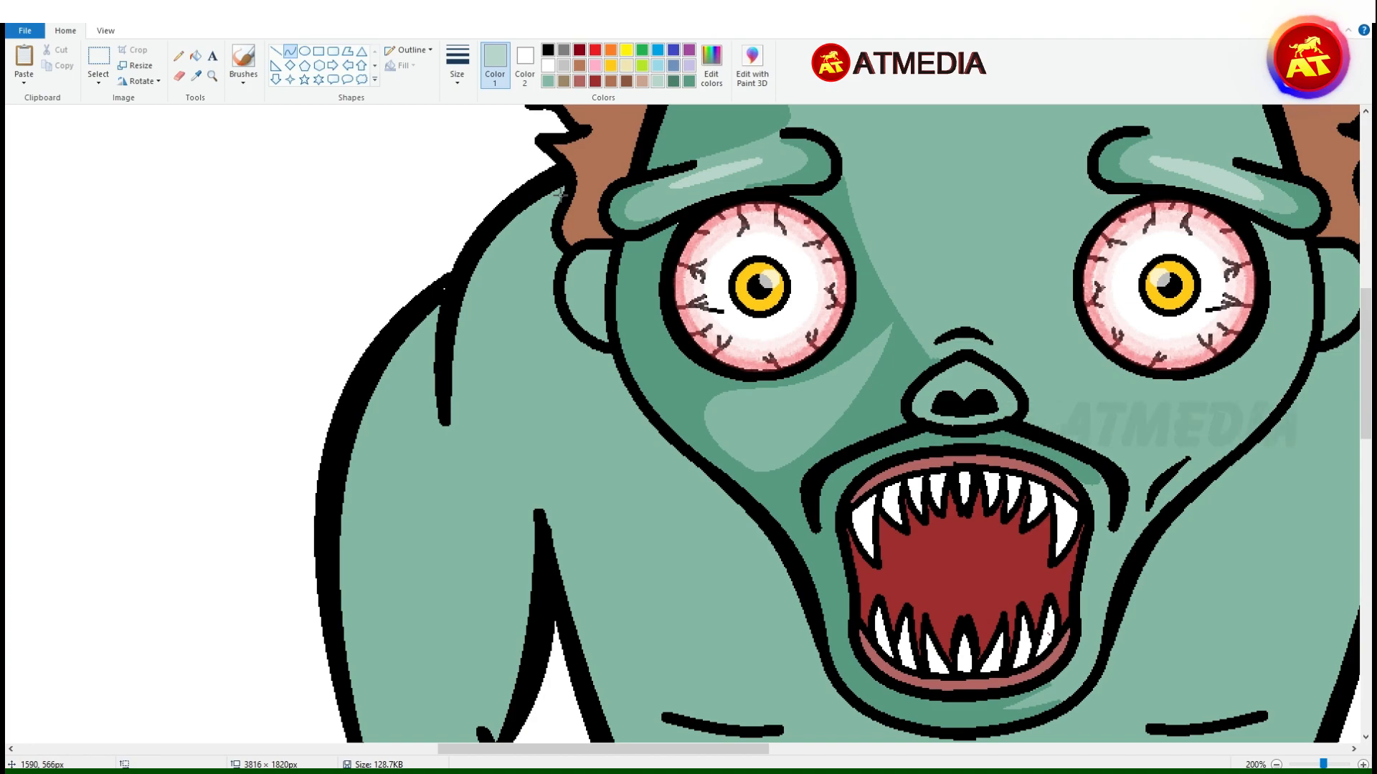
ctrl+scroll(560, 194, up, 1)
click(689, 81)
click(803, 296)
mouse_move(835, 258)
mouse_down()
mouse_move(823, 335)
mouse_move(896, 527)
mouse_up()
click(802, 423)
scroll(889, 459, down, 3)
drag(886, 188, 1111, 485)
click(914, 276)
scroll(913, 275, down, 5)
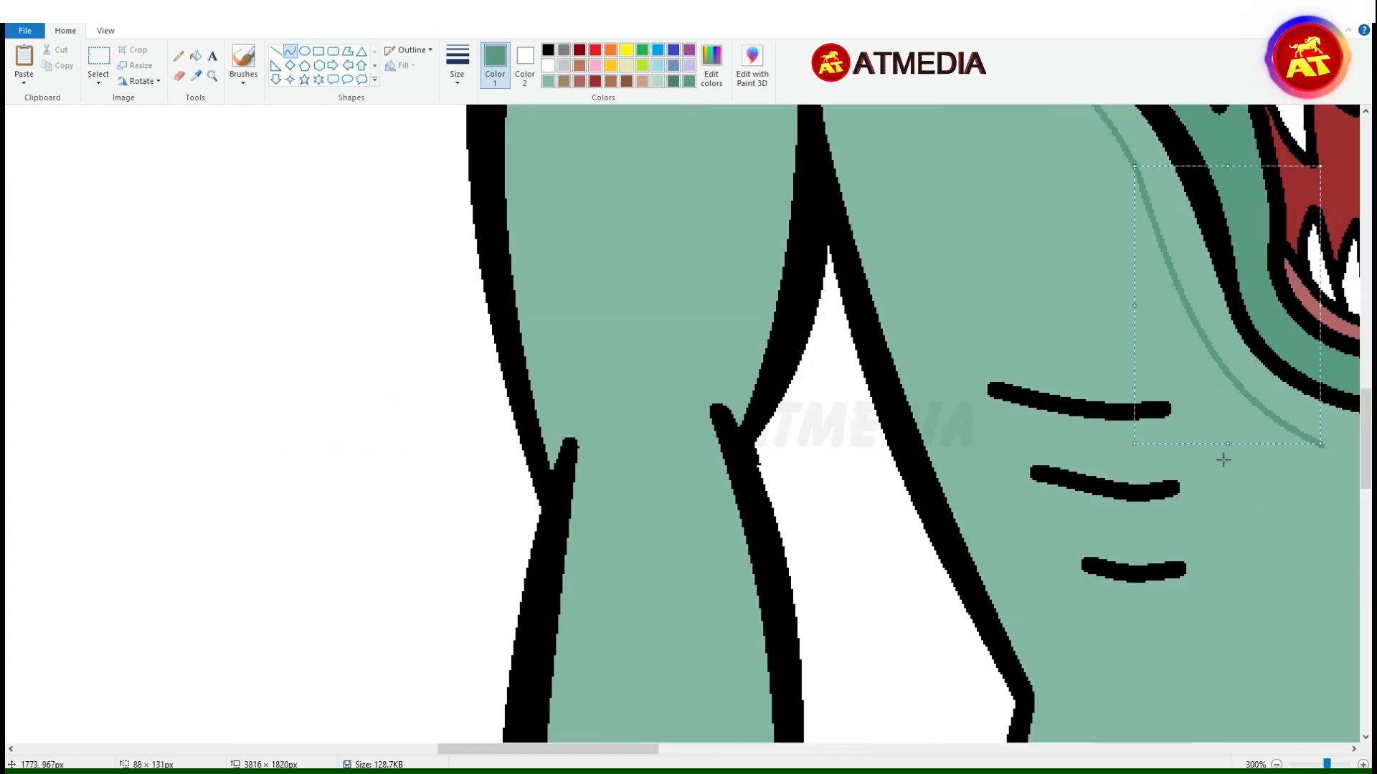
Outline dark-green shading along the left shoulder and on both sides of its crease.
scroll(958, 271, up, 9)
drag(683, 574, 678, 580)
click(712, 351)
scroll(689, 358, down, 2)
drag(638, 289, 651, 388)
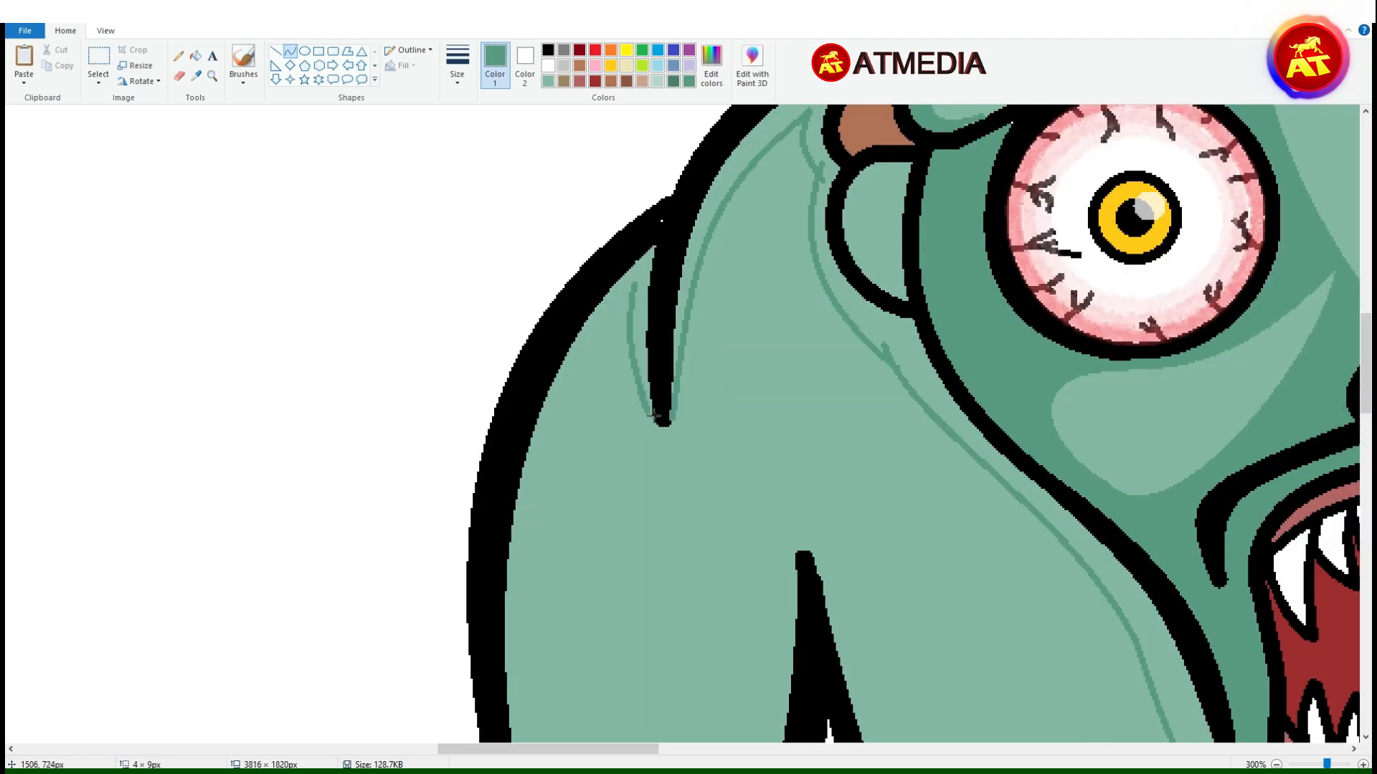
Outline dark-green shading along the outer and inner edges of the left upper arm down to the elbow.
scroll(588, 431, down, 4)
drag(640, 300, 572, 610)
scroll(566, 502, up, 2)
drag(527, 316, 521, 376)
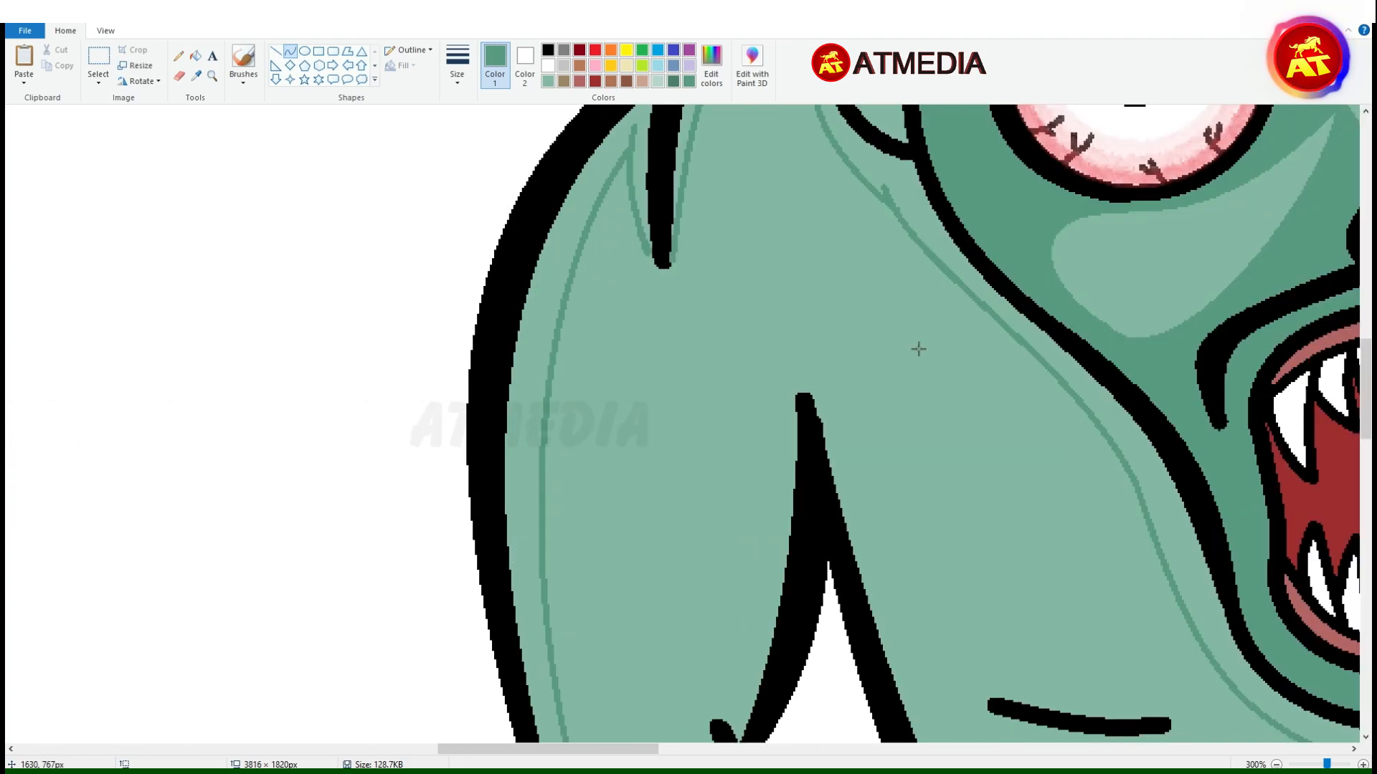
scroll(918, 349, down, 2)
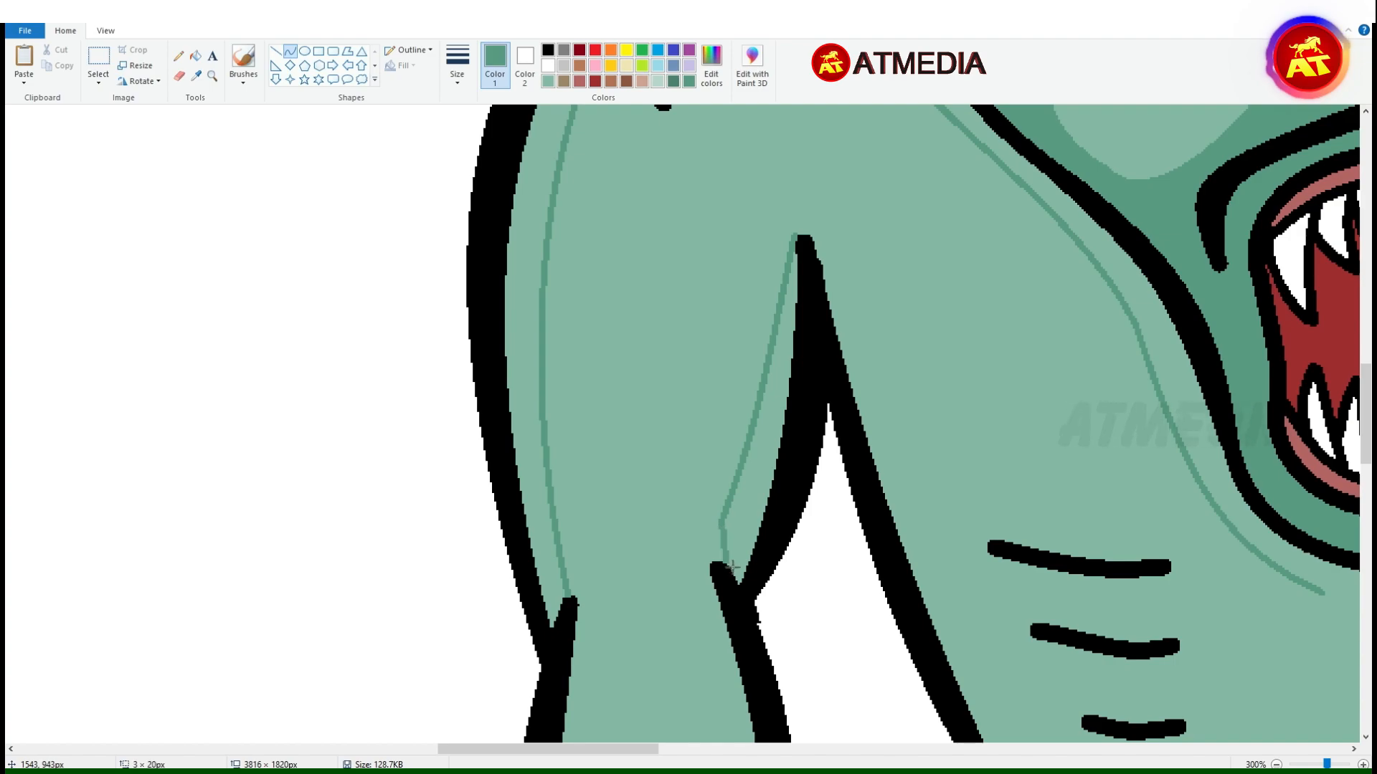
drag(731, 567, 701, 593)
drag(706, 556, 693, 554)
Outline dark-green shading along both edges of the left forearm down to the wrist.
scroll(743, 436, down, 8)
scroll(744, 437, up, 4)
scroll(789, 502, down, 14)
drag(702, 277, 612, 380)
scroll(817, 527, up, 4)
scroll(872, 459, down, 4)
click(871, 460)
scroll(838, 474, up, 10)
scroll(838, 474, down, 12)
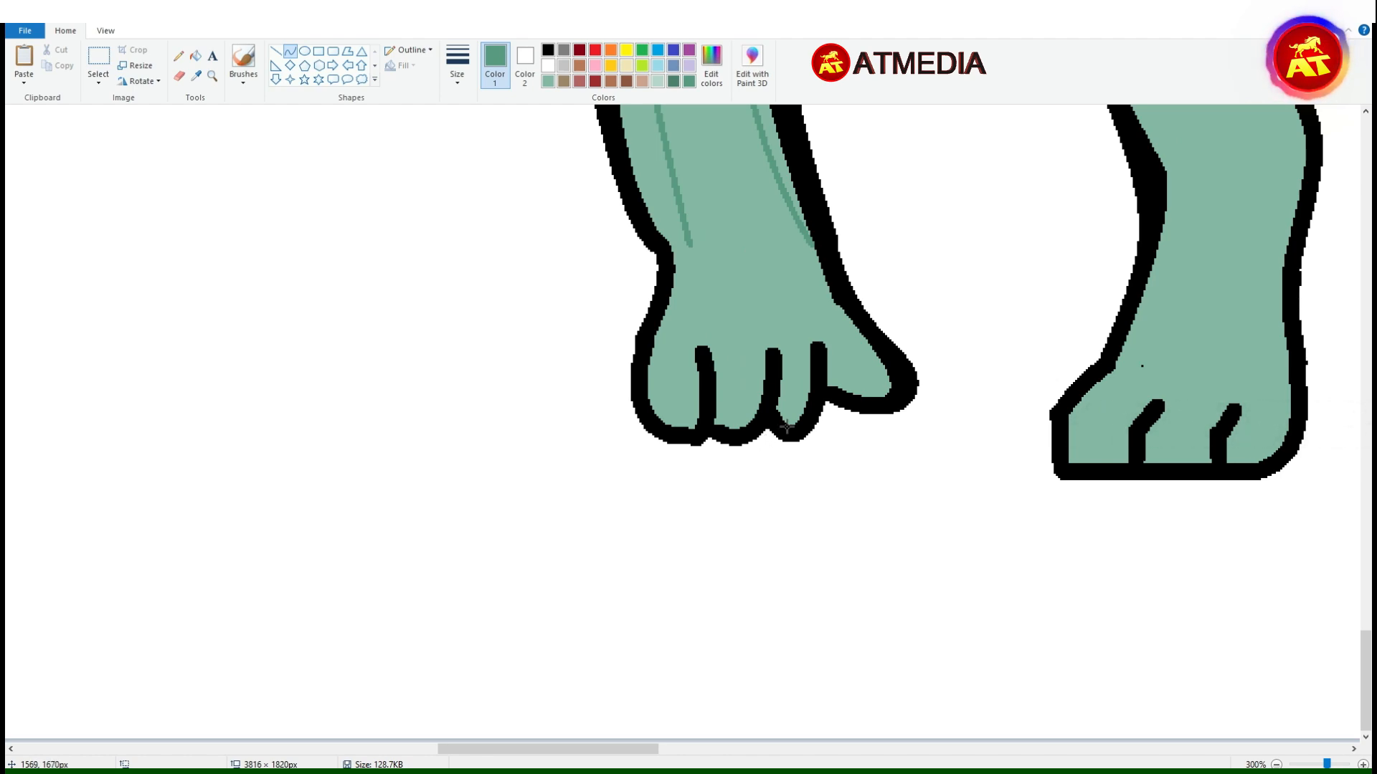
Outline dark-green shading from the left wrist into the outer finger of the hand.
drag(691, 244, 655, 396)
drag(692, 288, 710, 287)
drag(660, 359, 655, 396)
drag(673, 409, 684, 437)
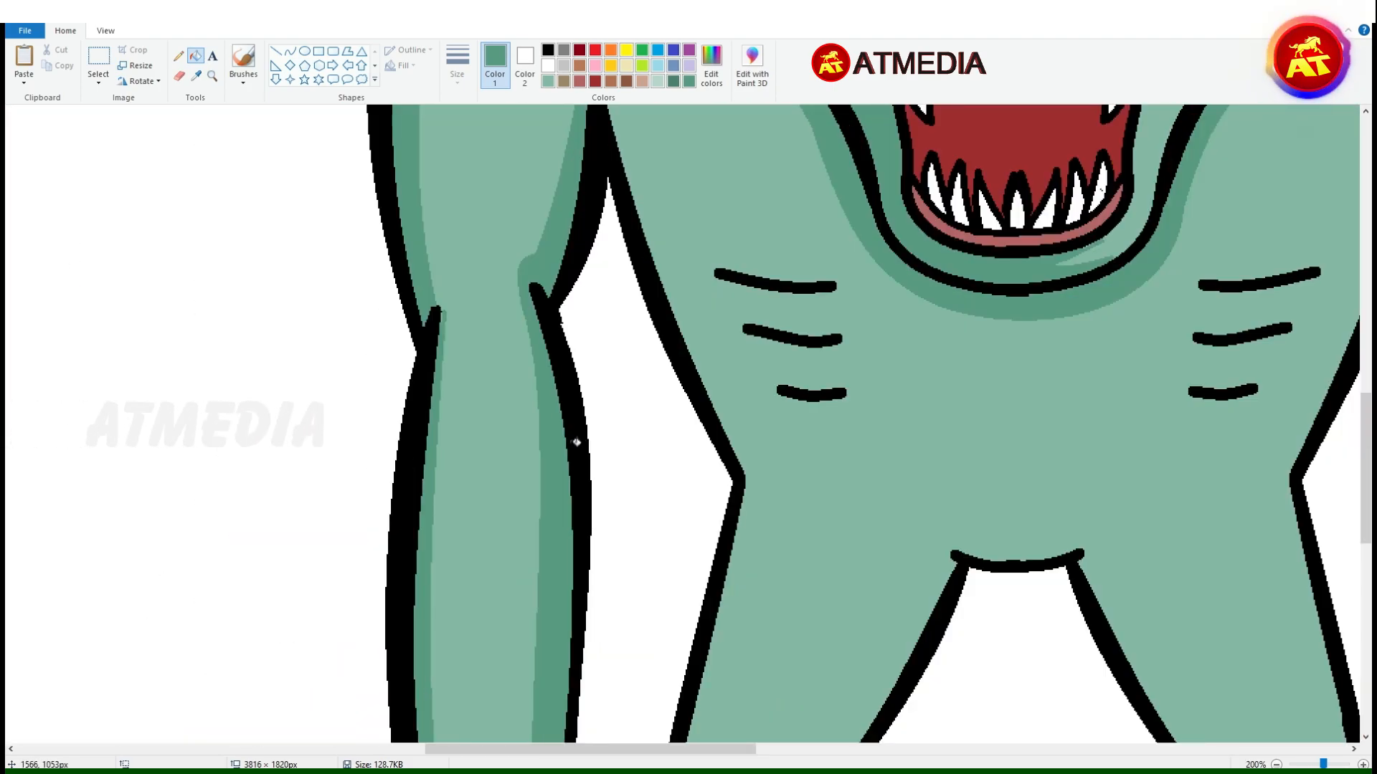
Outline dark-green shading along the inner edge of the left lower leg, heel and foot.
click(290, 51)
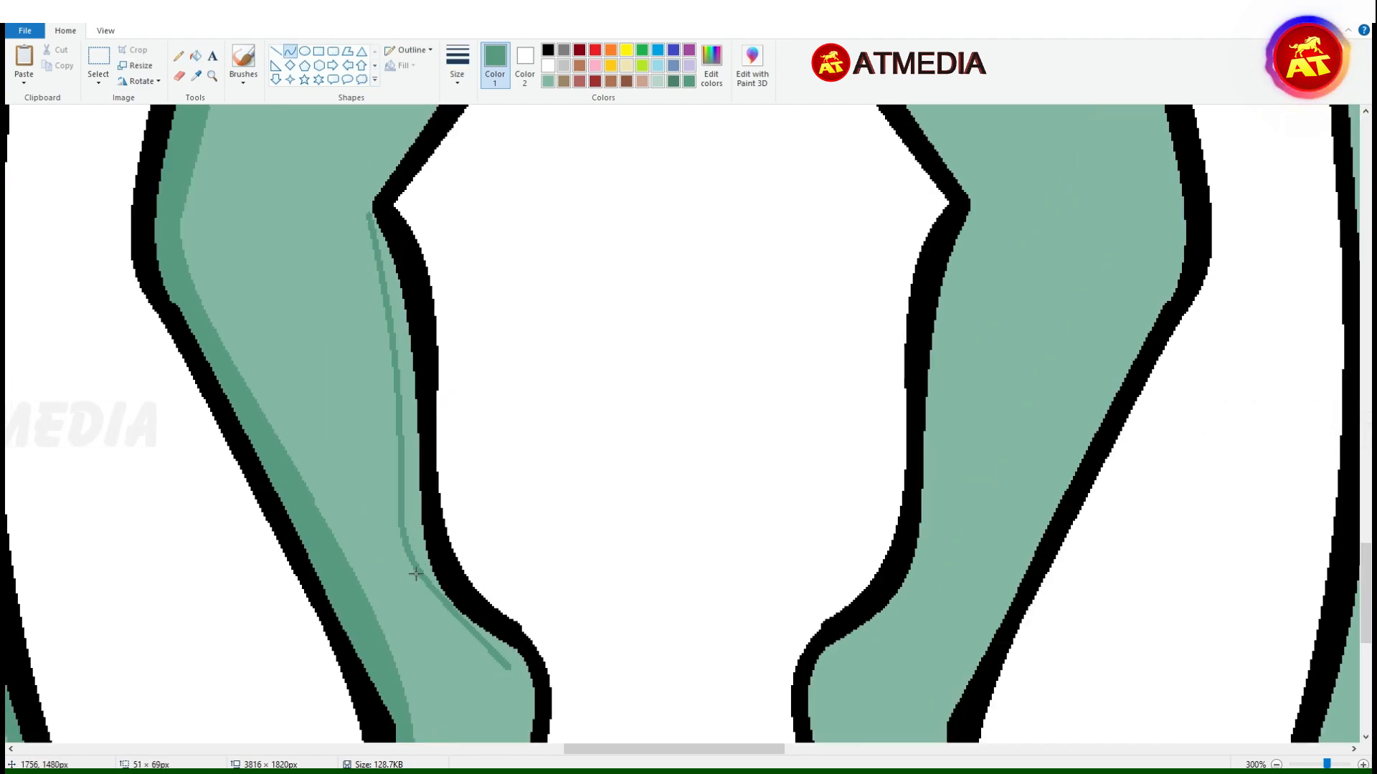
click(474, 641)
scroll(502, 609, down, 3)
drag(520, 356, 503, 609)
click(525, 416)
click(496, 538)
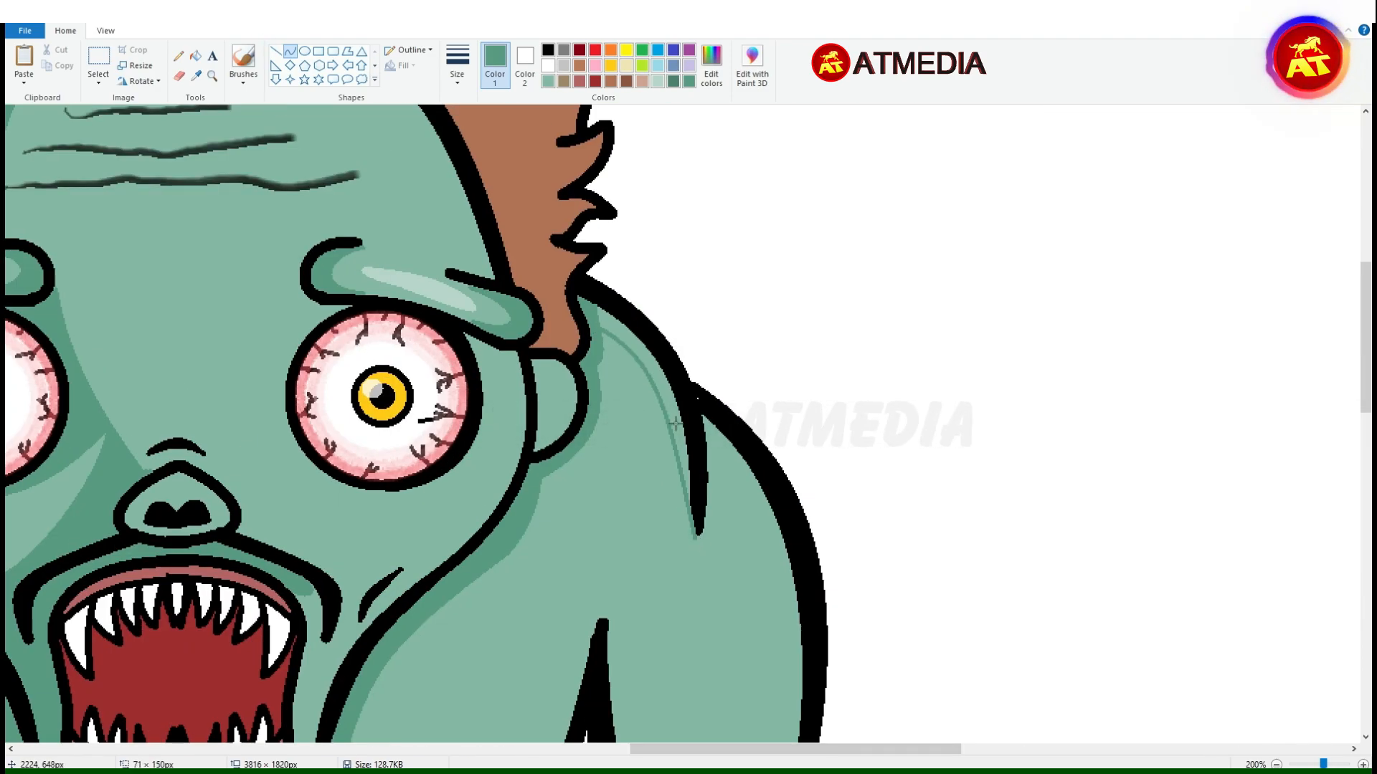
Outline dark-green shading along the outer and inner edges of the right upper arm.
drag(761, 524, 768, 555)
scroll(768, 555, down, 1)
drag(753, 459, 784, 437)
scroll(768, 317, down, 2)
scroll(718, 359, up, 1)
drag(610, 303, 659, 518)
click(707, 480)
Outline dark-green shading along the inner edge of the right forearm down to the wrist.
scroll(684, 501, down, 1)
scroll(645, 401, down, 4)
drag(658, 369, 639, 430)
scroll(649, 431, up, 2)
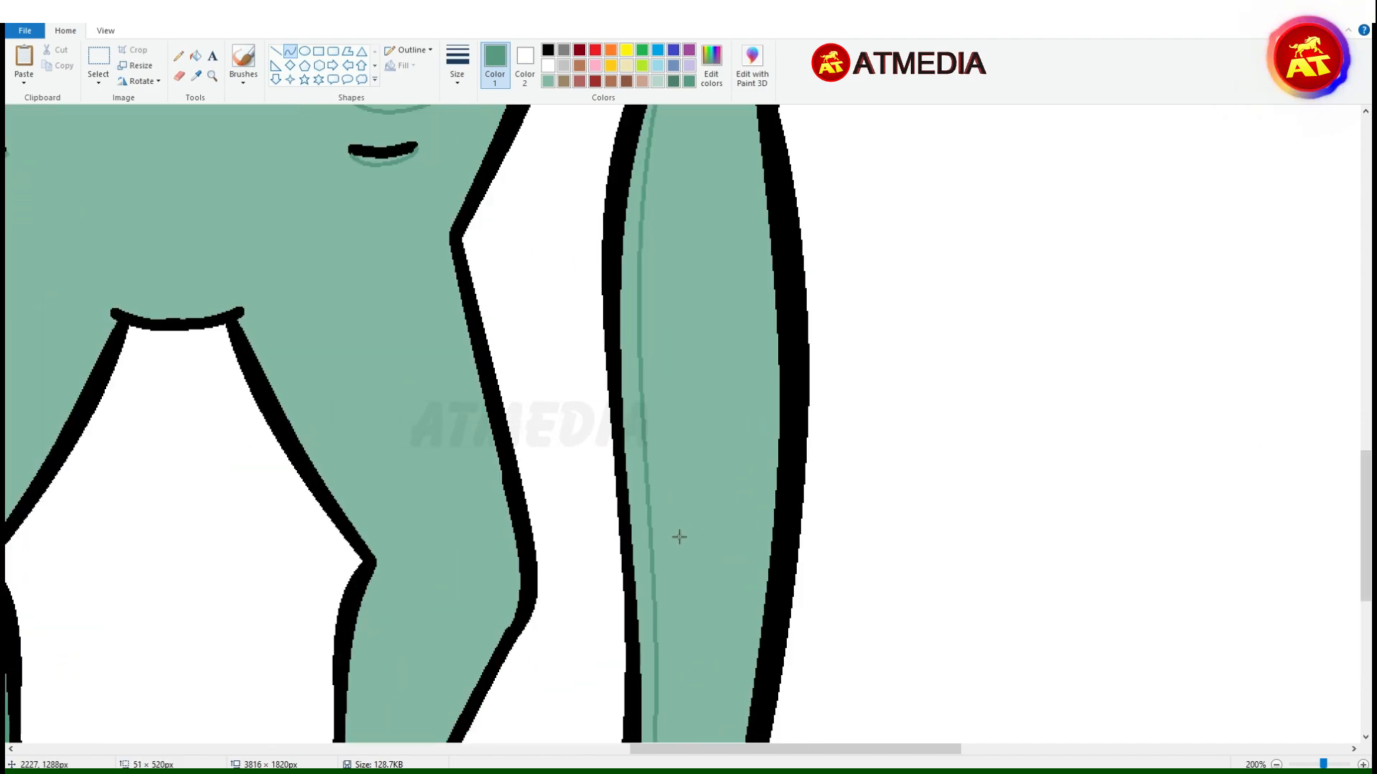
scroll(679, 537, down, 3)
drag(651, 309, 566, 537)
drag(609, 423, 636, 430)
Outline dark-green shading along the outer edge of the right forearm.
scroll(744, 378, up, 8)
scroll(718, 394, down, 9)
mouse_move(743, 378)
mouse_down()
mouse_move(697, 398)
mouse_move(773, 402)
mouse_up()
scroll(717, 399, up, 6)
scroll(778, 430, down, 6)
click(840, 495)
scroll(884, 337, up, 4)
scroll(885, 337, down, 3)
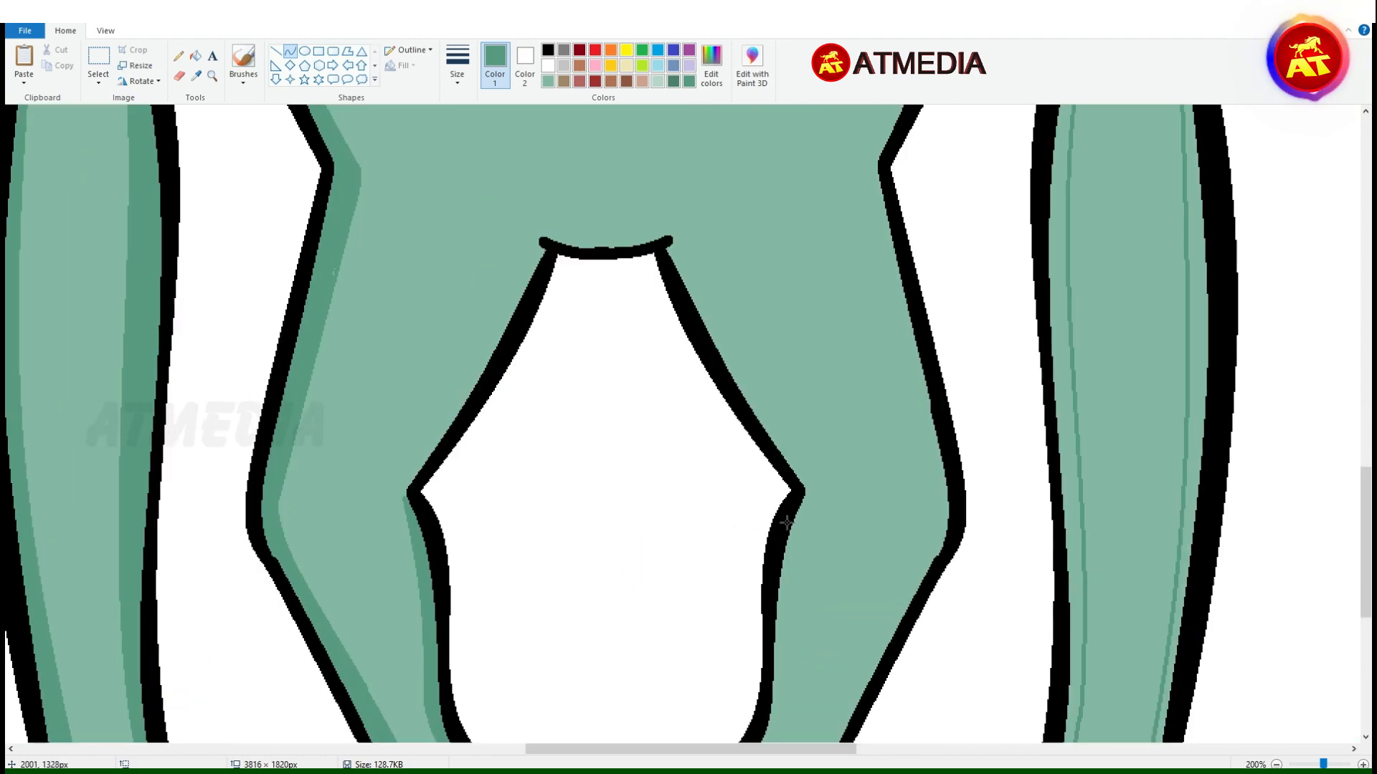
Outline dark-green shading around the crotch and inner thighs and down the inner right lower leg.
scroll(792, 328, up, 4)
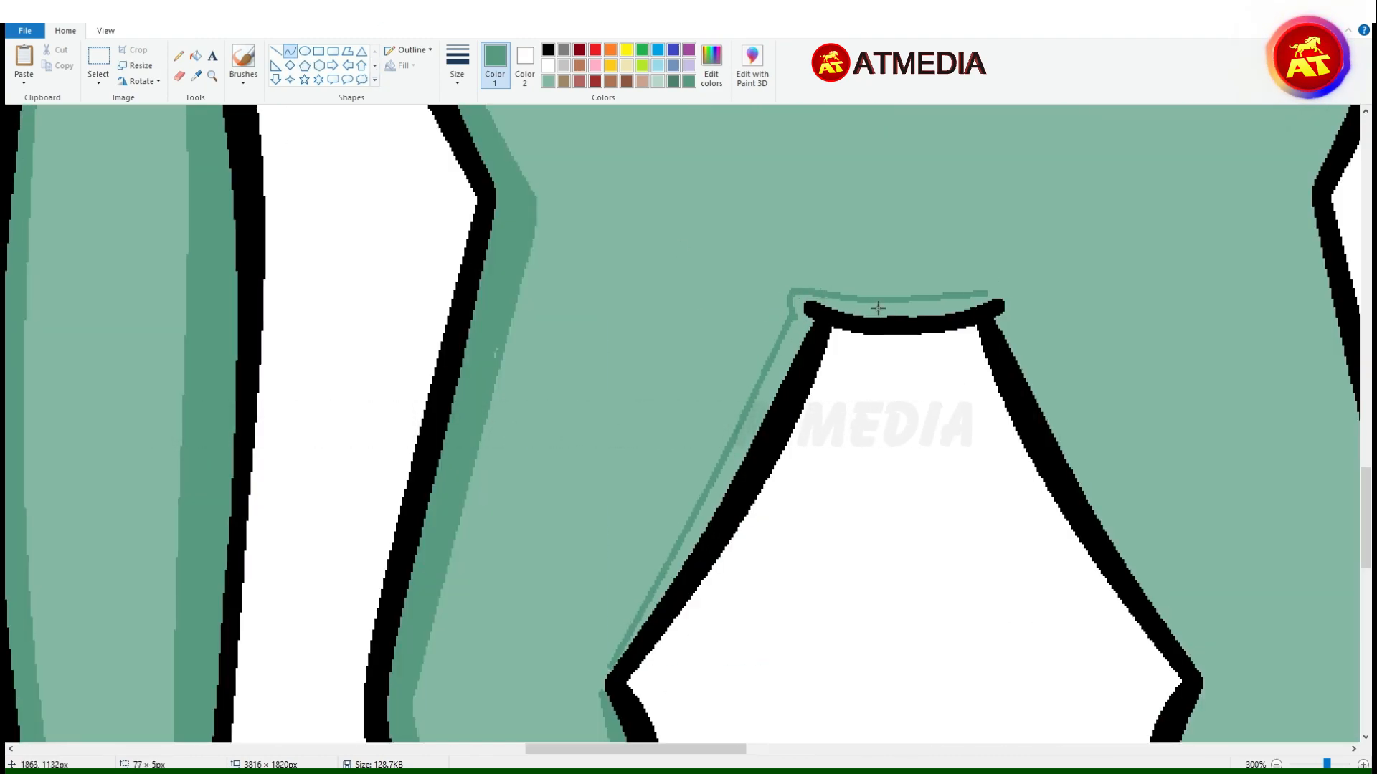
scroll(1168, 574, down, 6)
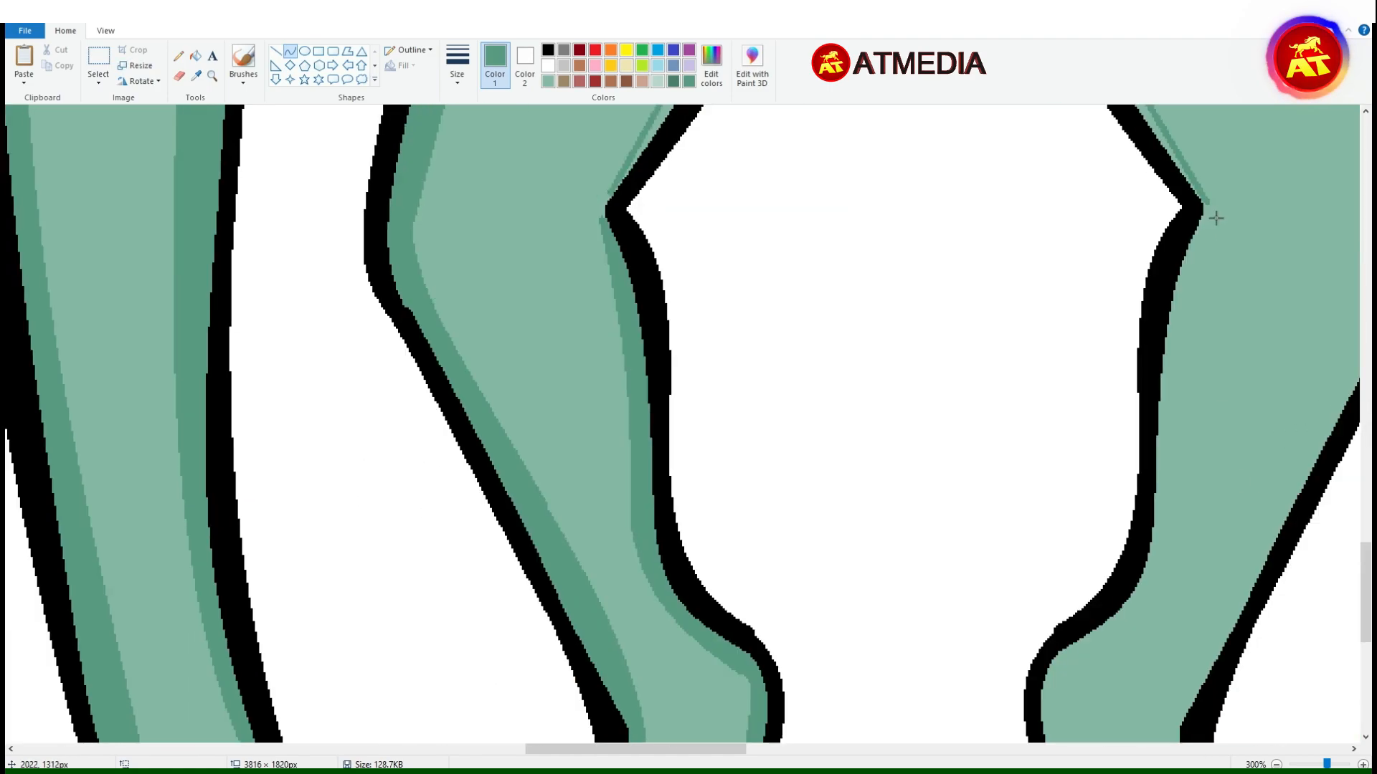
scroll(1293, 418, down, 2)
drag(1176, 377, 1063, 520)
drag(1121, 450, 1125, 489)
Outline dark-green shading along the inner edge of the right foot from the heel to the toes.
scroll(1111, 459, down, 2)
drag(1089, 348, 1083, 576)
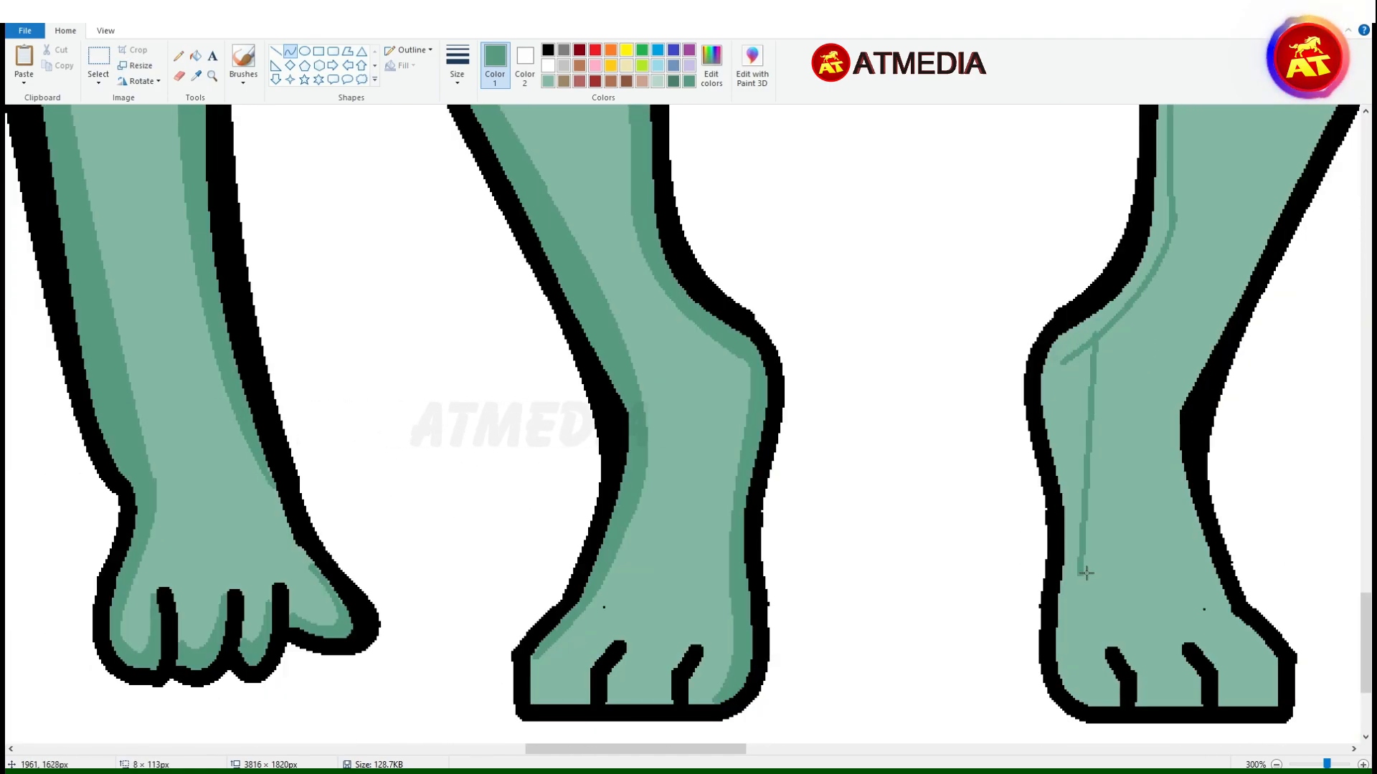
drag(1084, 452, 1067, 437)
scroll(1083, 345, down, 3)
drag(1083, 333, 1104, 465)
drag(1087, 422, 1065, 422)
scroll(1173, 425, down, 1)
scroll(962, 369, up, 11)
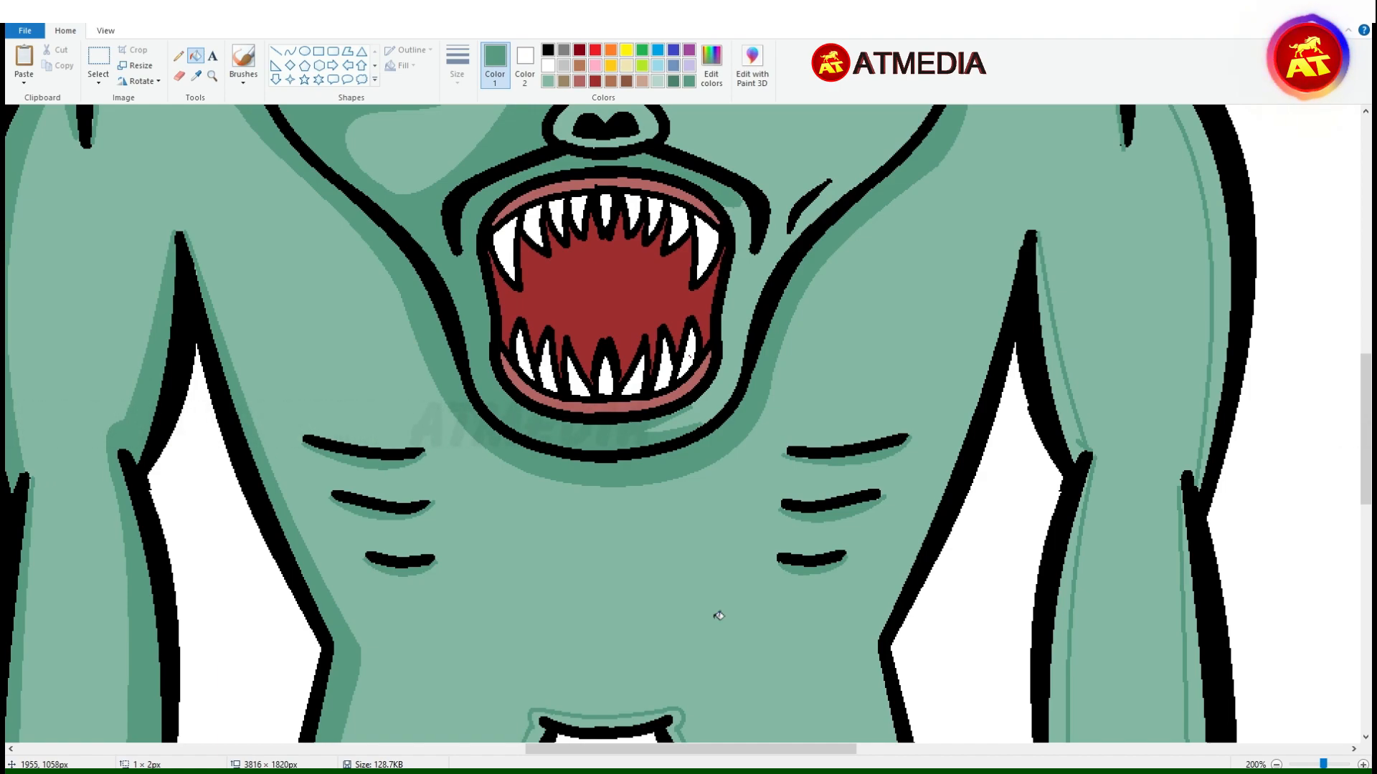
Fill the outlined shading on the right foot, the crotch and both edges of the right forearm with dark green.
scroll(719, 616, down, 5)
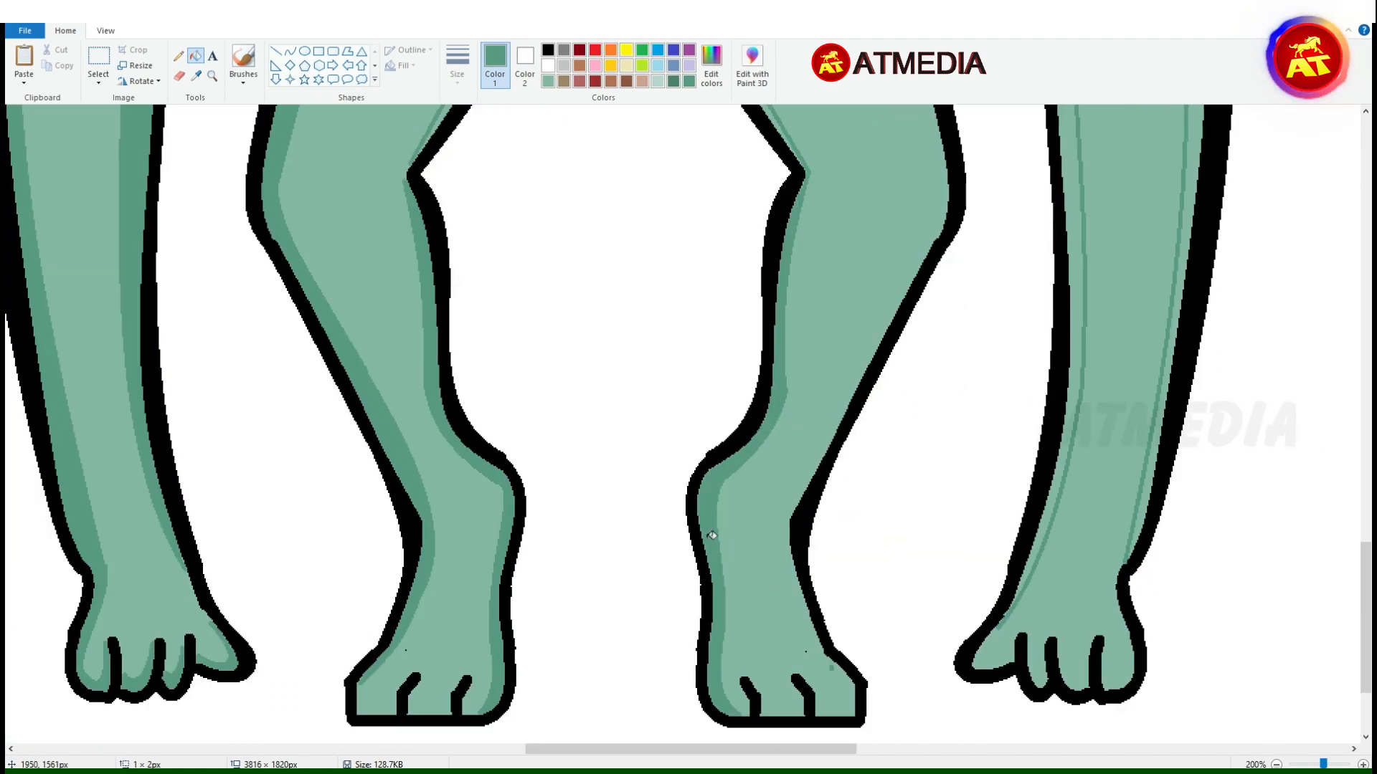
click(714, 527)
scroll(713, 527, up, 2)
click(674, 242)
click(1061, 402)
click(1199, 401)
scroll(805, 375, down, 1)
scroll(805, 375, down, 2)
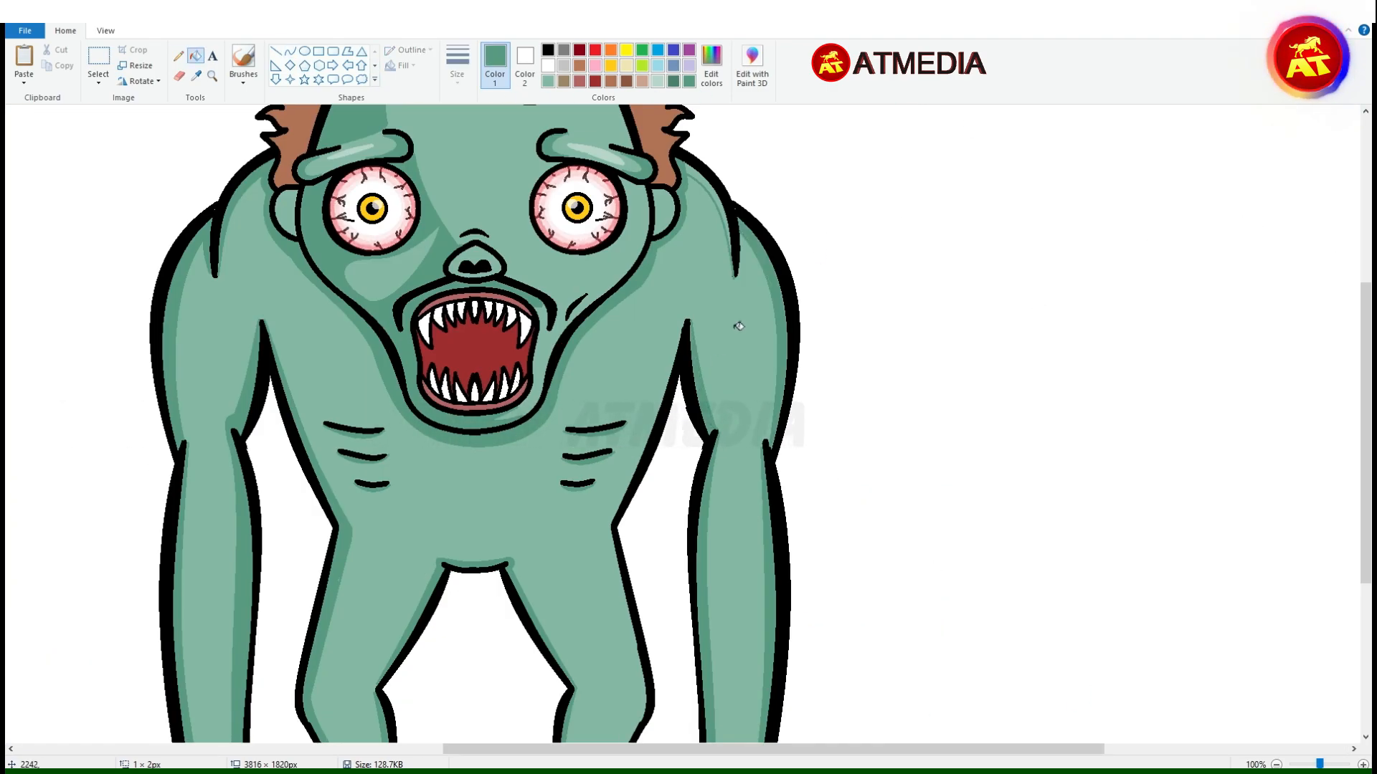
Outline a highlight on the left upper arm with curves and fill it with light green.
scroll(739, 326, down, 3)
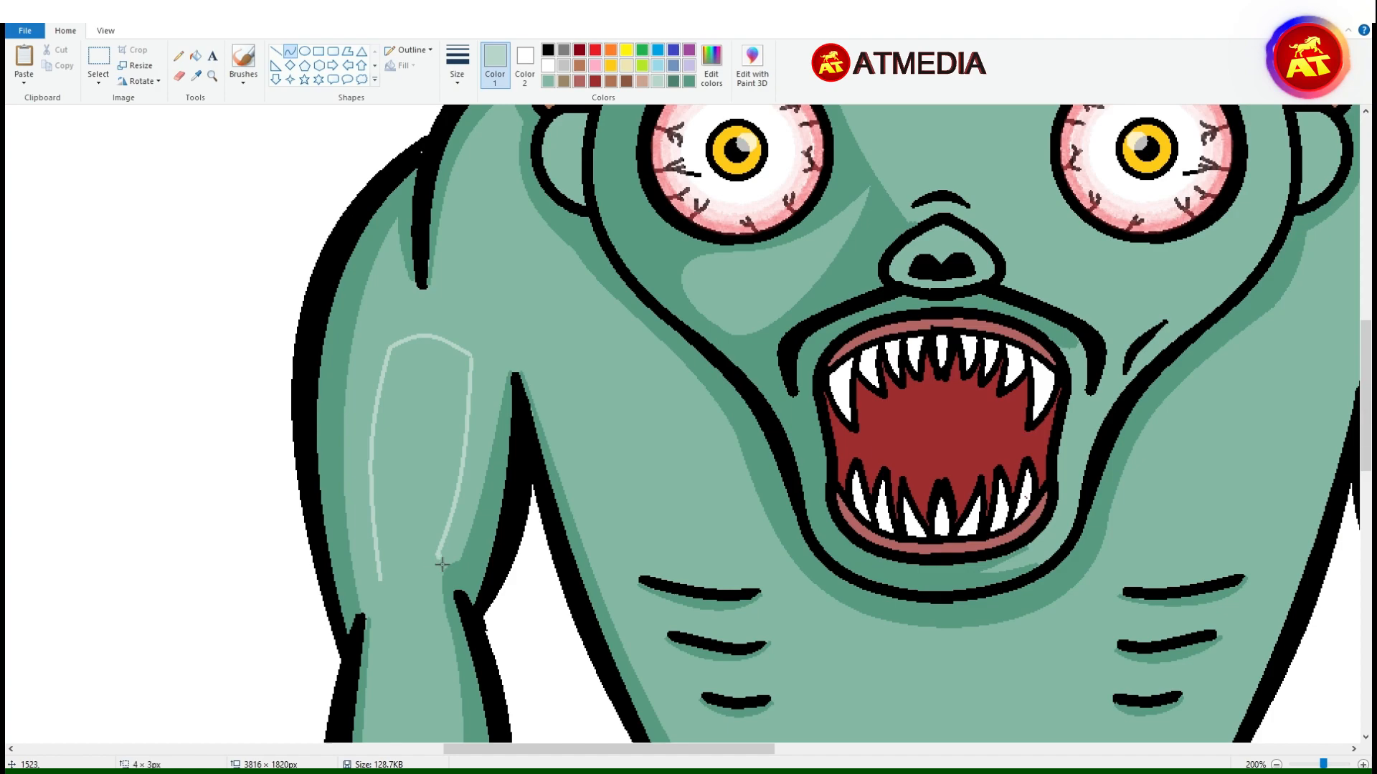
click(421, 581)
scroll(429, 236, down, 4)
scroll(429, 236, up, 4)
click(423, 445)
click(423, 445)
Outline a long highlight down the left forearm and fill it with light green.
scroll(423, 444, down, 4)
click(291, 53)
mouse_move(393, 294)
mouse_down()
mouse_move(456, 694)
mouse_move(430, 301)
mouse_move(476, 535)
mouse_move(487, 532)
mouse_up()
scroll(523, 516, up, 3)
click(411, 284)
scroll(476, 535, down, 4)
click(435, 371)
scroll(848, 329, down, 2)
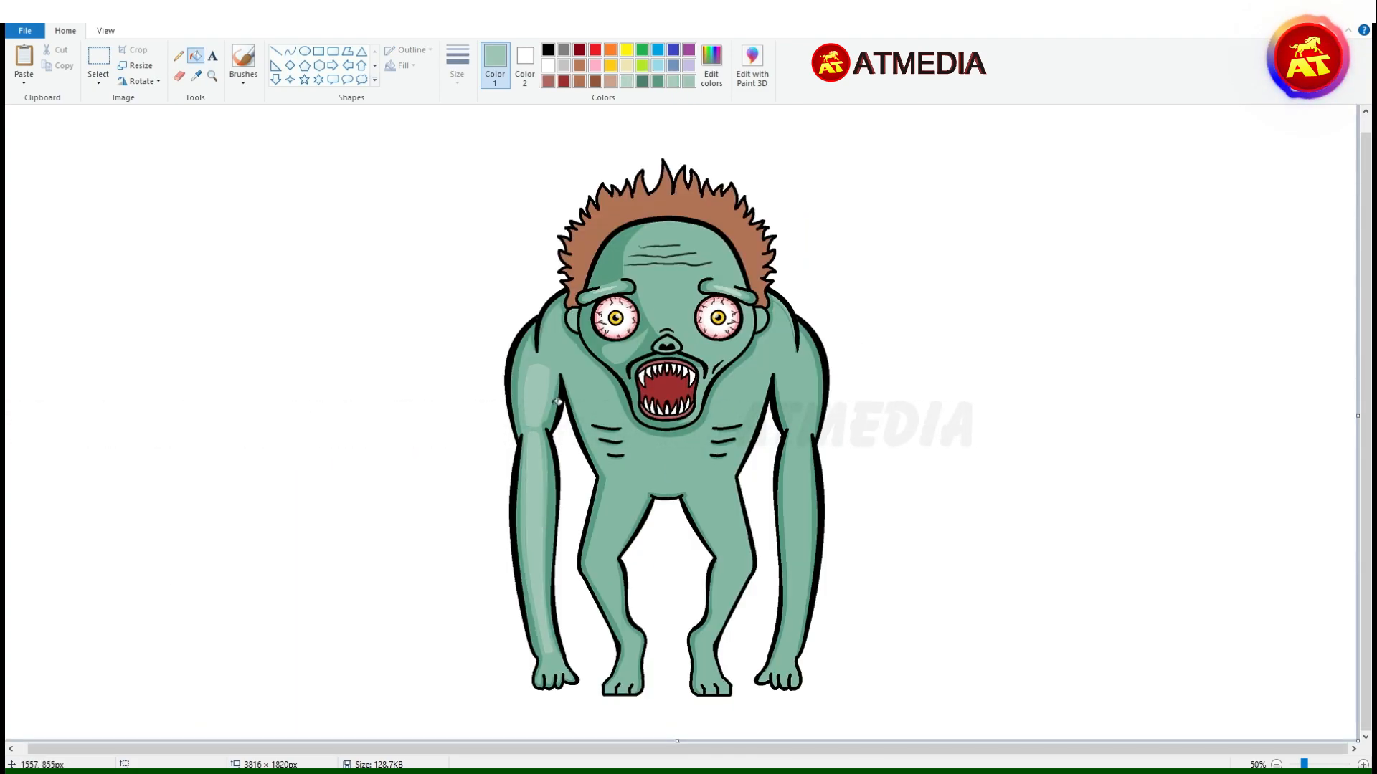
Outline a light-green highlight along the left leg from the top of the thigh to the heel.
scroll(1065, 654, up, 1)
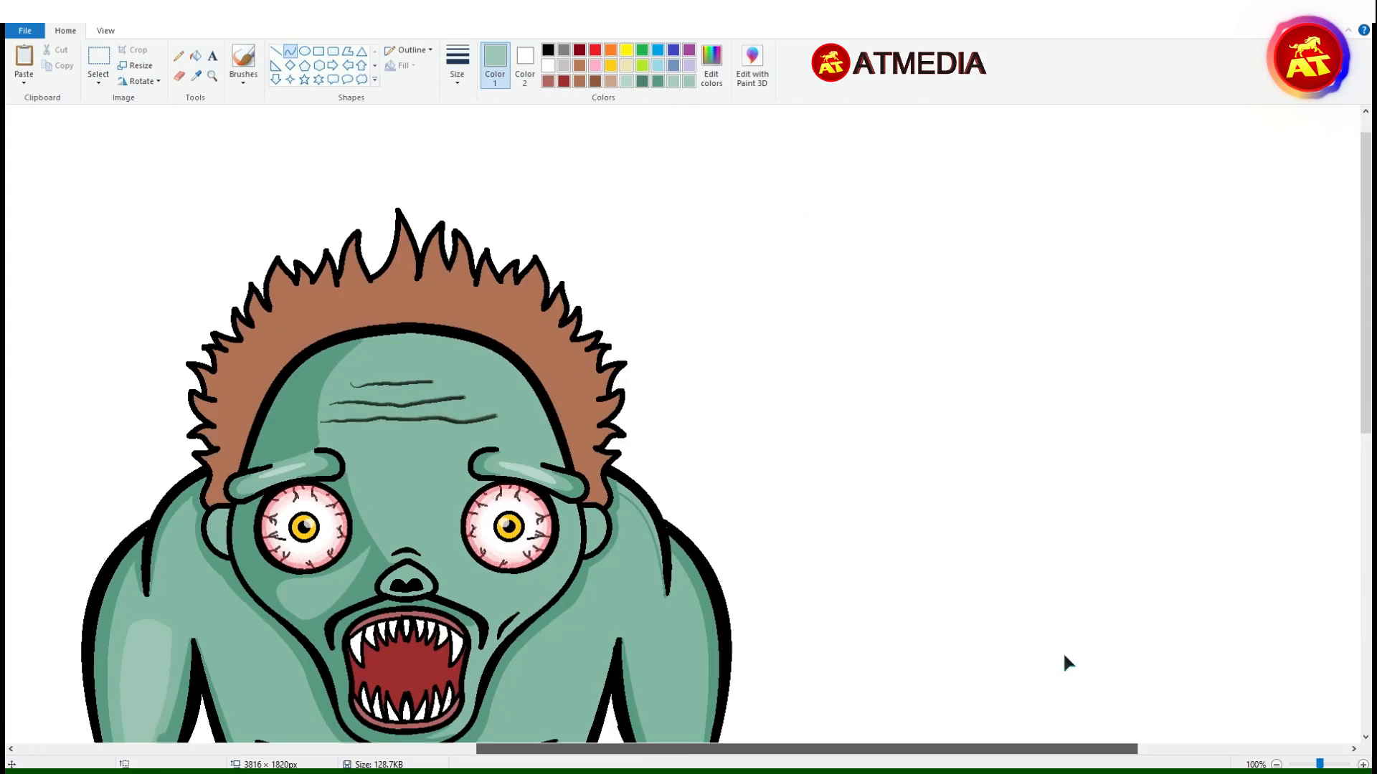
scroll(1065, 654, up, 1)
scroll(925, 394, down, 10)
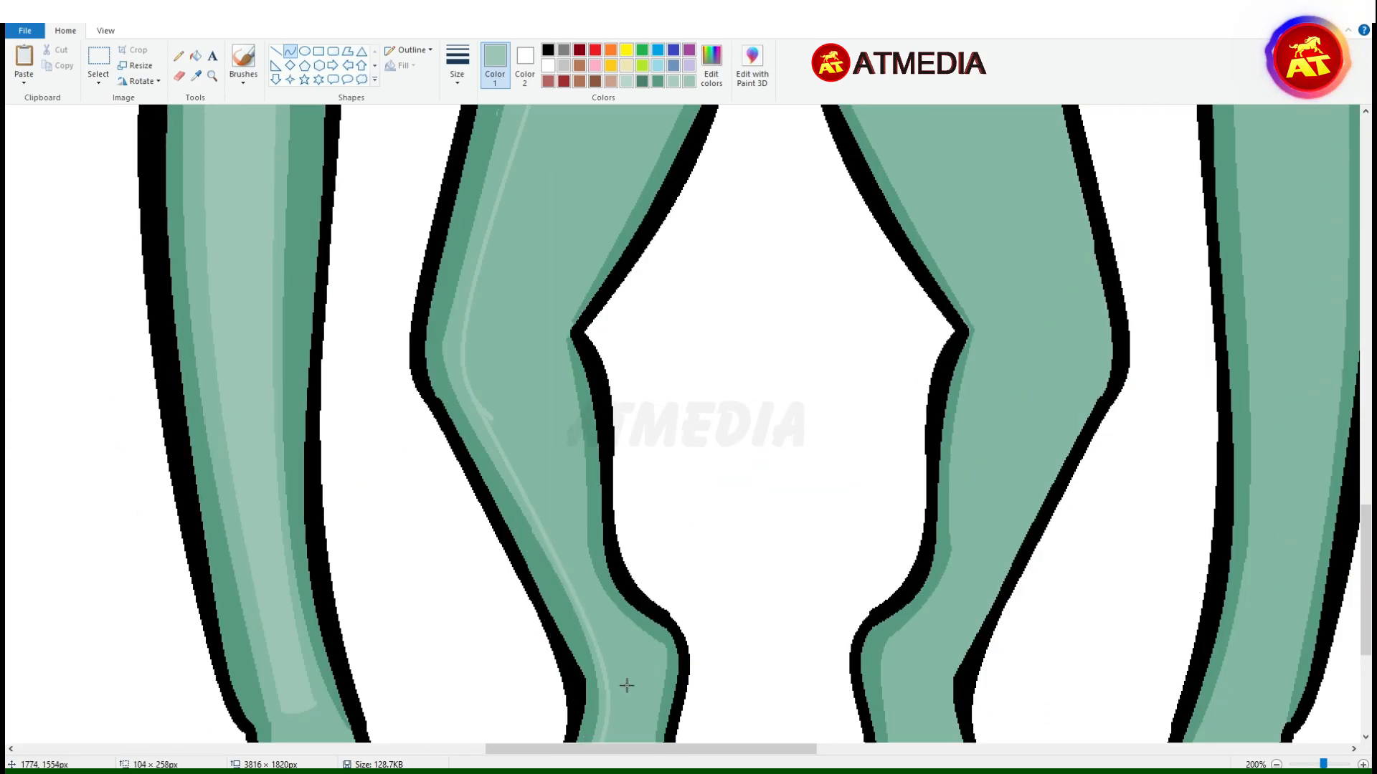
drag(624, 682, 603, 614)
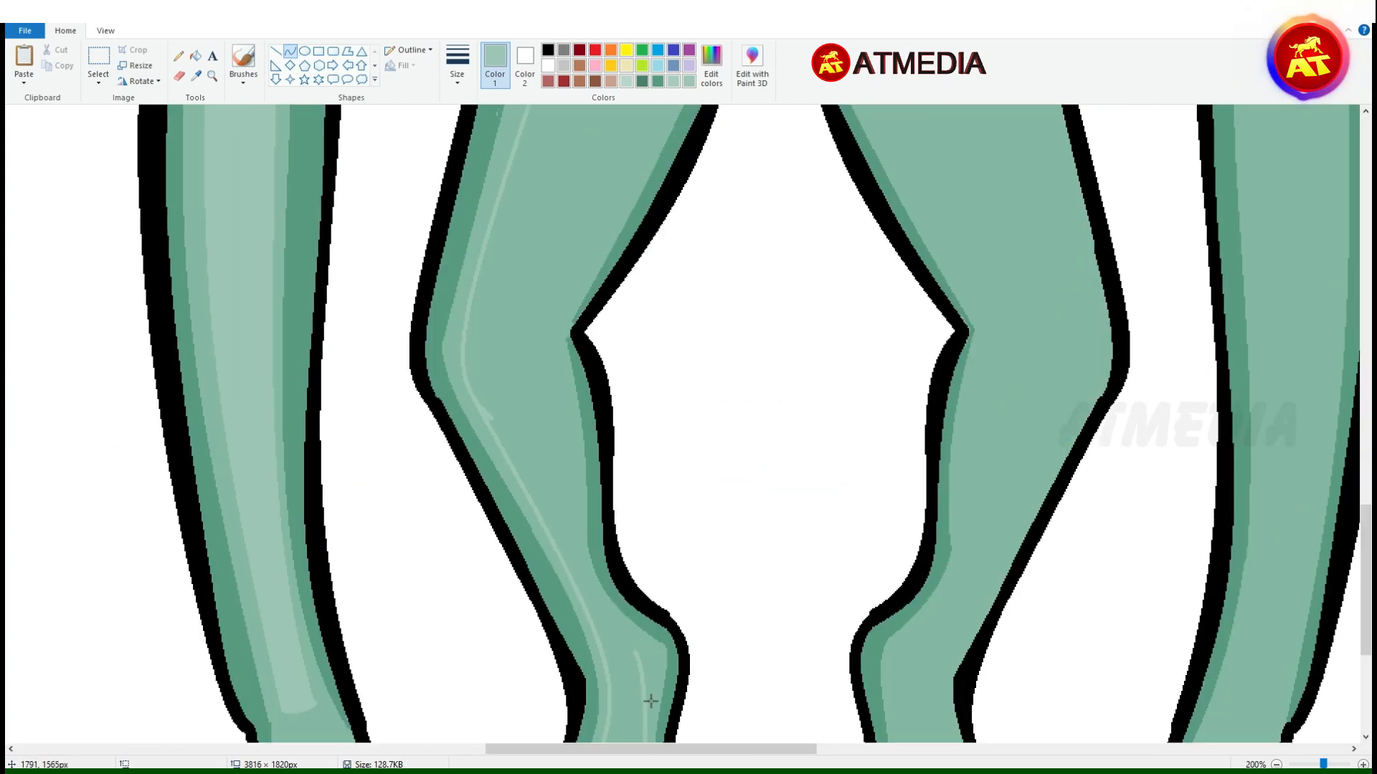
scroll(595, 588, up, 2)
drag(584, 717, 546, 460)
drag(565, 589, 571, 582)
drag(680, 212, 595, 188)
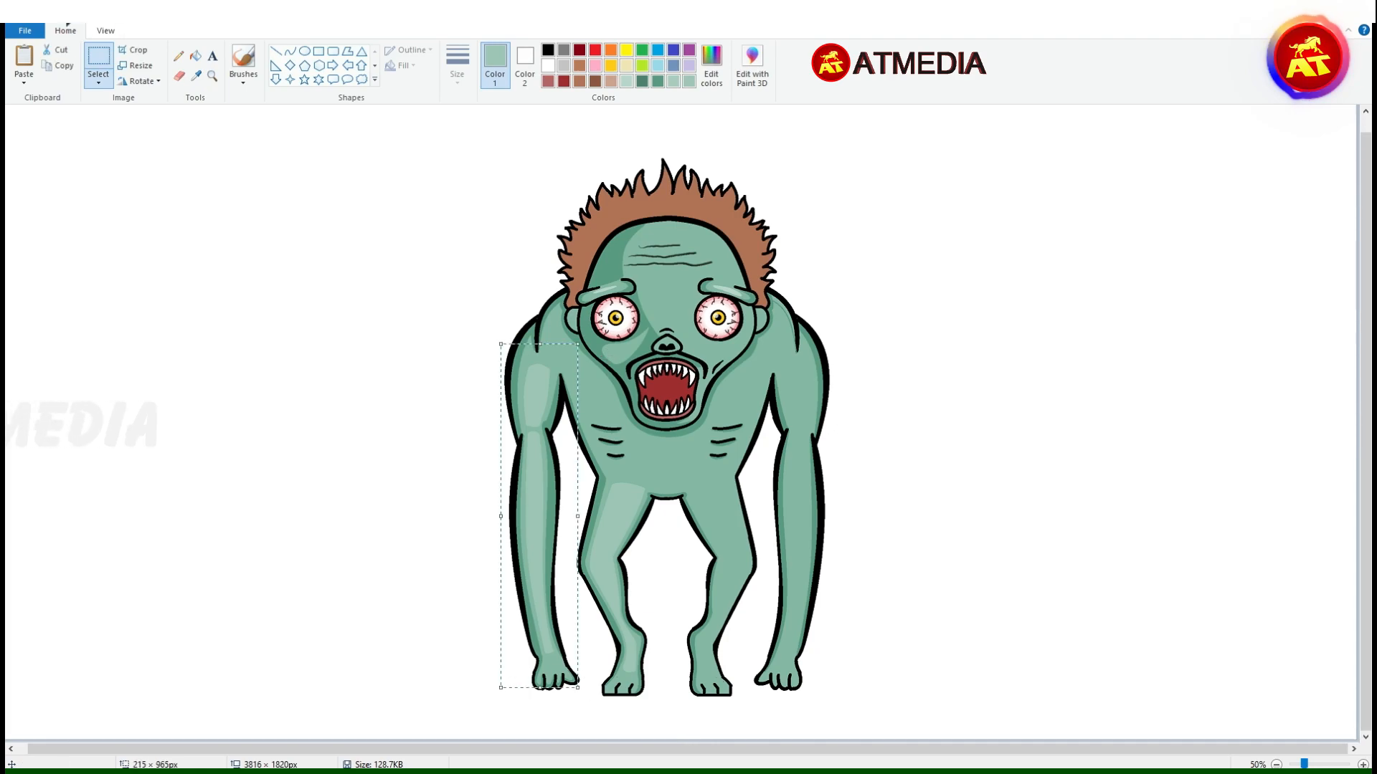
Copy the selected left arm, flip the copy horizontally and align it over the right arm.
click(57, 65)
click(24, 58)
click(141, 81)
drag(45, 251, 766, 497)
click(136, 161)
key(Right)
key(Right)
key(Right)
key(Right)
key(Right)
key(Right)
key(Up)
key(Up)
key(Up)
key(Up)
key(Up)
key(Up)
key(Up)
key(Up)
key(Up)
key(Up)
key(Up)
key(Up)
key(Up)
key(Up)
key(Right)
key(Right)
key(Right)
key(Right)
key(Right)
key(Right)
key(Right)
key(Right)
click(941, 344)
Copy the highlighted left leg, flip the copy horizontally and align it over the right leg.
drag(574, 470, 656, 706)
click(58, 65)
click(24, 58)
click(140, 81)
click(136, 160)
drag(61, 180, 737, 543)
key(Left)
key(Left)
key(Left)
key(Left)
key(Left)
key(Left)
key(Left)
key(Left)
key(Left)
key(Left)
click(931, 483)
Outline a highlight on the left side of the chest with curves and fill it with light green.
scroll(249, 449, up, 1)
drag(689, 750, 1090, 749)
scroll(688, 445, up, 1)
scroll(688, 444, down, 8)
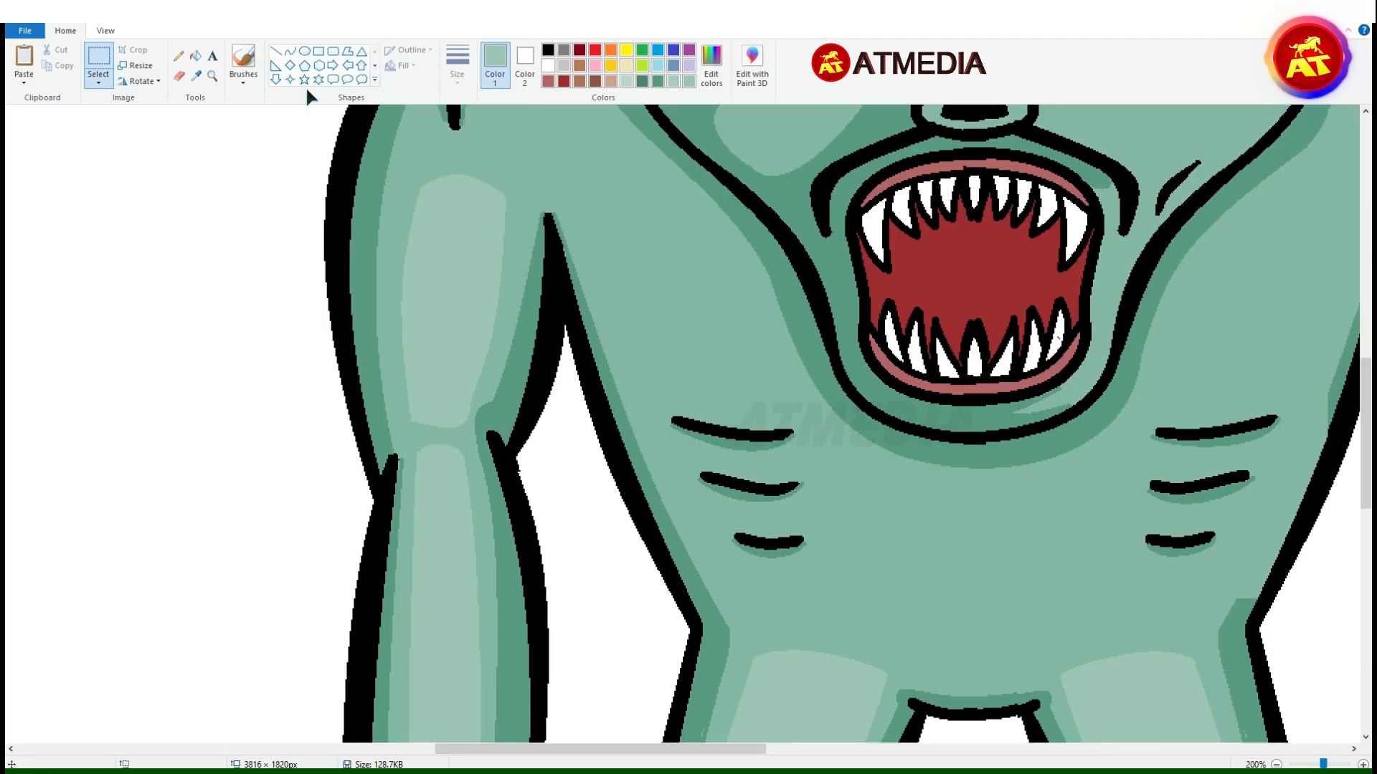
click(290, 52)
drag(589, 201, 672, 399)
drag(767, 391, 777, 377)
drag(731, 388, 735, 412)
click(196, 56)
click(649, 283)
Outline a rounded highlight in the middle of the belly with curves and fill it with light green.
click(291, 52)
drag(883, 493, 923, 658)
drag(882, 495, 1086, 472)
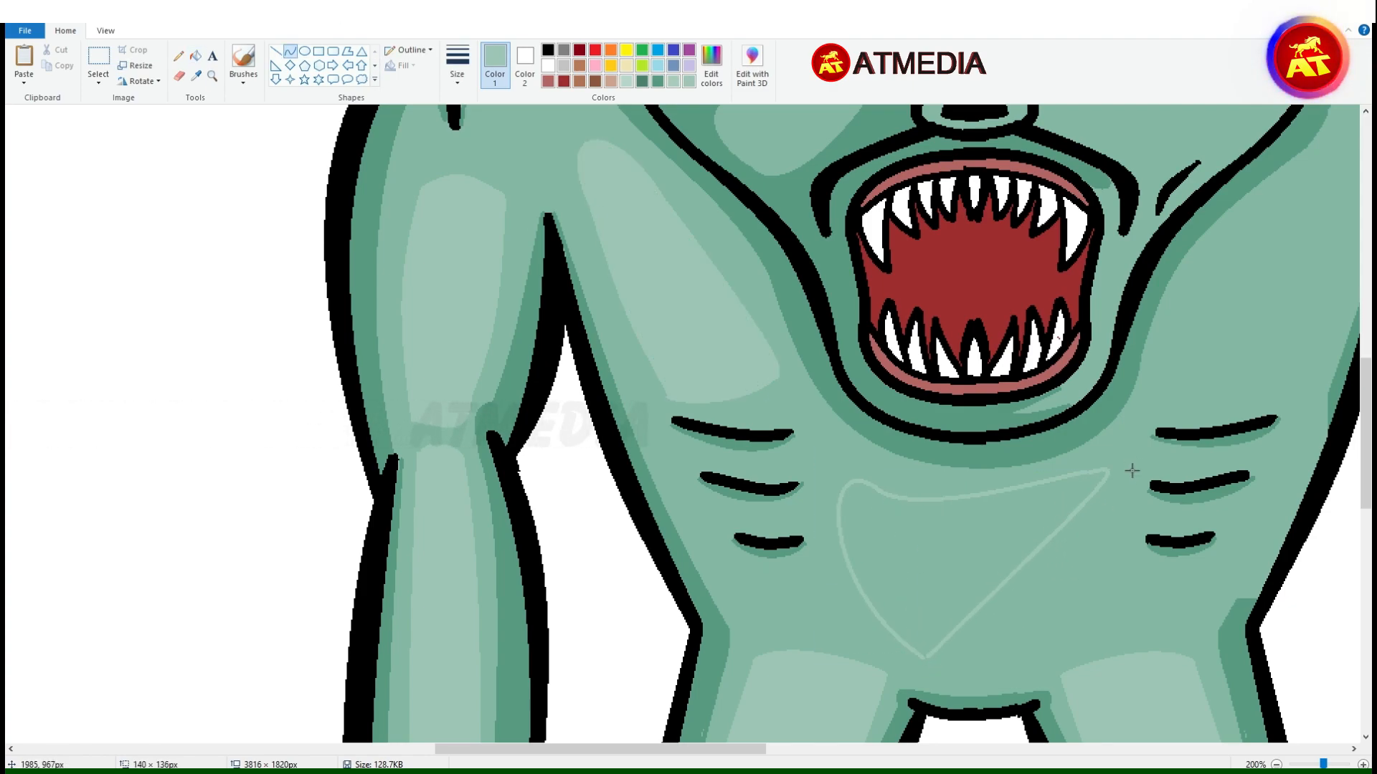
click(964, 559)
Outline a highlight on the right side of the chest with curves and fill it with light green.
drag(755, 750, 885, 749)
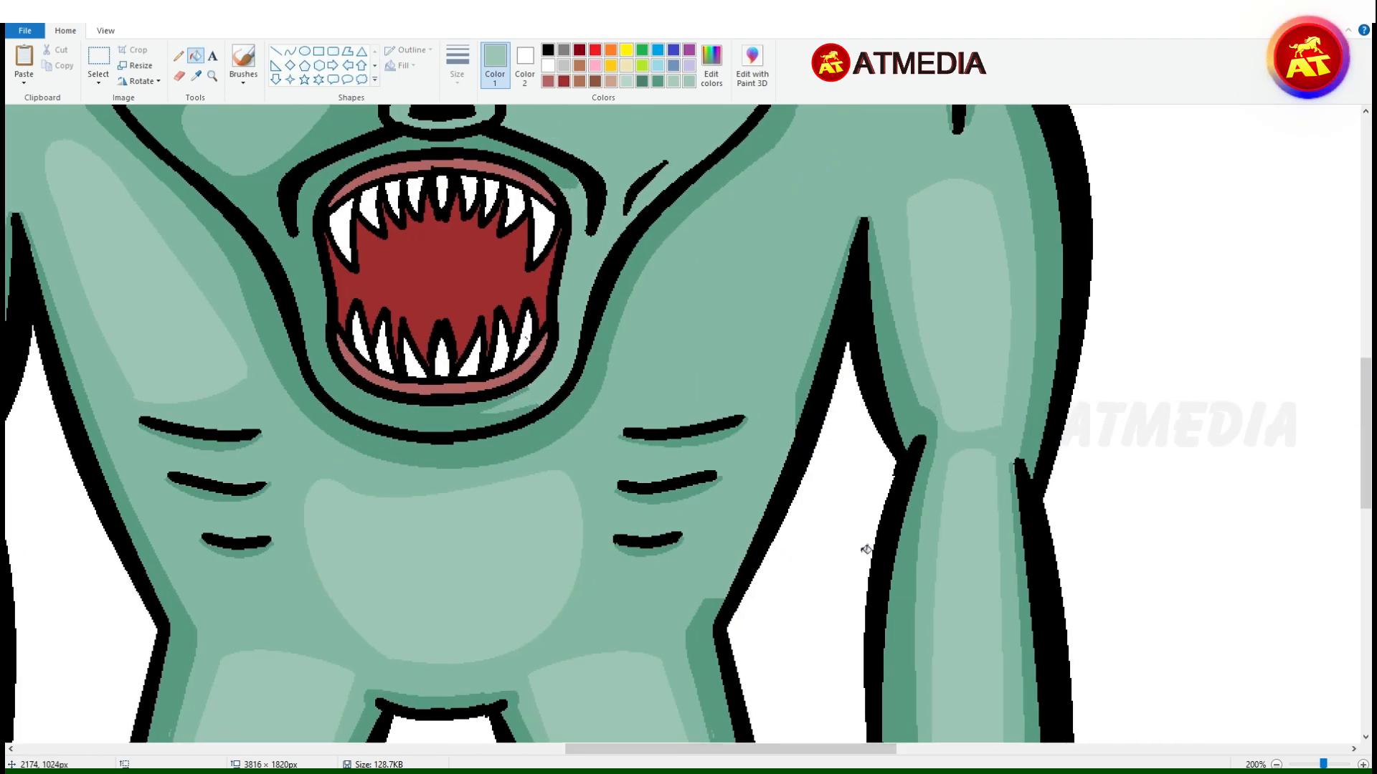
scroll(866, 547, up, 3)
click(290, 52)
drag(656, 545, 793, 335)
drag(724, 439, 692, 430)
drag(656, 547, 785, 521)
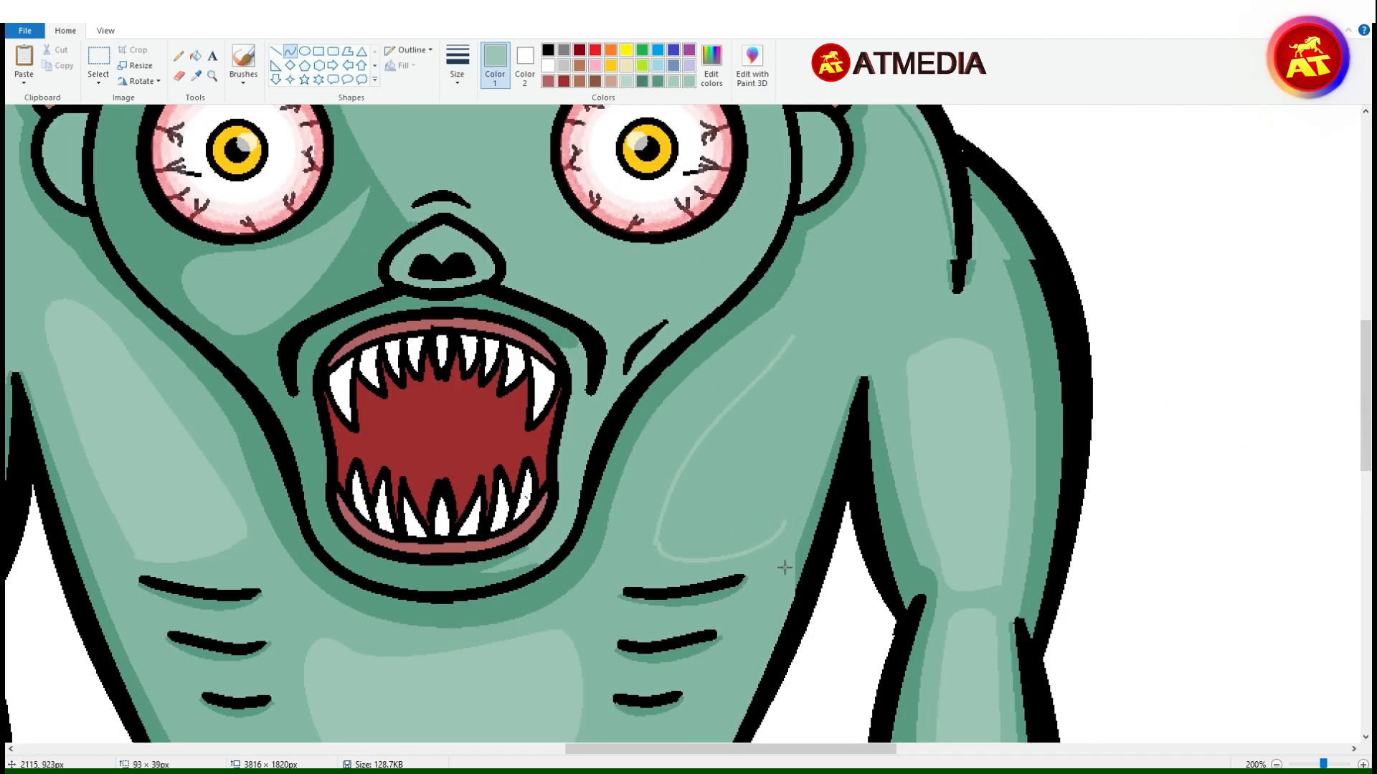
click(196, 56)
click(746, 466)
Patch the broken outline and shading seam on the right shoulder with dark green and black.
scroll(746, 444, up, 3)
click(196, 76)
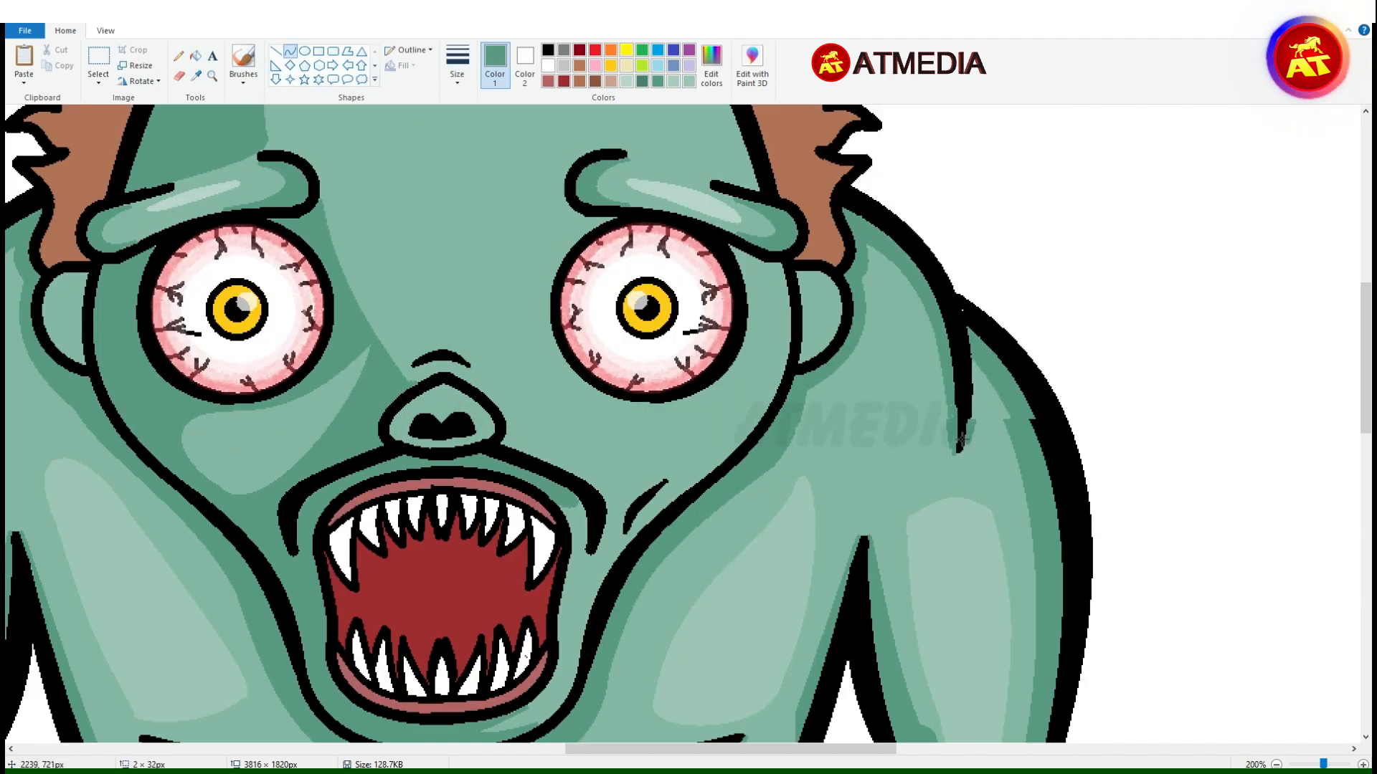
click(1027, 388)
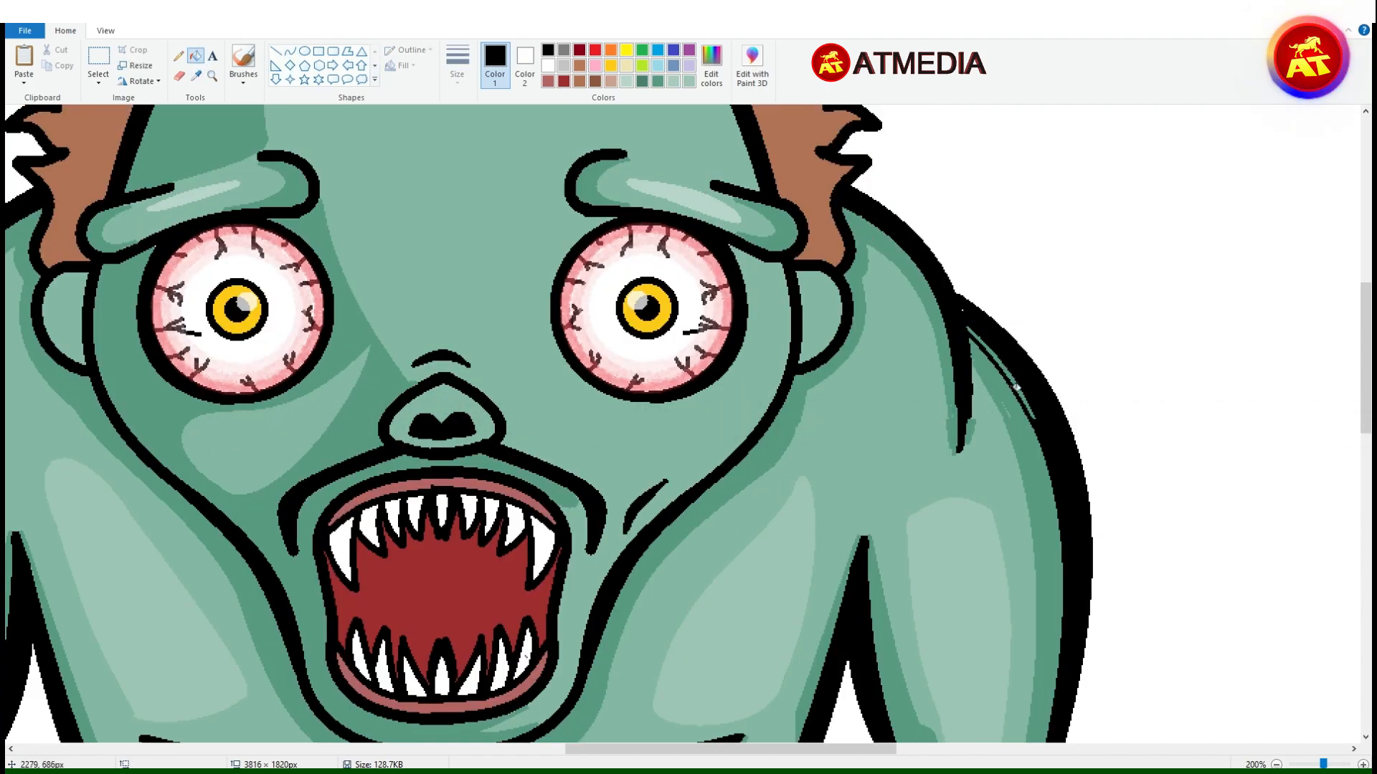
Outline a long curved highlight on the right side of the forehead and fill it with pale green.
scroll(987, 439, down, 6)
scroll(987, 439, down, 2)
scroll(987, 440, up, 1)
drag(634, 749, 1204, 750)
scroll(574, 454, up, 2)
scroll(575, 455, down, 8)
click(290, 52)
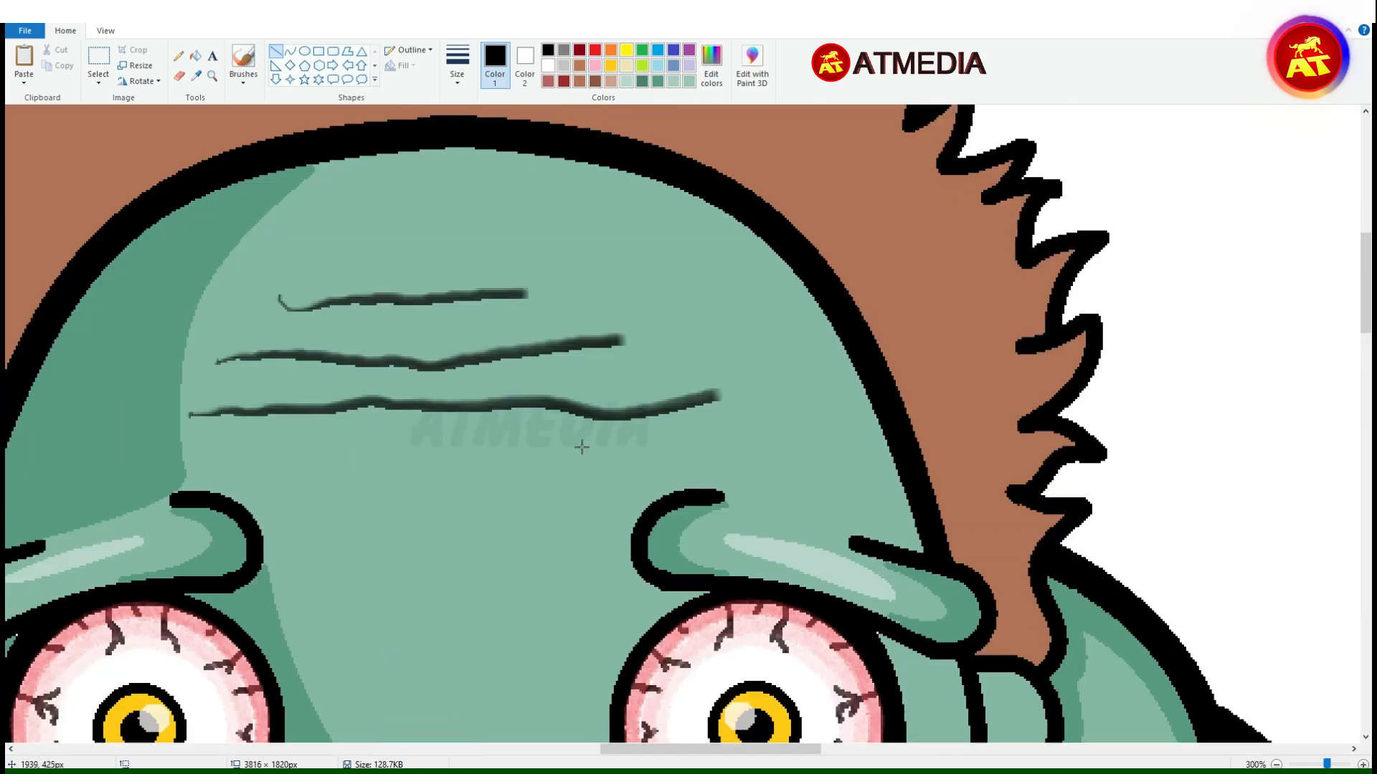
click(627, 81)
drag(507, 178, 852, 455)
click(789, 275)
click(689, 192)
drag(695, 342, 710, 316)
drag(793, 481, 851, 455)
click(832, 492)
click(850, 490)
click(196, 56)
click(775, 344)
Draw a dark-brown curve through the hair alongside the left half of the forehead outline.
scroll(602, 393, down, 2)
scroll(602, 392, down, 1)
scroll(608, 162, up, 2)
click(579, 81)
click(291, 51)
scroll(359, 359, down, 2)
scroll(373, 423, down, 1)
scroll(423, 423, up, 2)
mouse_move(407, 648)
mouse_down()
mouse_move(428, 563)
mouse_move(937, 154)
mouse_up()
click(517, 311)
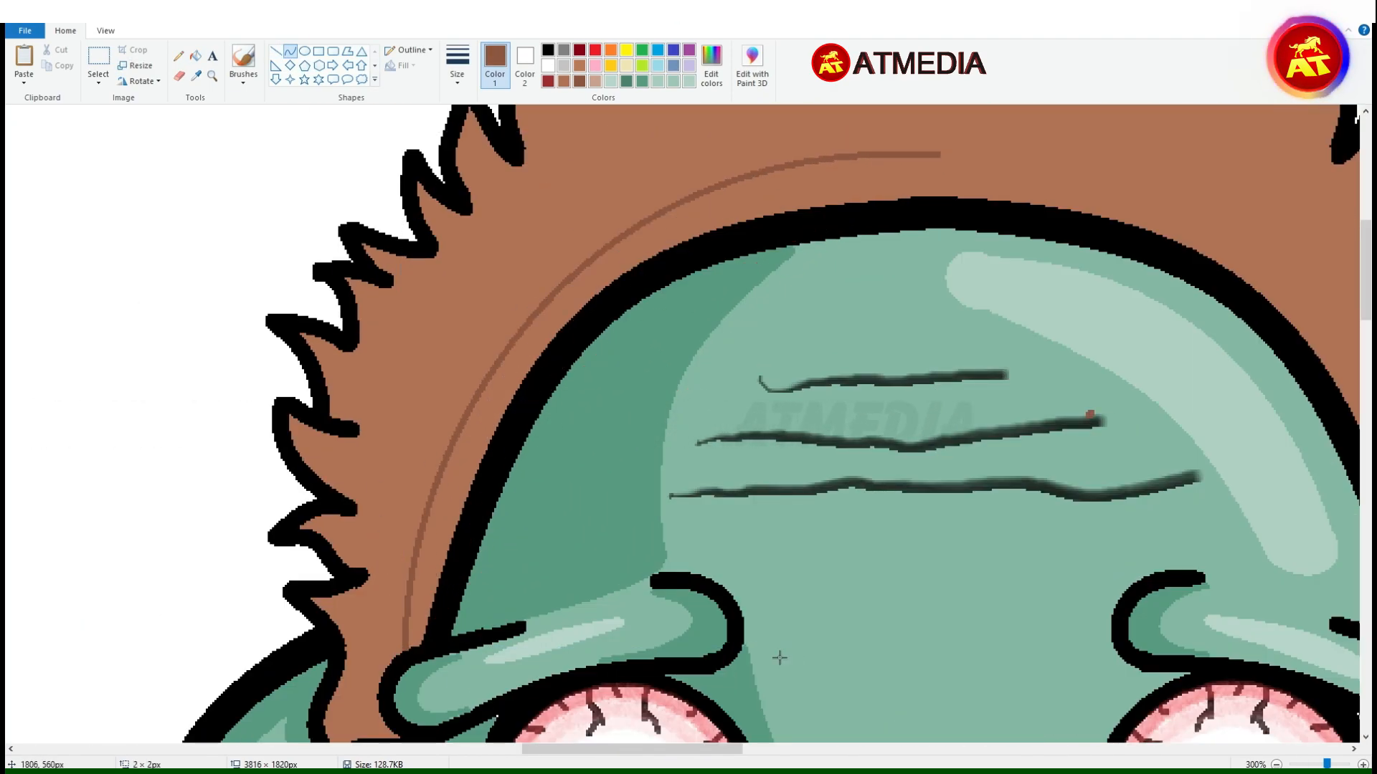
Continue the hair shading outline down the right side to the ear and fill the band with dark brown.
drag(667, 749, 779, 749)
scroll(689, 430, up, 1)
mouse_move(246, 313)
mouse_down()
mouse_move(760, 476)
mouse_move(811, 560)
mouse_up()
click(636, 379)
scroll(689, 430, down, 2)
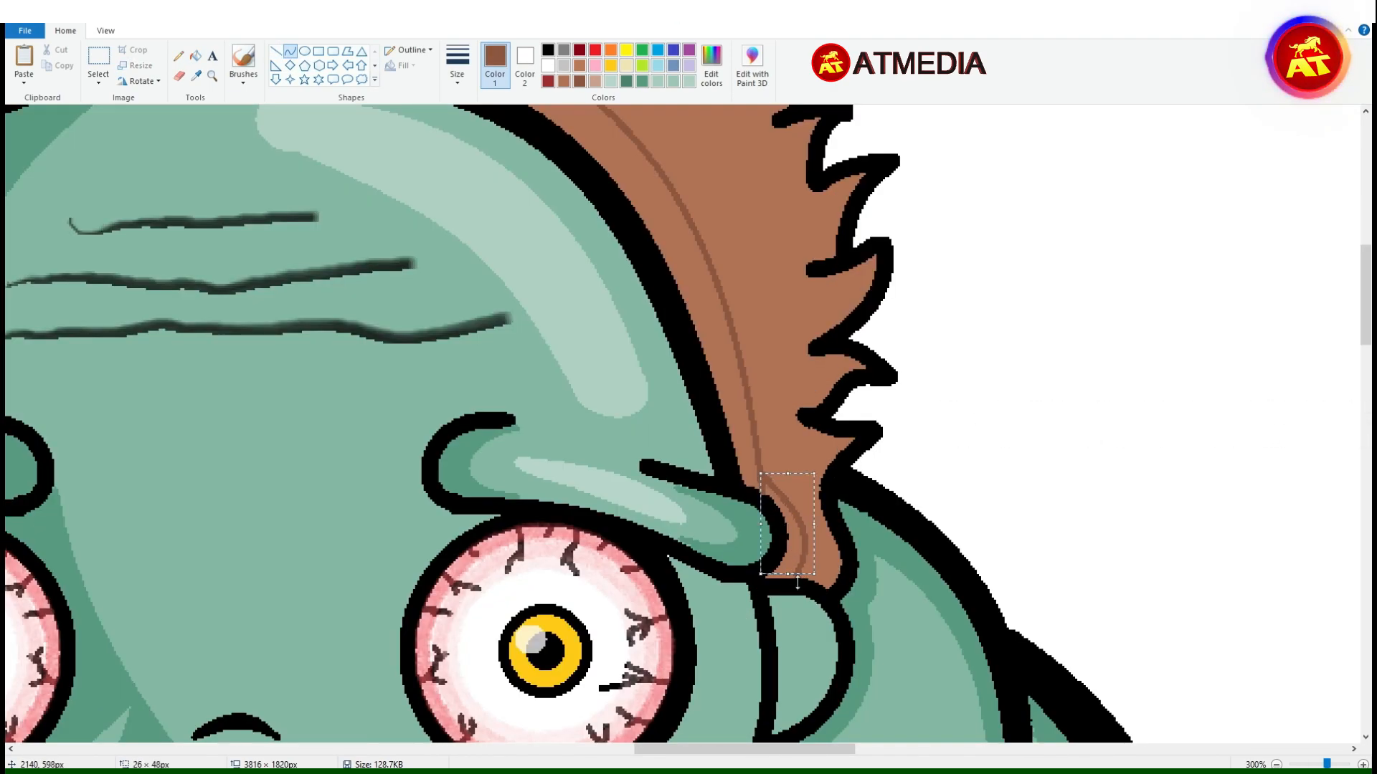
drag(744, 750, 583, 750)
drag(703, 479, 682, 574)
click(195, 56)
click(728, 402)
click(479, 527)
Outline dark-brown spikes rising from the shading band along the left half of the hair with curves.
mouse_move(583, 749)
mouse_down()
mouse_move(796, 749)
mouse_move(580, 749)
mouse_up()
scroll(849, 303, up, 3)
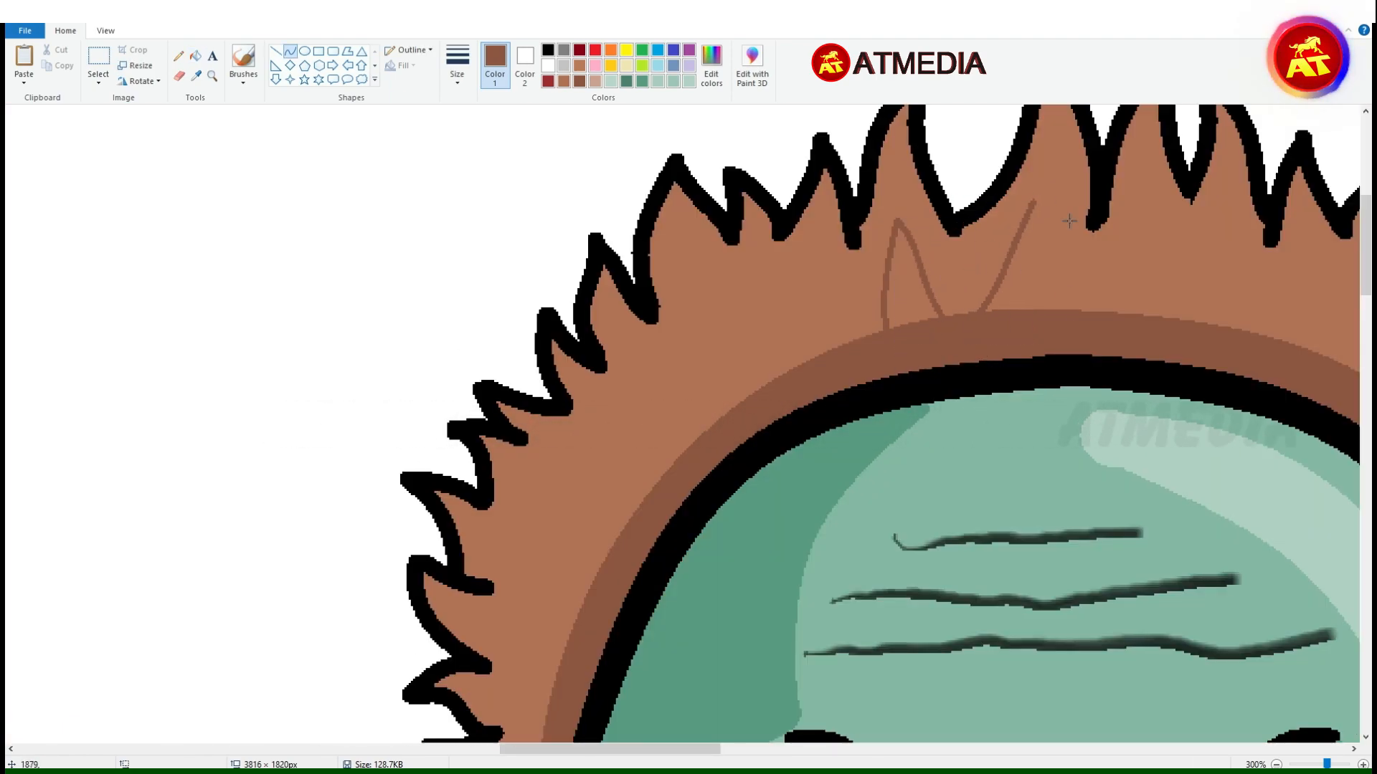
drag(837, 248, 803, 361)
mouse_move(803, 362)
mouse_down()
mouse_move(786, 288)
mouse_move(778, 379)
mouse_move(715, 293)
mouse_up()
click(757, 351)
mouse_move(715, 293)
mouse_down()
mouse_move(703, 433)
mouse_move(665, 382)
mouse_up()
click(692, 362)
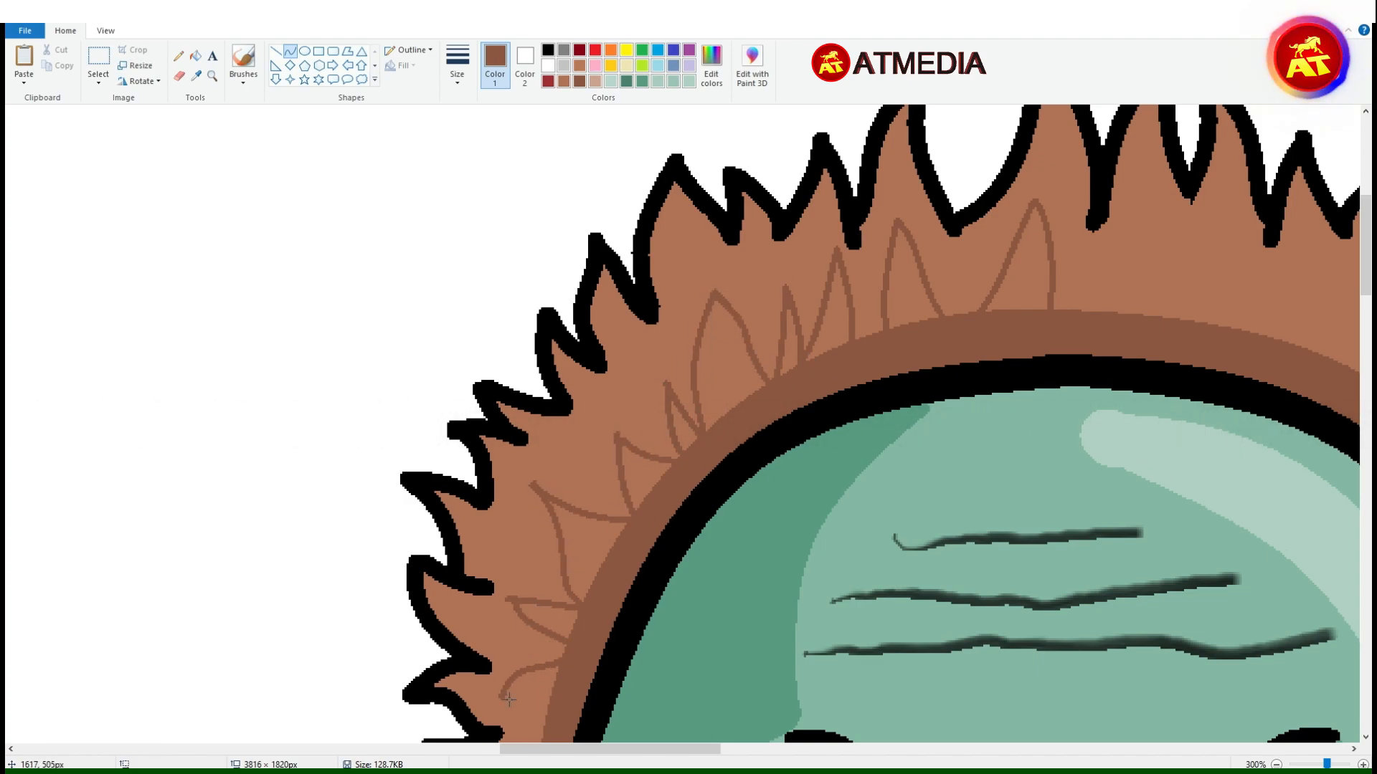
scroll(830, 323, down, 1)
scroll(809, 215, up, 1)
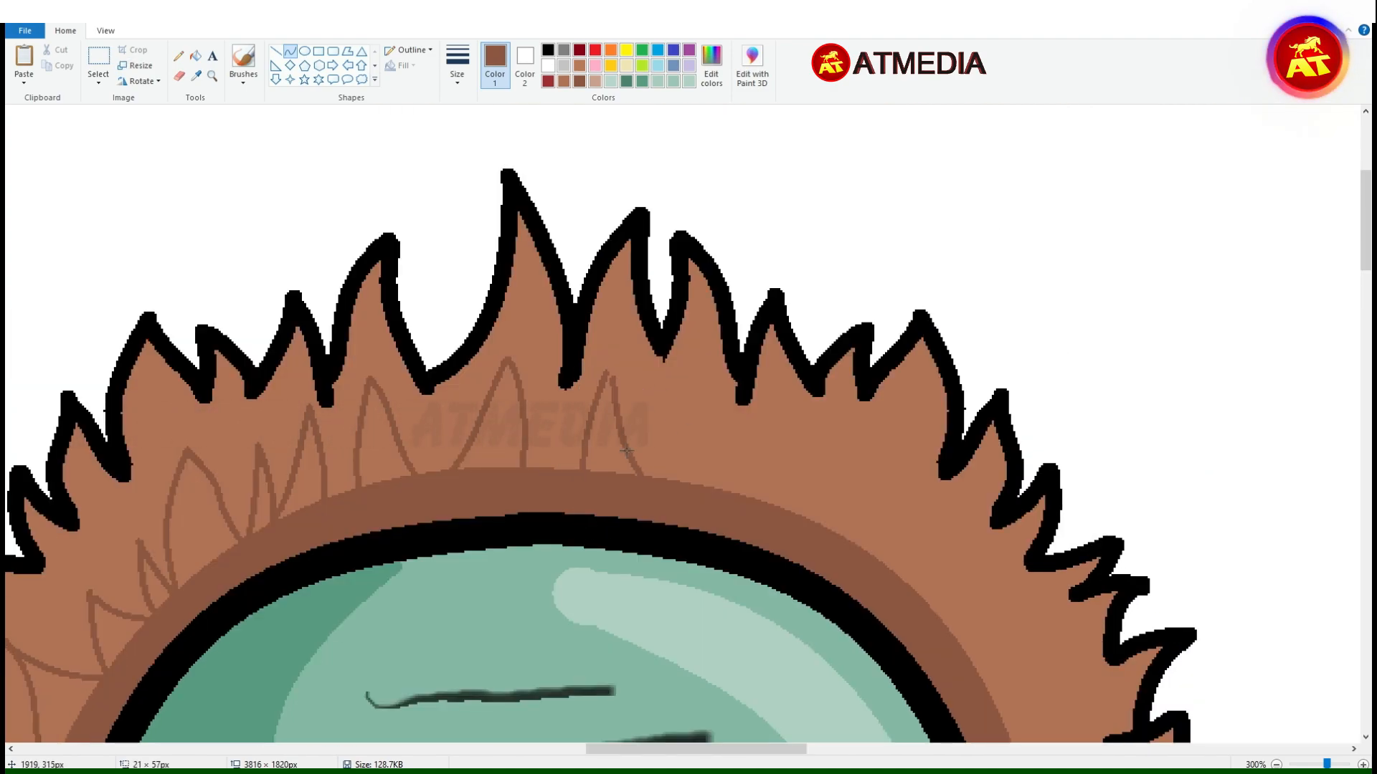
Outline matching dark-brown spikes along the right half of the hair with curves.
drag(822, 525, 893, 439)
click(871, 505)
mouse_move(893, 438)
mouse_down()
mouse_move(895, 567)
mouse_move(950, 503)
mouse_up()
click(939, 549)
drag(950, 502, 935, 608)
scroll(954, 545, down, 1)
drag(936, 453, 995, 440)
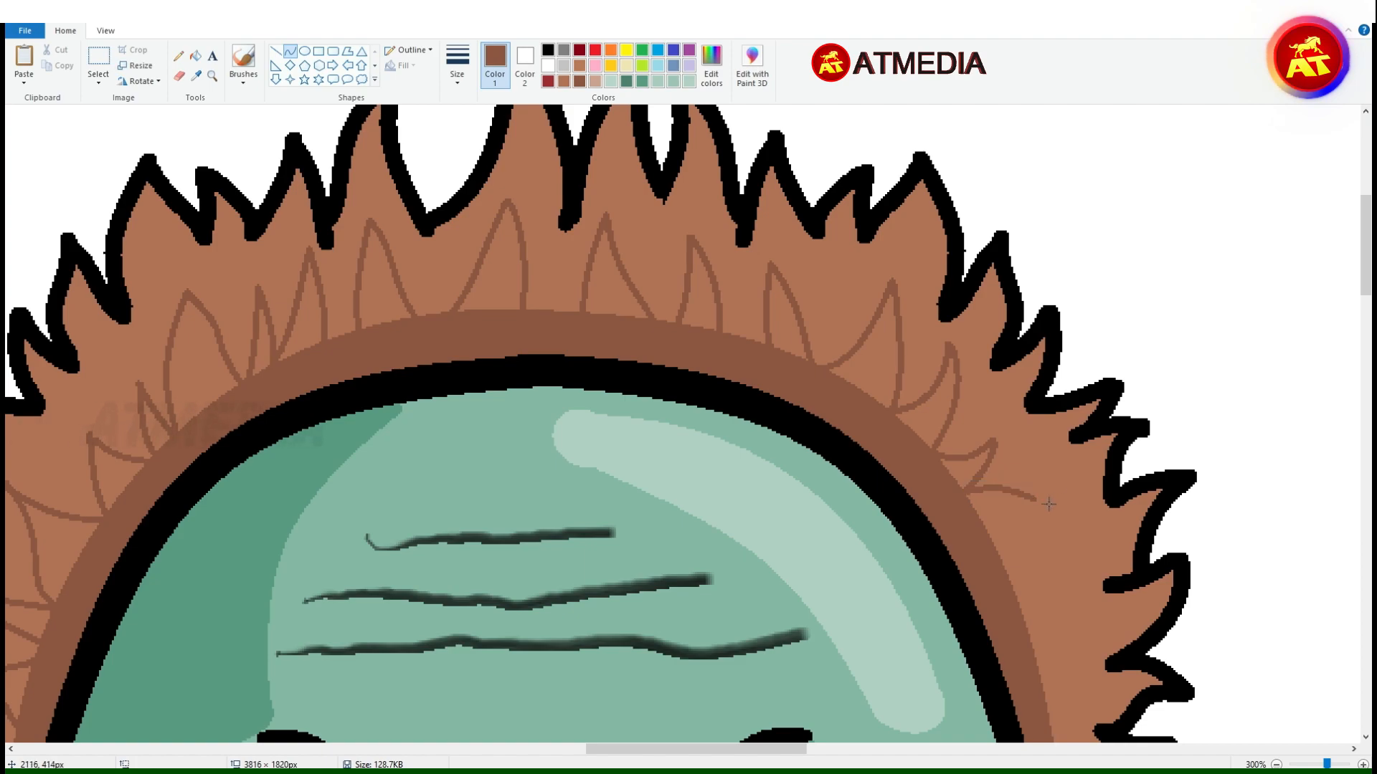
drag(1095, 545, 1026, 618)
scroll(1061, 493, down, 1)
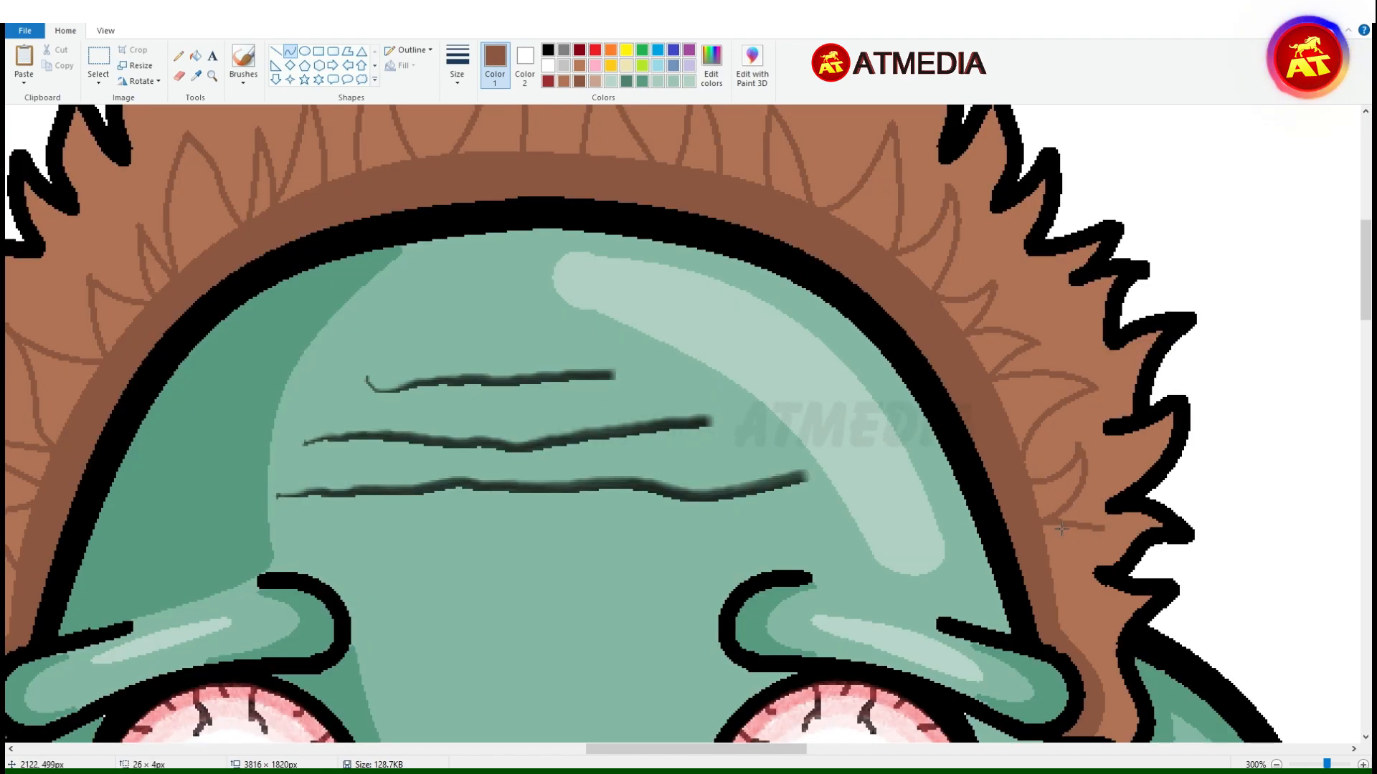
Fill the outlined spikes around the hair with dark brown.
scroll(1055, 578, down, 1)
drag(717, 749, 638, 749)
click(195, 56)
click(367, 298)
click(459, 183)
click(584, 133)
click(908, 176)
click(948, 208)
click(999, 281)
scroll(286, 541, down, 2)
scroll(1023, 689, up, 1)
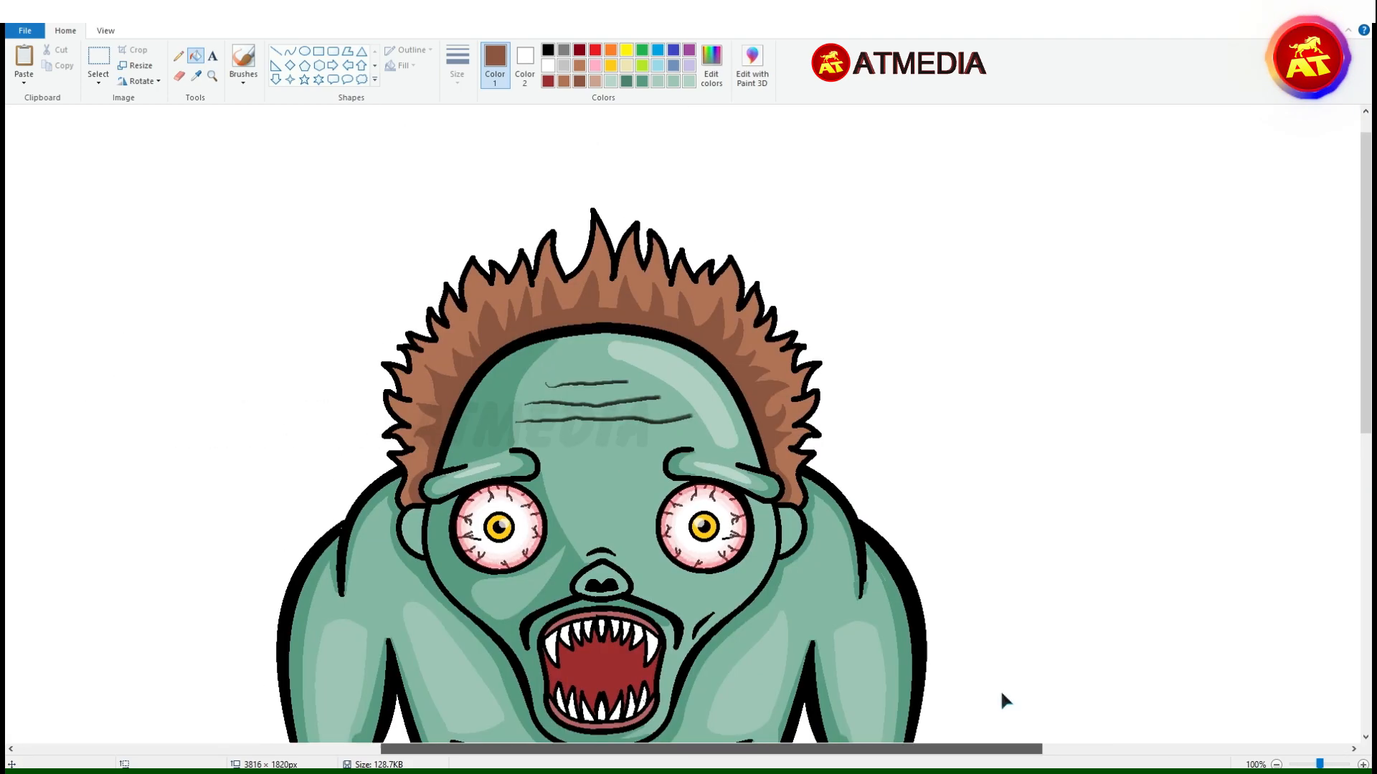
Move the left yellow drop in the mouth down and left, and the other drop up and left.
scroll(810, 337, up, 2)
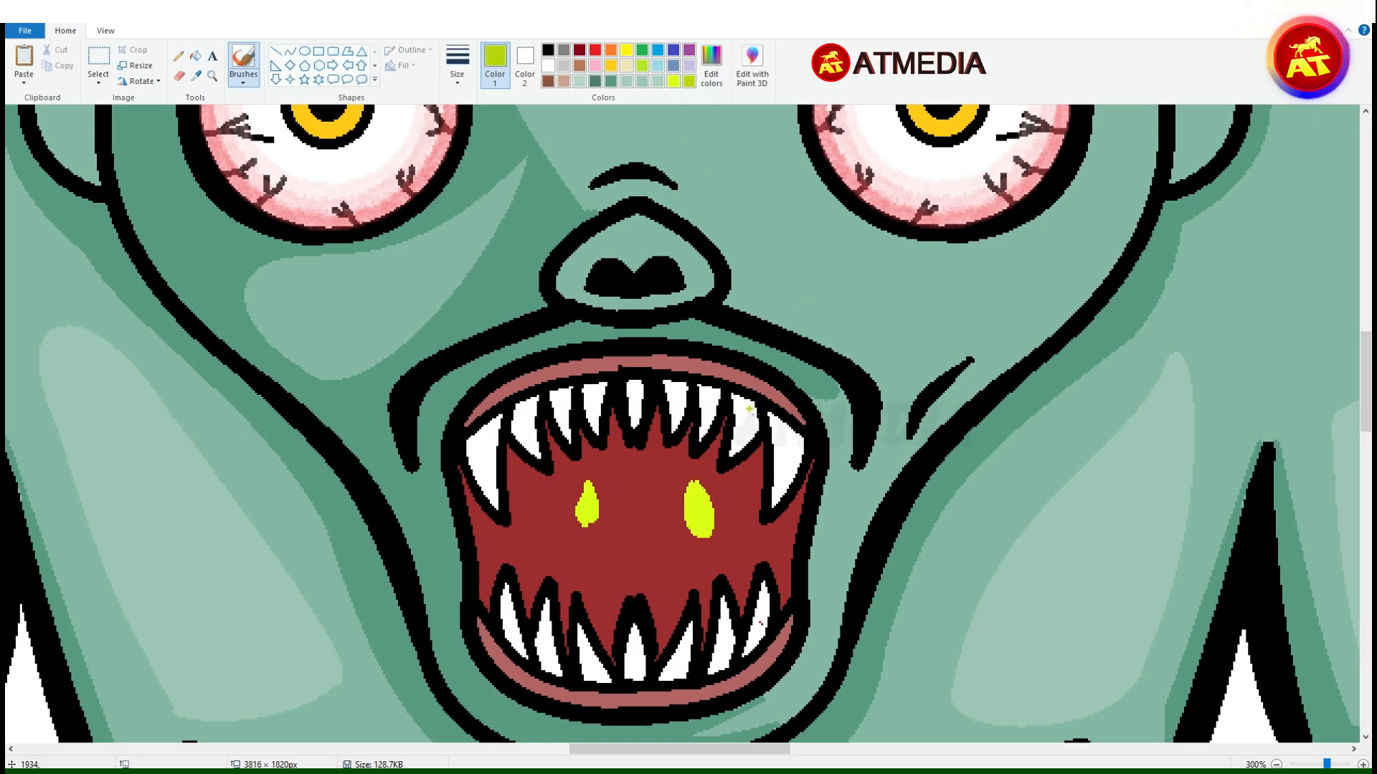
scroll(726, 409, up, 1)
scroll(440, 503, down, 2)
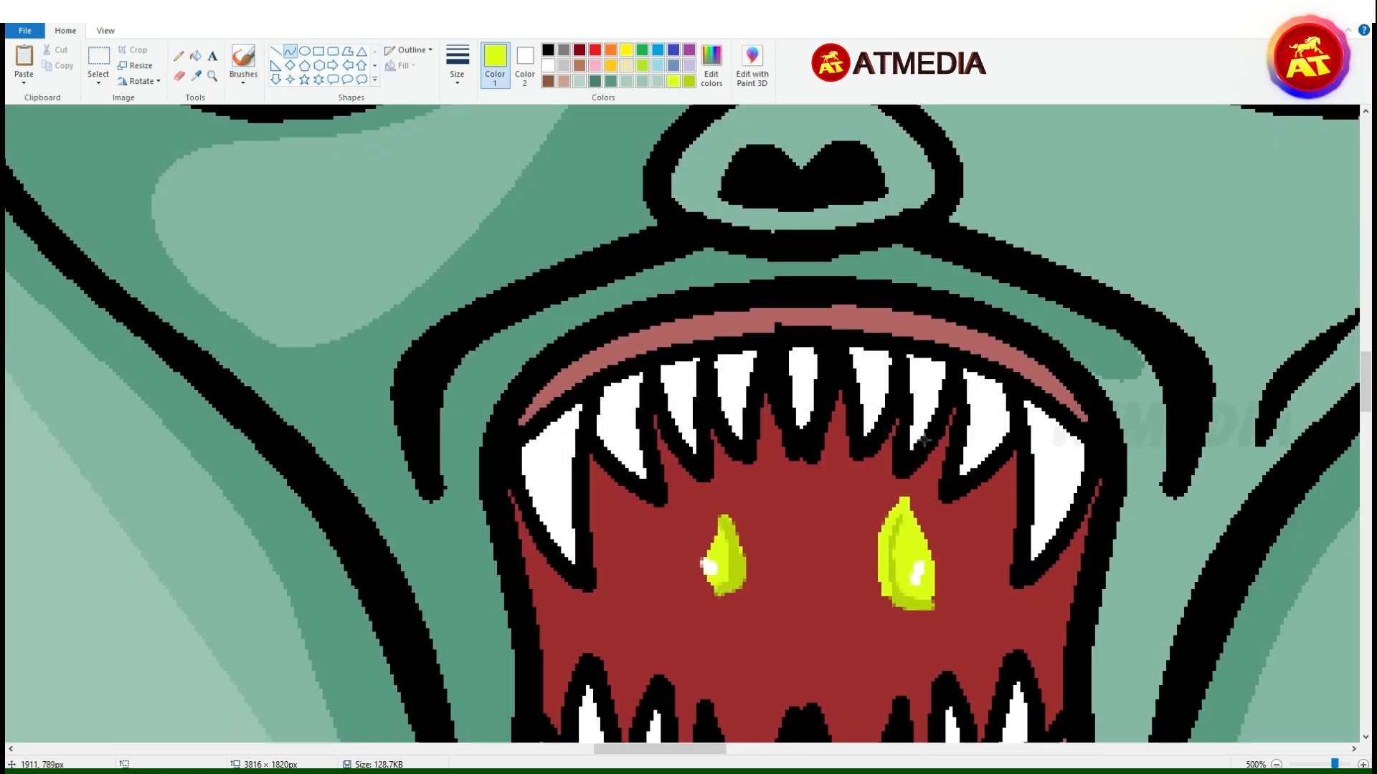
click(99, 57)
drag(679, 504, 781, 625)
drag(718, 594, 671, 623)
drag(871, 501, 949, 629)
drag(915, 578, 872, 555)
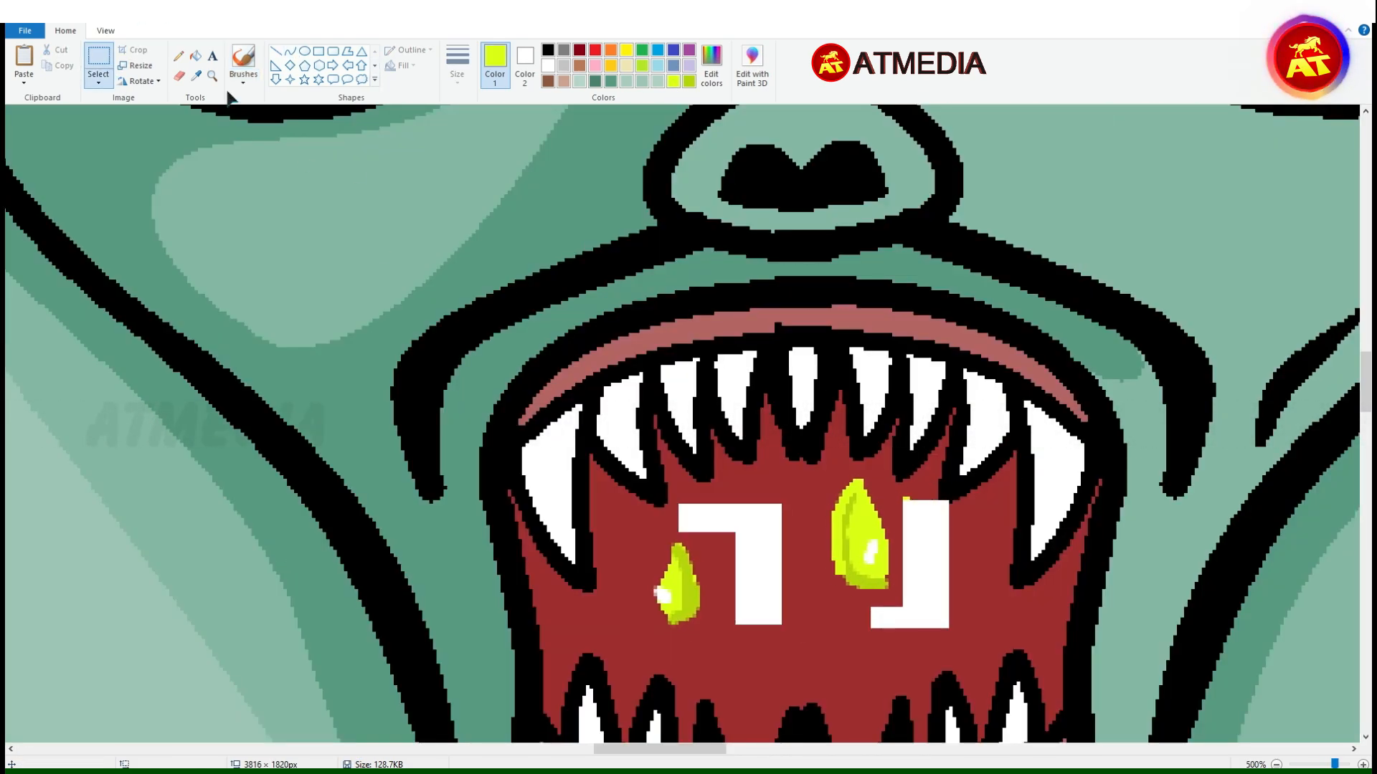
Pick up the mouth's red and fill the white gaps around both moved drops with it.
click(195, 76)
click(631, 538)
click(195, 56)
click(759, 566)
click(926, 560)
click(900, 507)
Outline a wide oval ground shadow in green with curves below the feet, running from the left hand's outer side to the right hand's.
scroll(861, 512, down, 5)
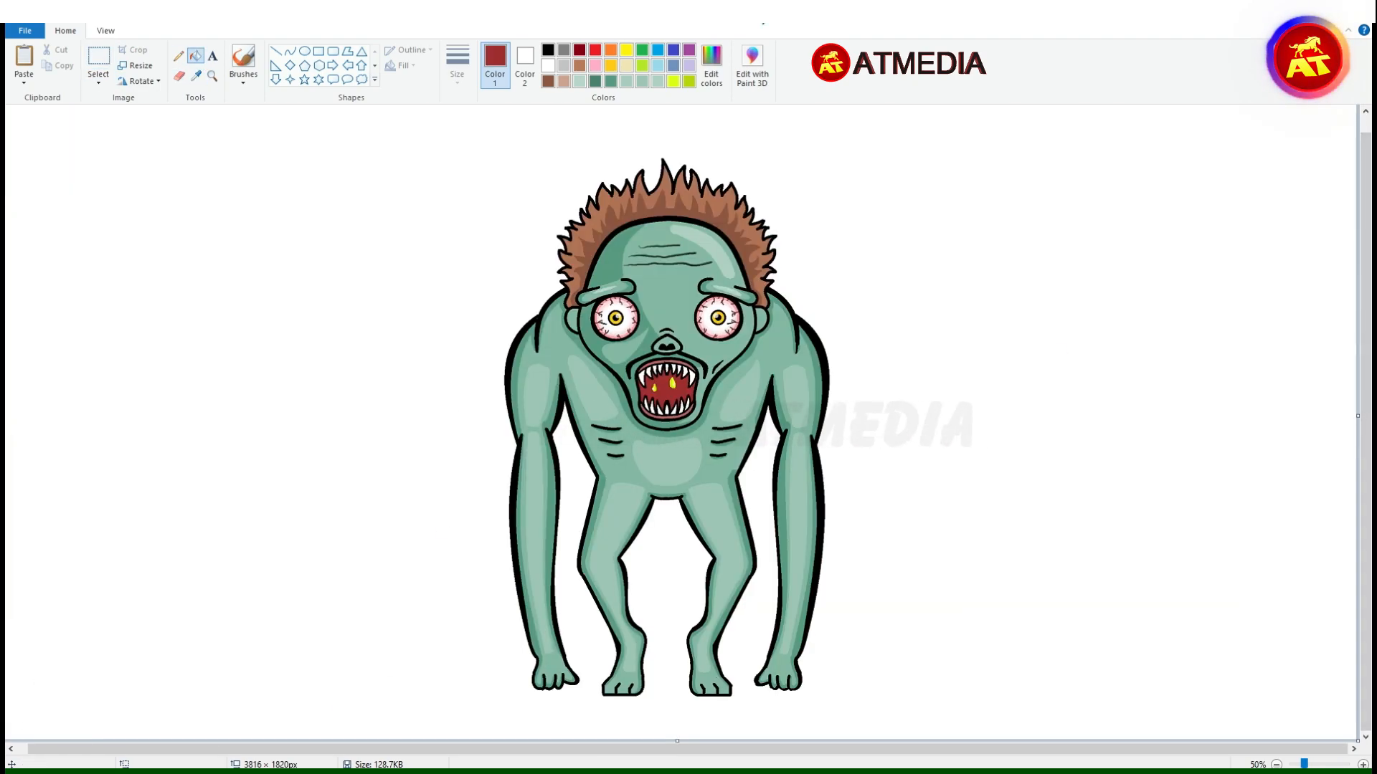
scroll(821, 560, up, 2)
click(290, 51)
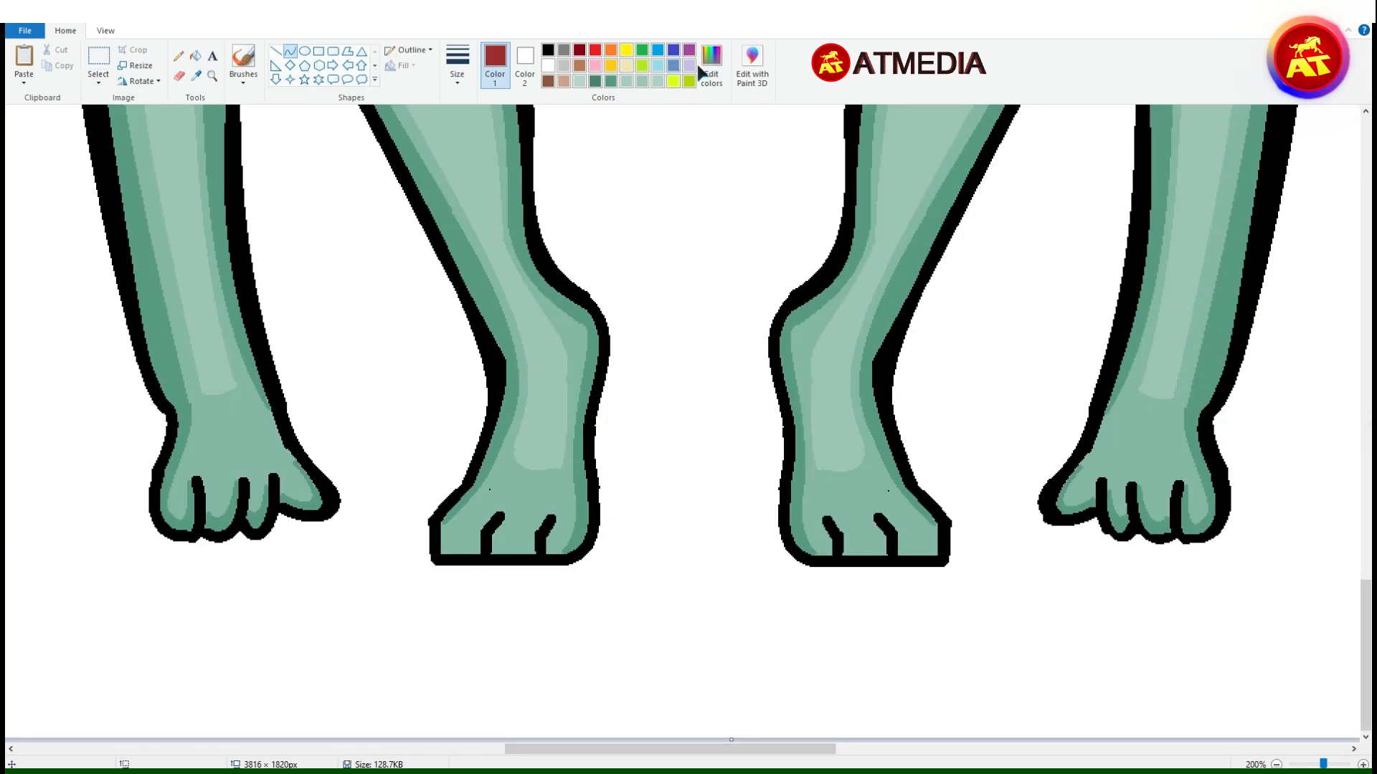
click(12, 522)
mouse_move(162, 450)
mouse_down()
mouse_move(852, 656)
mouse_move(1230, 468)
mouse_up()
click(17, 659)
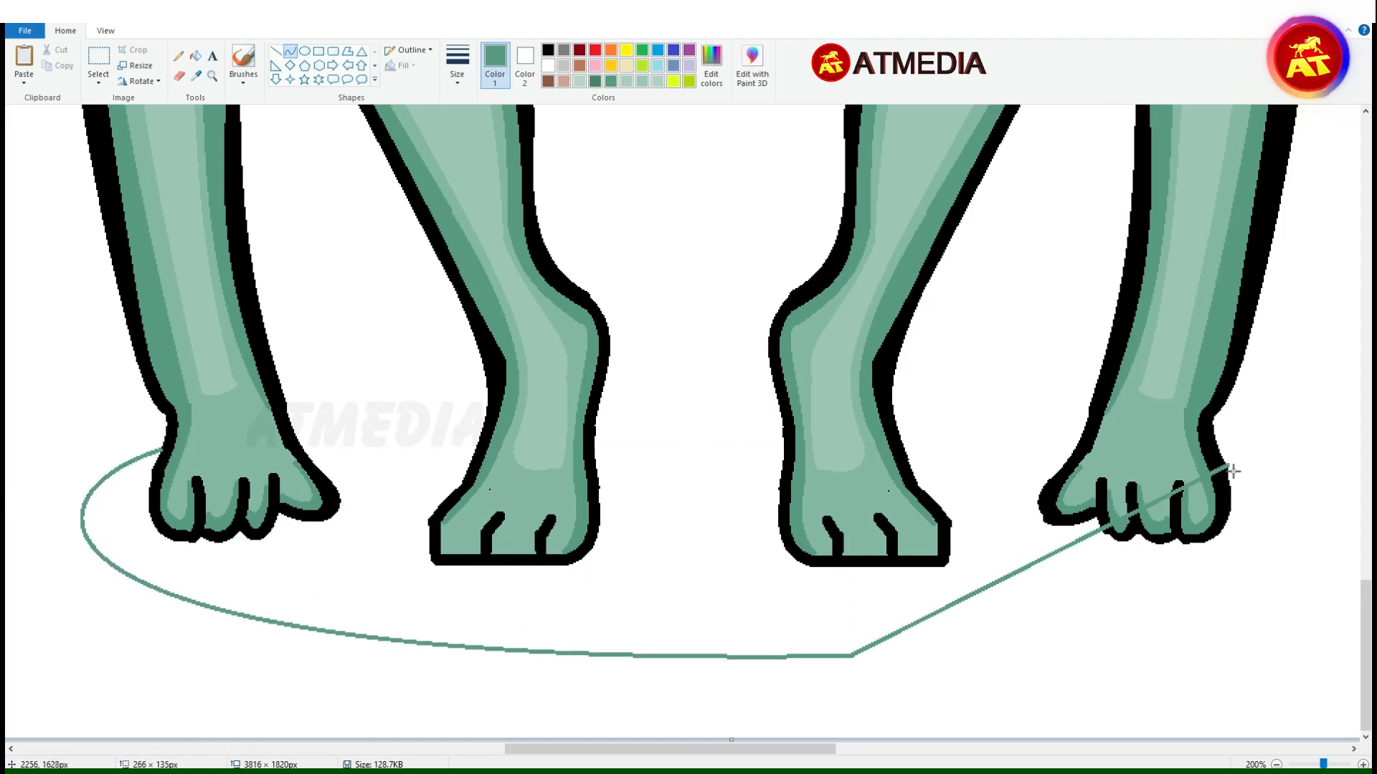
drag(1333, 638, 1368, 654)
drag(1341, 509, 1368, 505)
Close the shadow's upper edge with straight lines between the hands and feet, and fill the shadow with pale green.
click(276, 51)
drag(289, 407, 488, 405)
drag(600, 398, 781, 401)
drag(894, 401, 1086, 427)
click(196, 56)
click(696, 495)
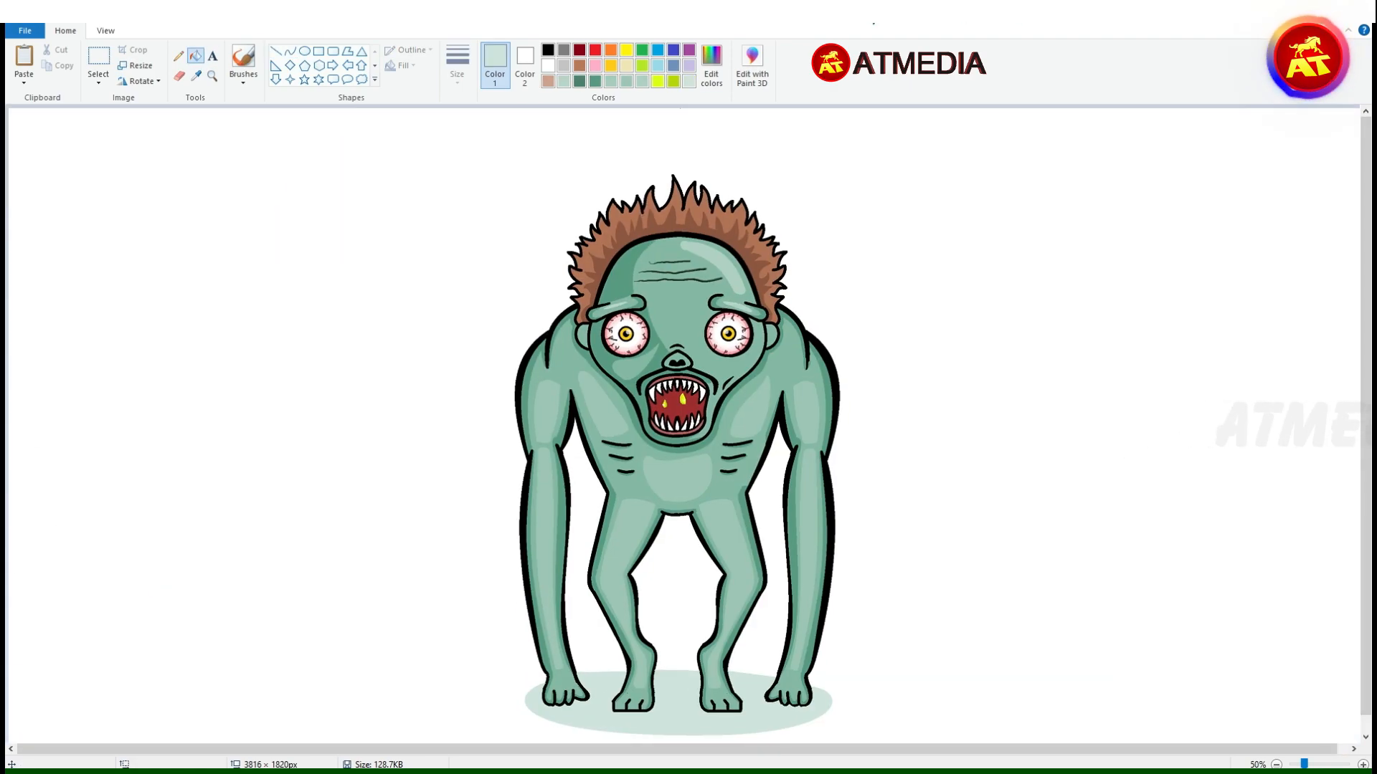